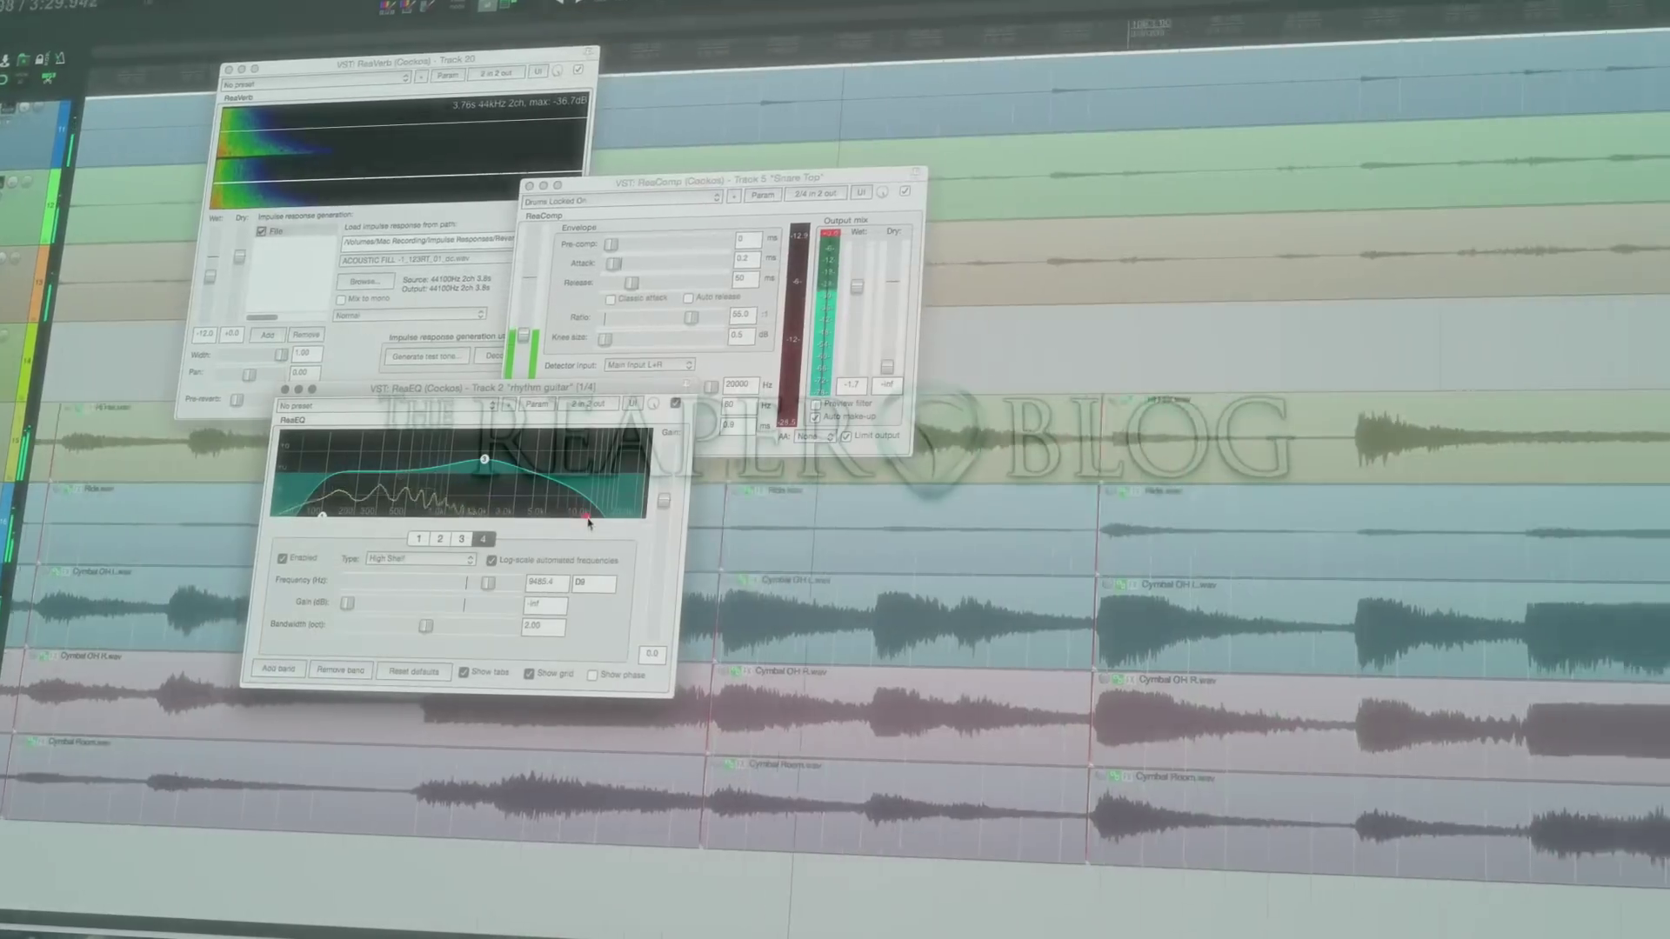
- Raise band 4's high-shelf to about 18333 Hz, then switch to Firefox's REAPER Blog courses page
drag(587, 519, 635, 520)
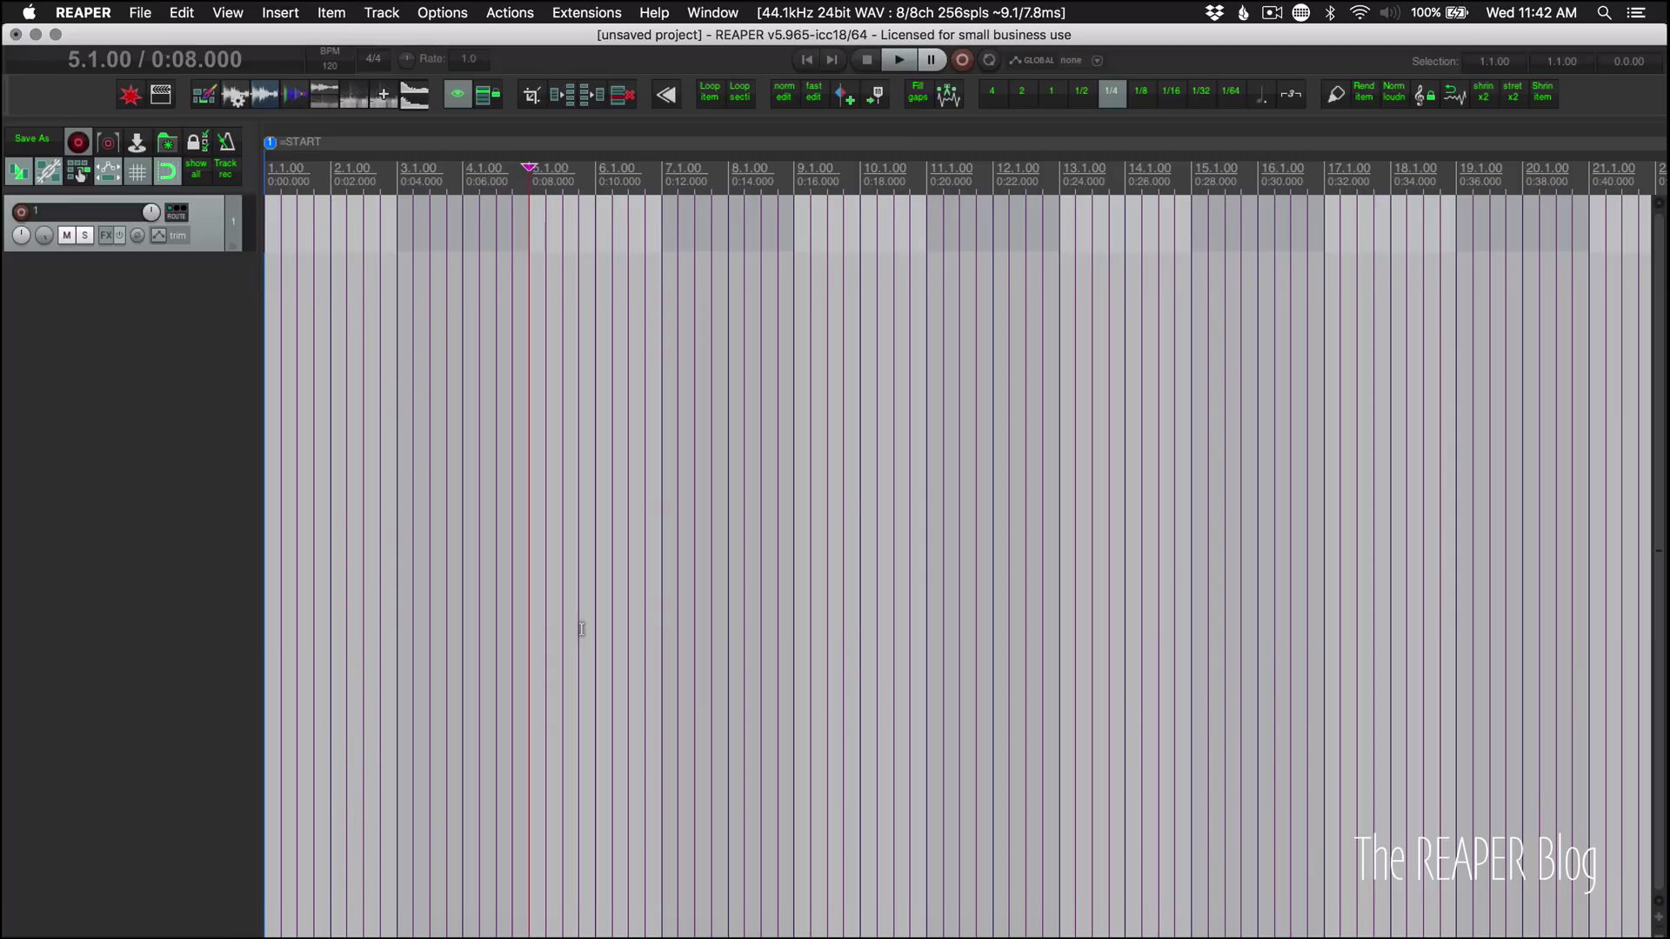
key(super+Tab)
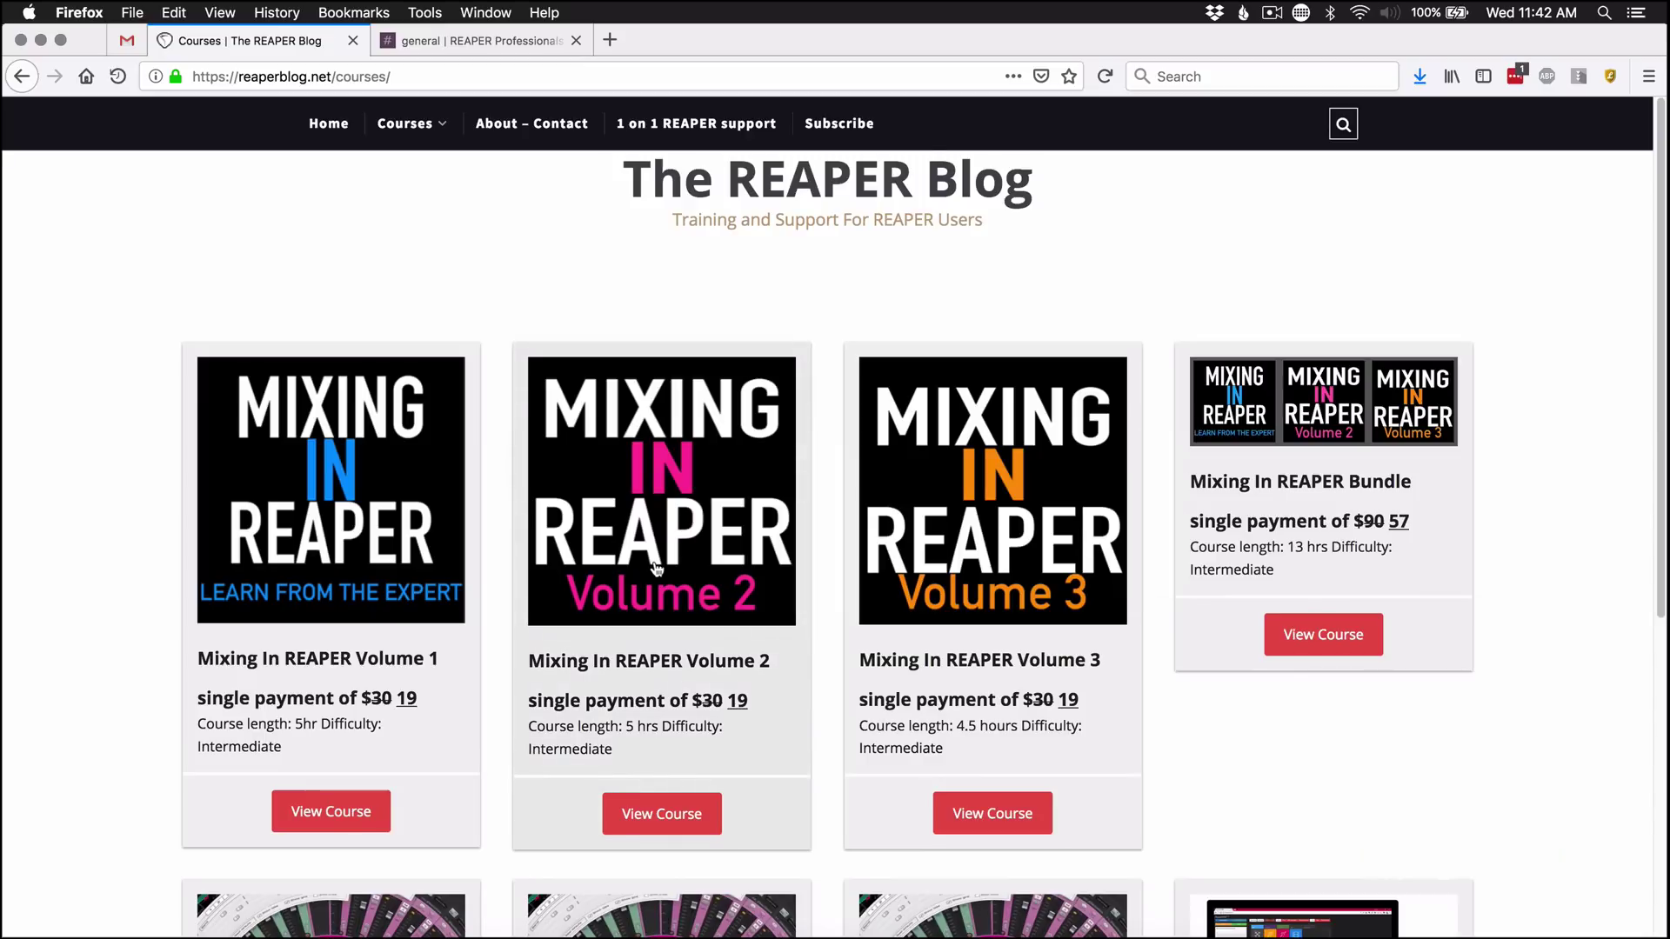
scroll(657, 569, down, 3)
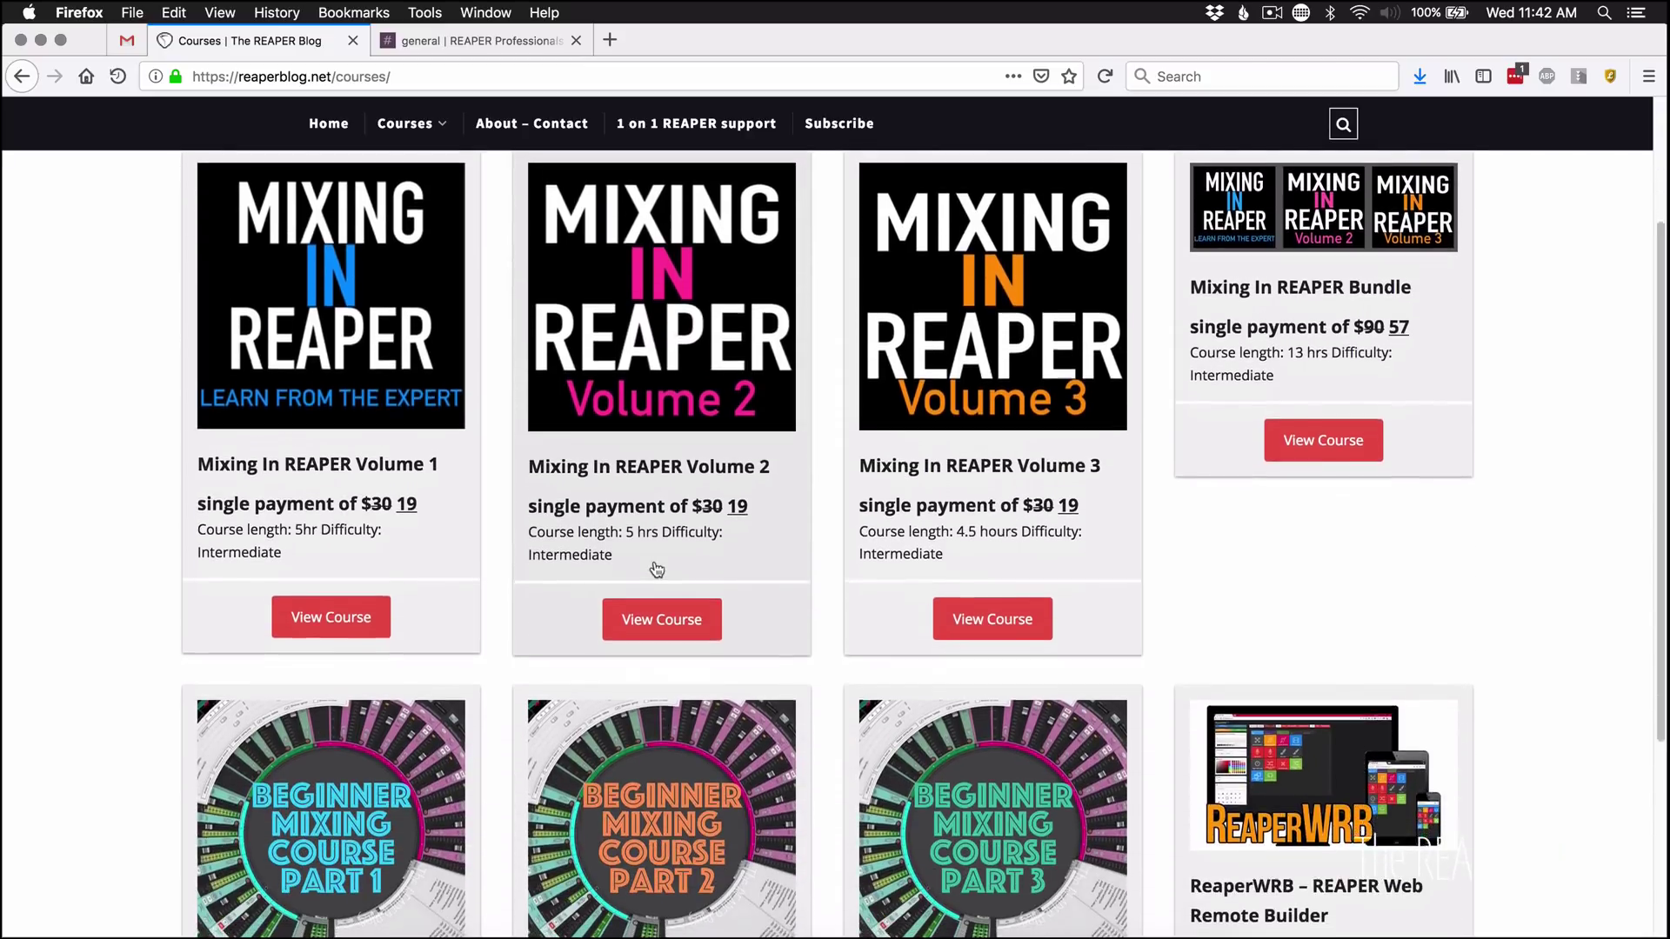
scroll(658, 571, up, 1)
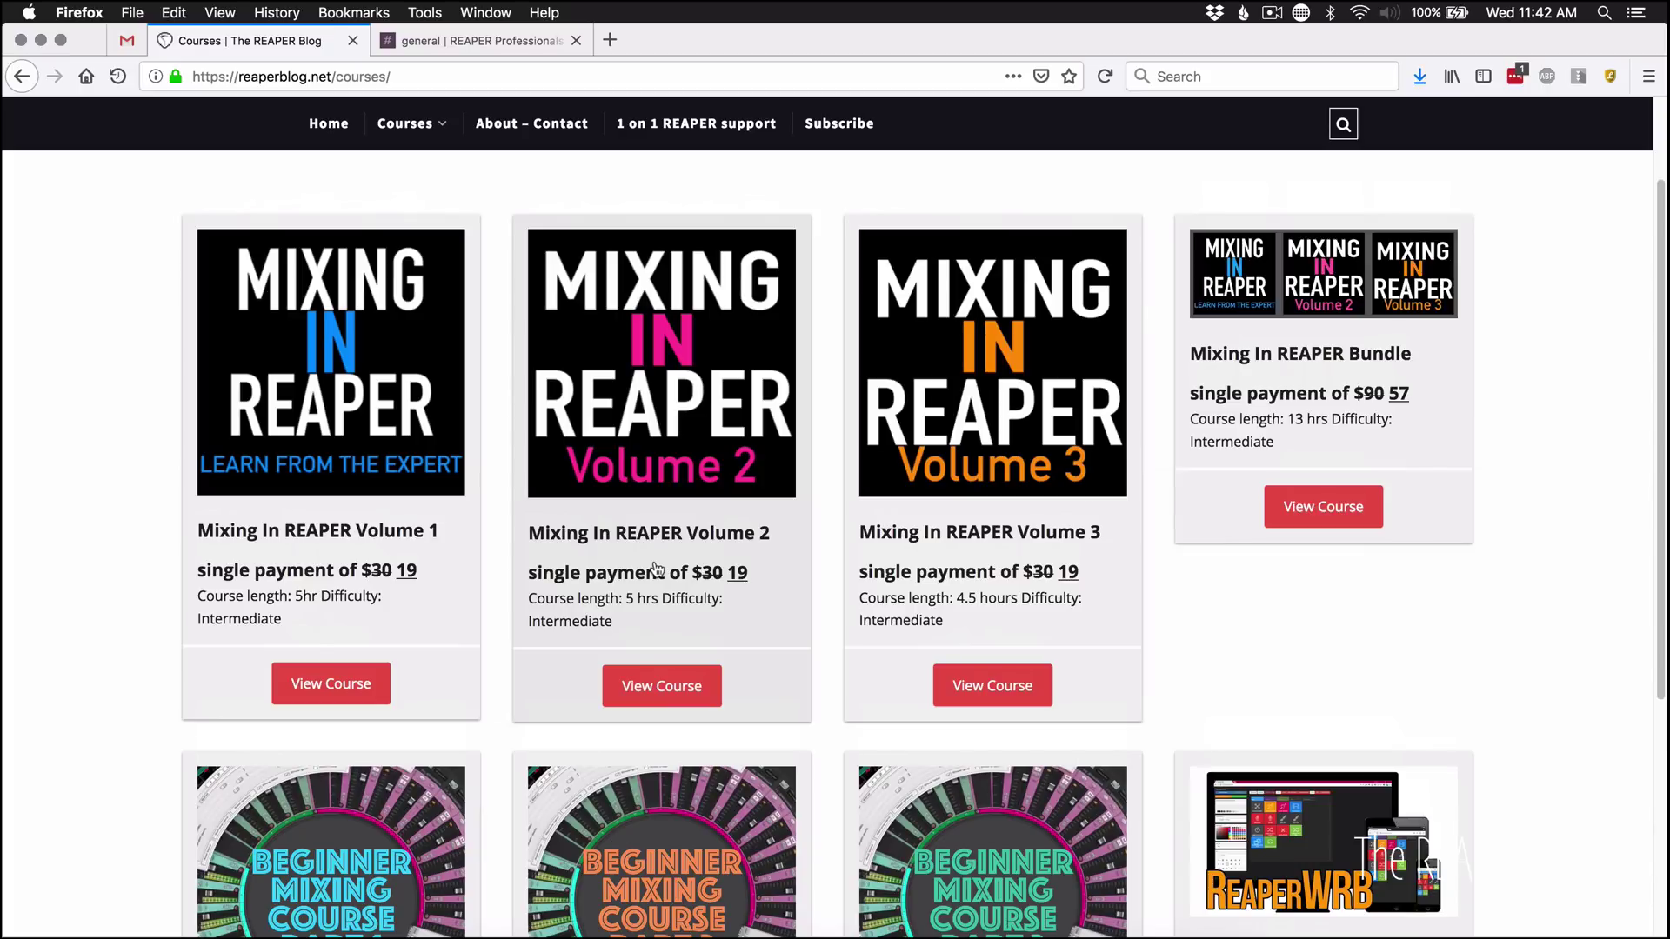
scroll(656, 569, down, 4)
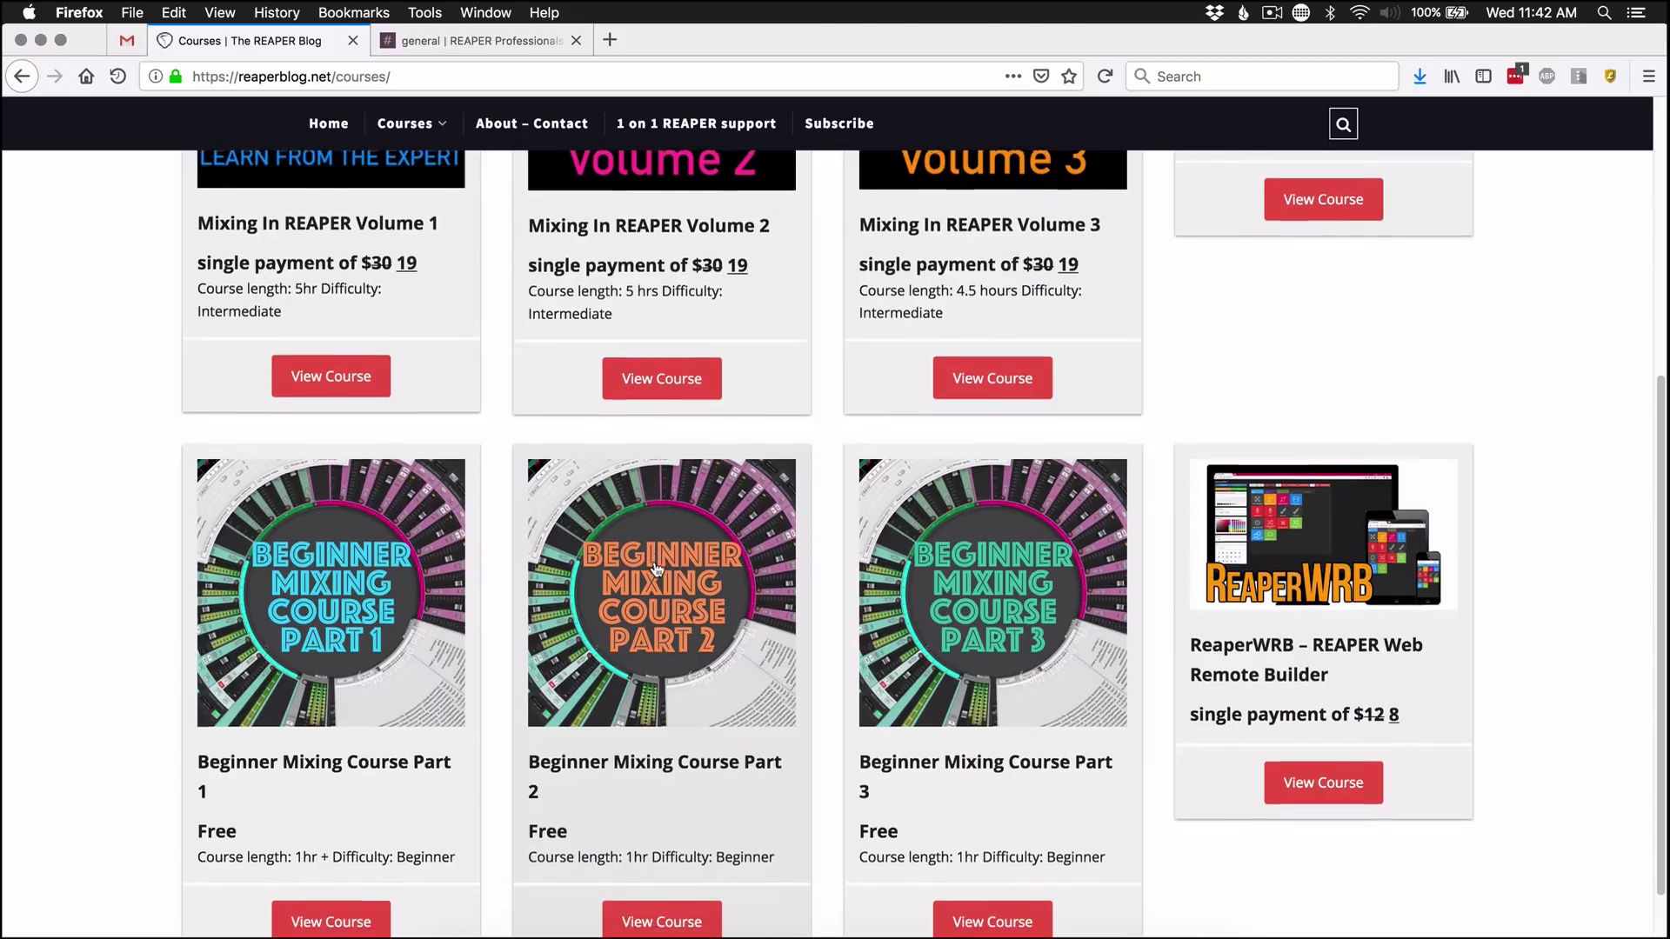
scroll(657, 569, up, 6)
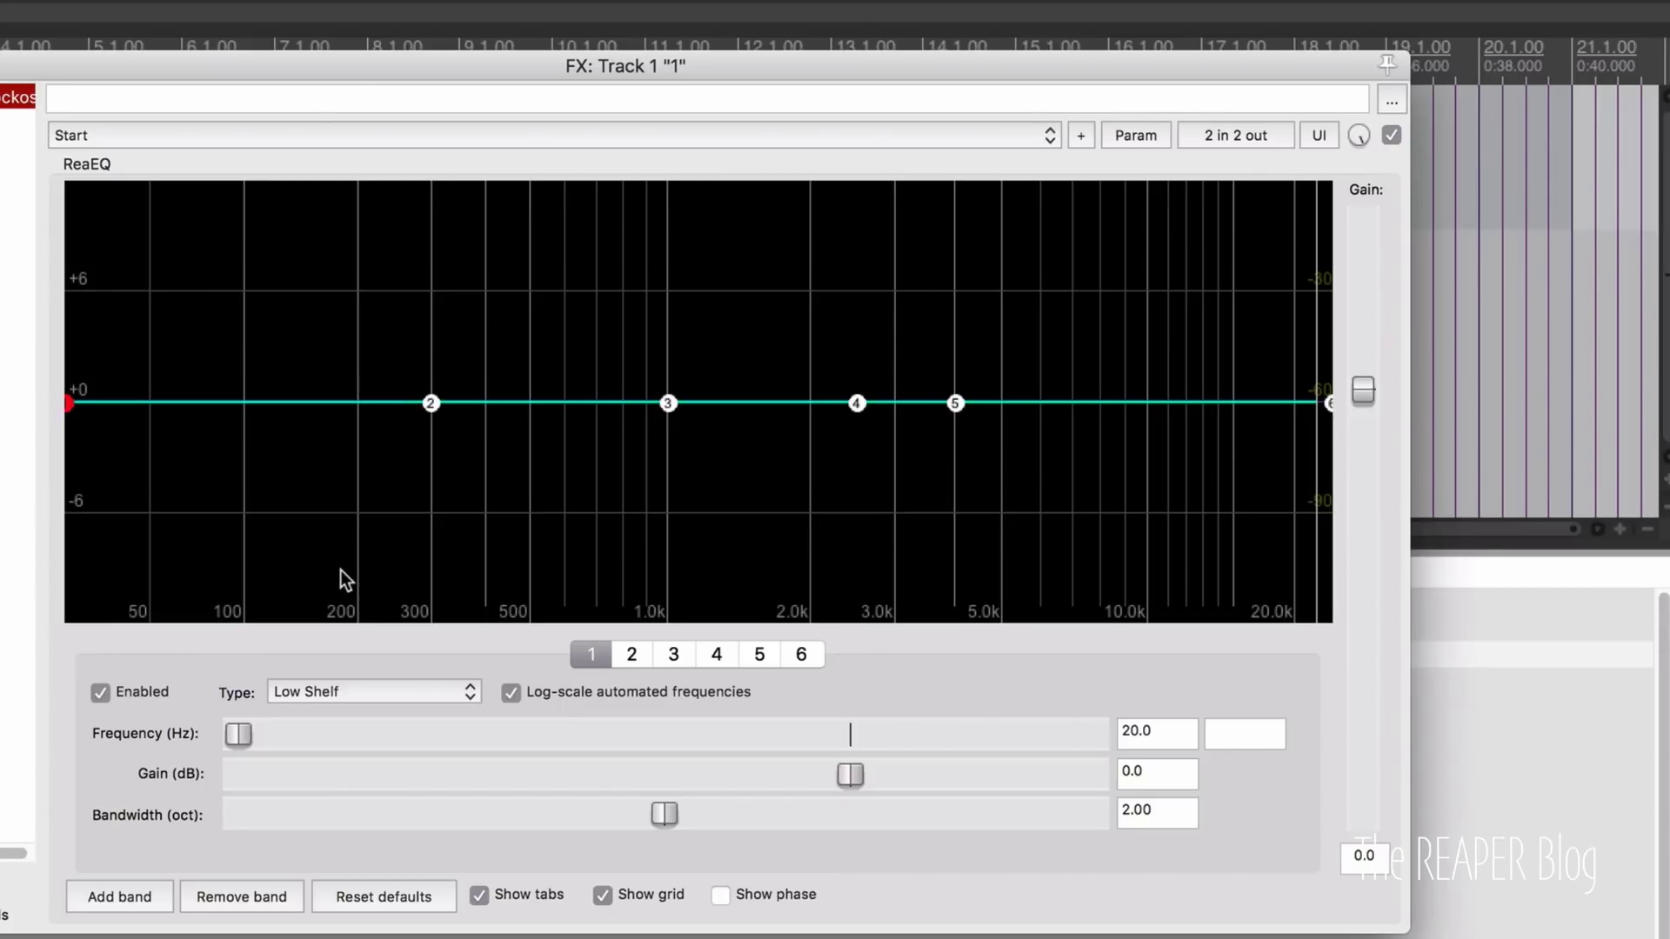
- In Track 1's ReaEQ, shape band 3 at 1000 Hz into a gentle -1.6 dB dip
mouse_move(856, 404)
mouse_move(670, 403)
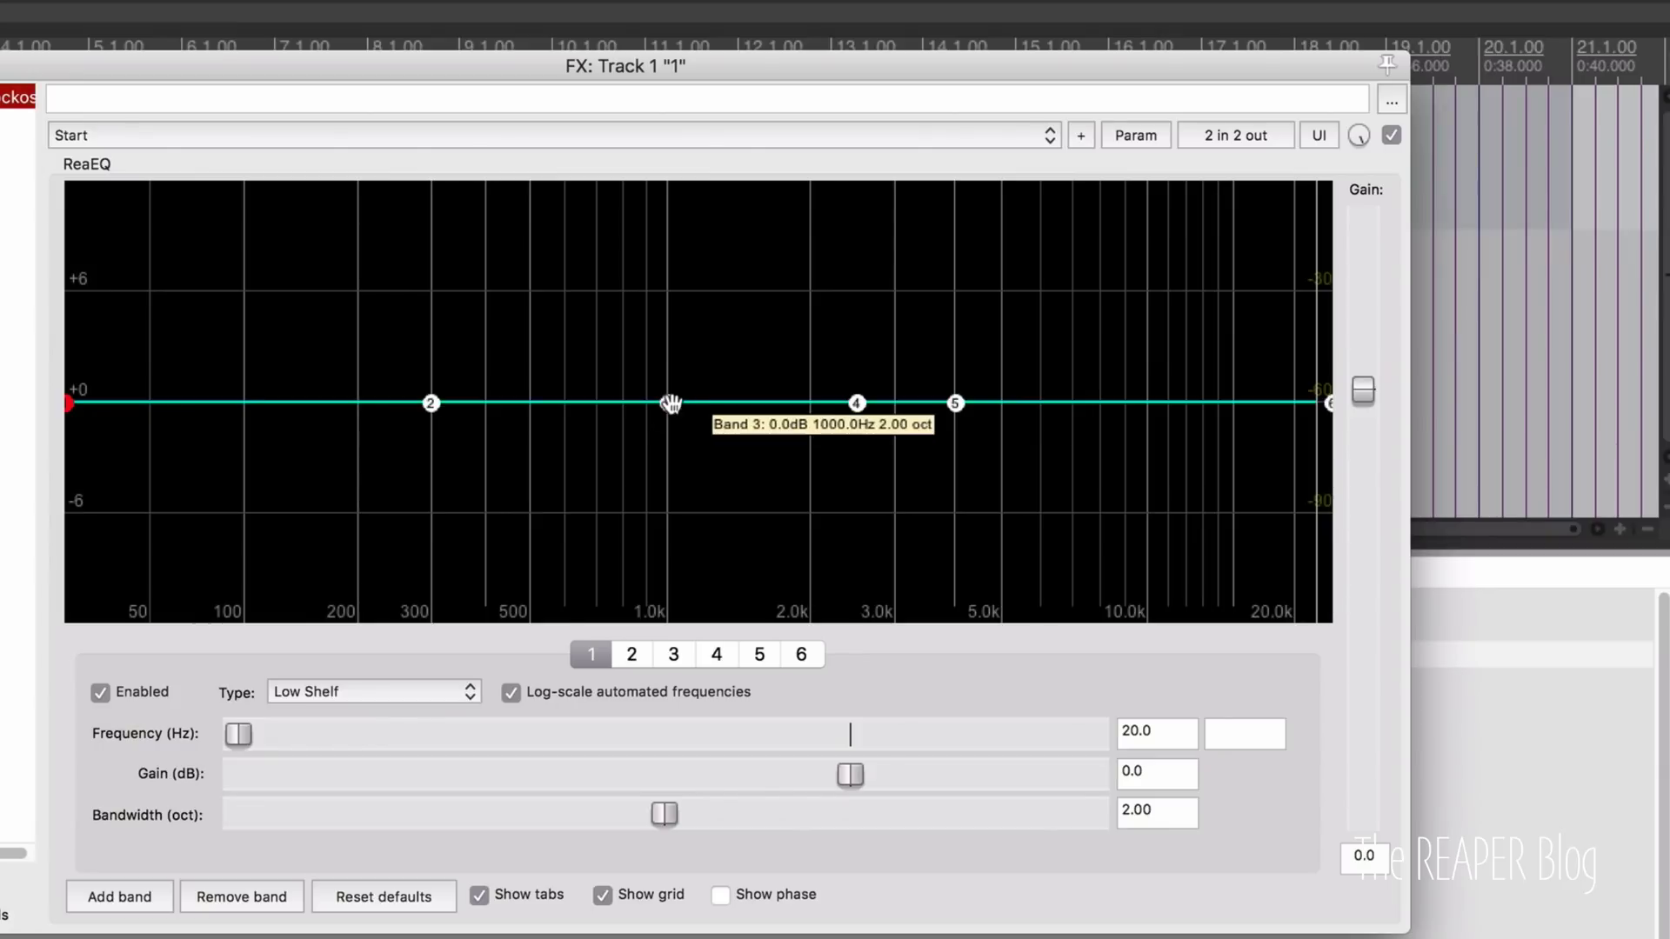
mouse_move(670, 404)
mouse_down()
mouse_move(671, 449)
mouse_move(671, 351)
mouse_up()
drag(890, 772, 821, 774)
- MIDI-learn ReaEQ band 3 gain to MIDI Chan 2 CC 75 via Param > Learn
click(1128, 137)
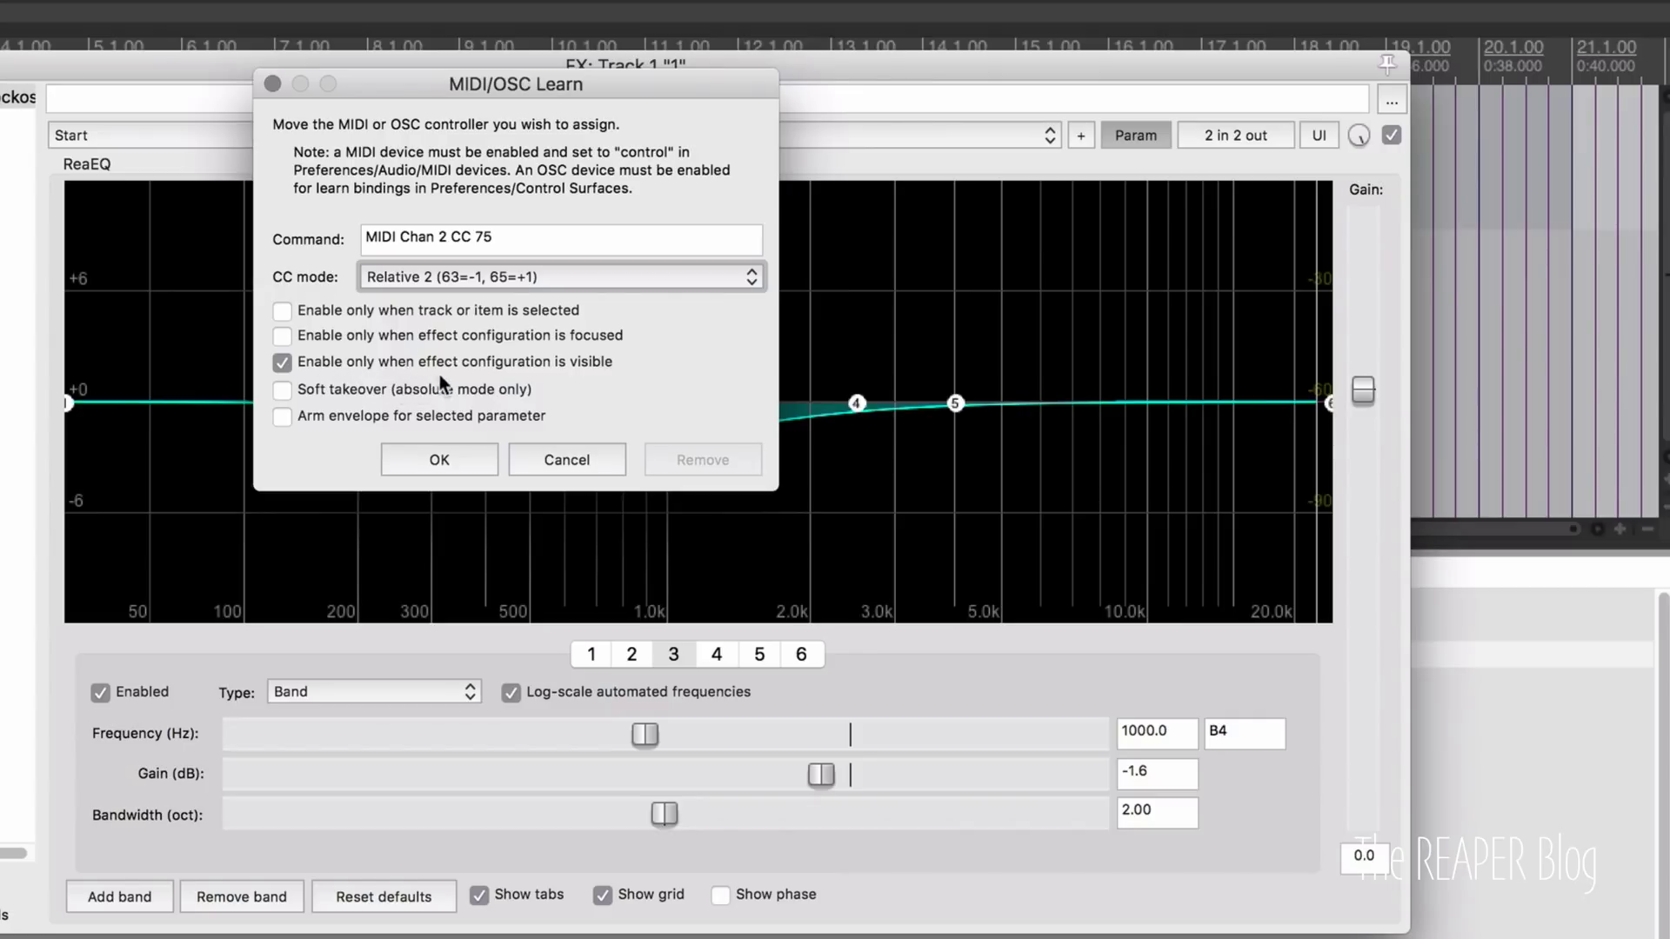
click(461, 458)
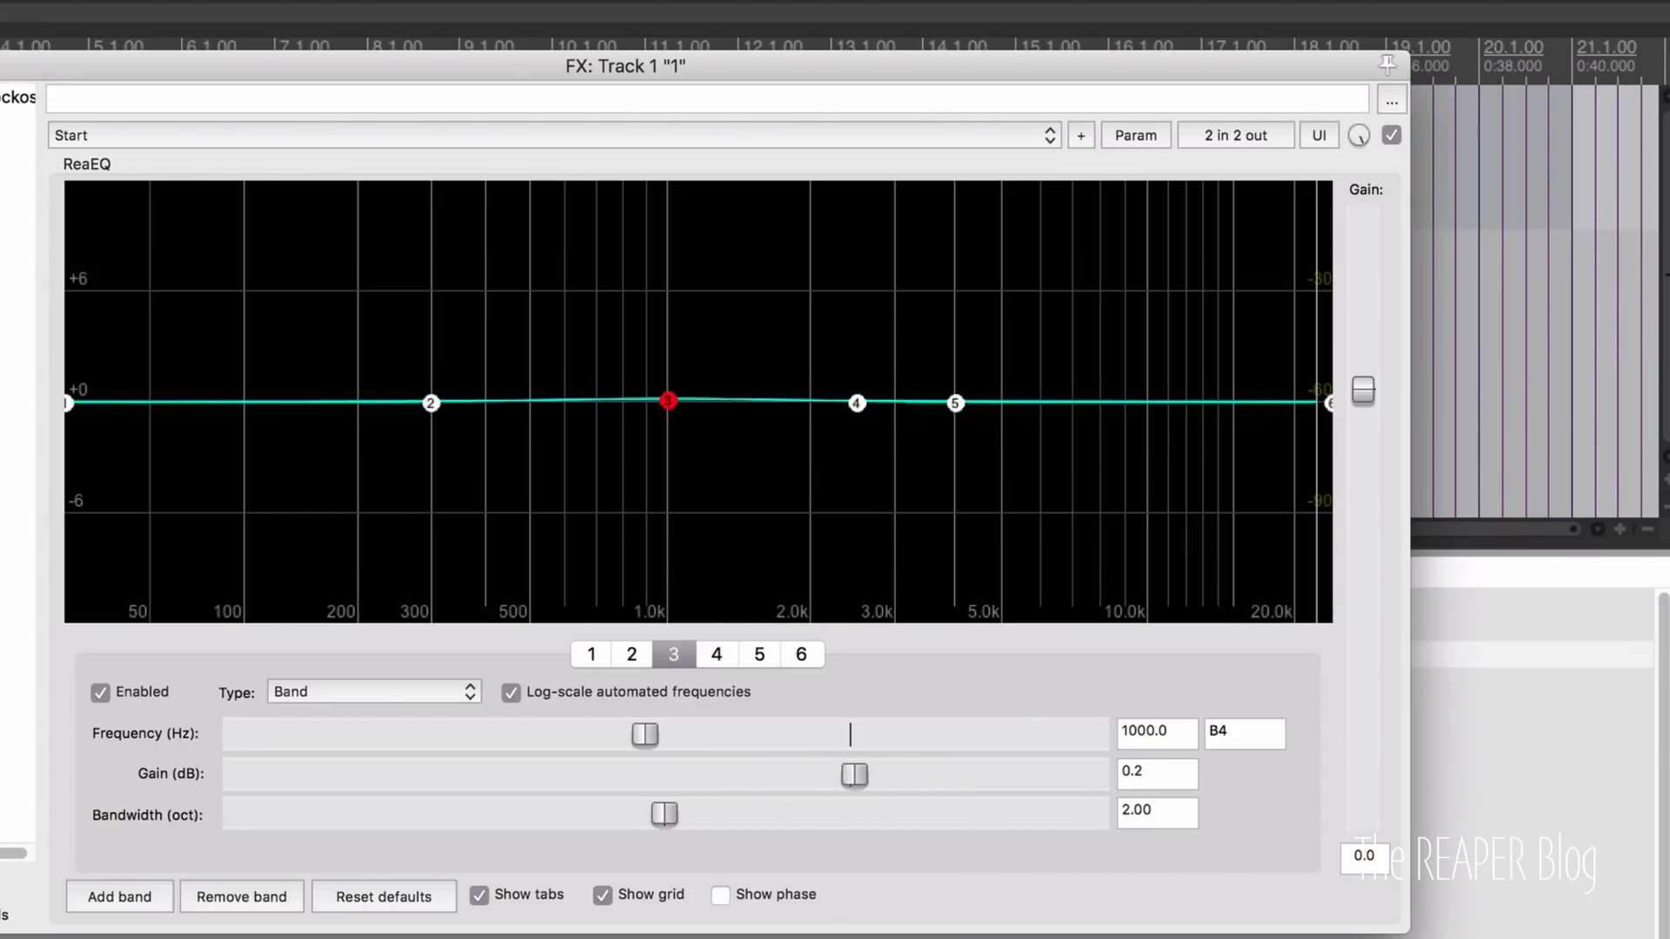
key(Escape)
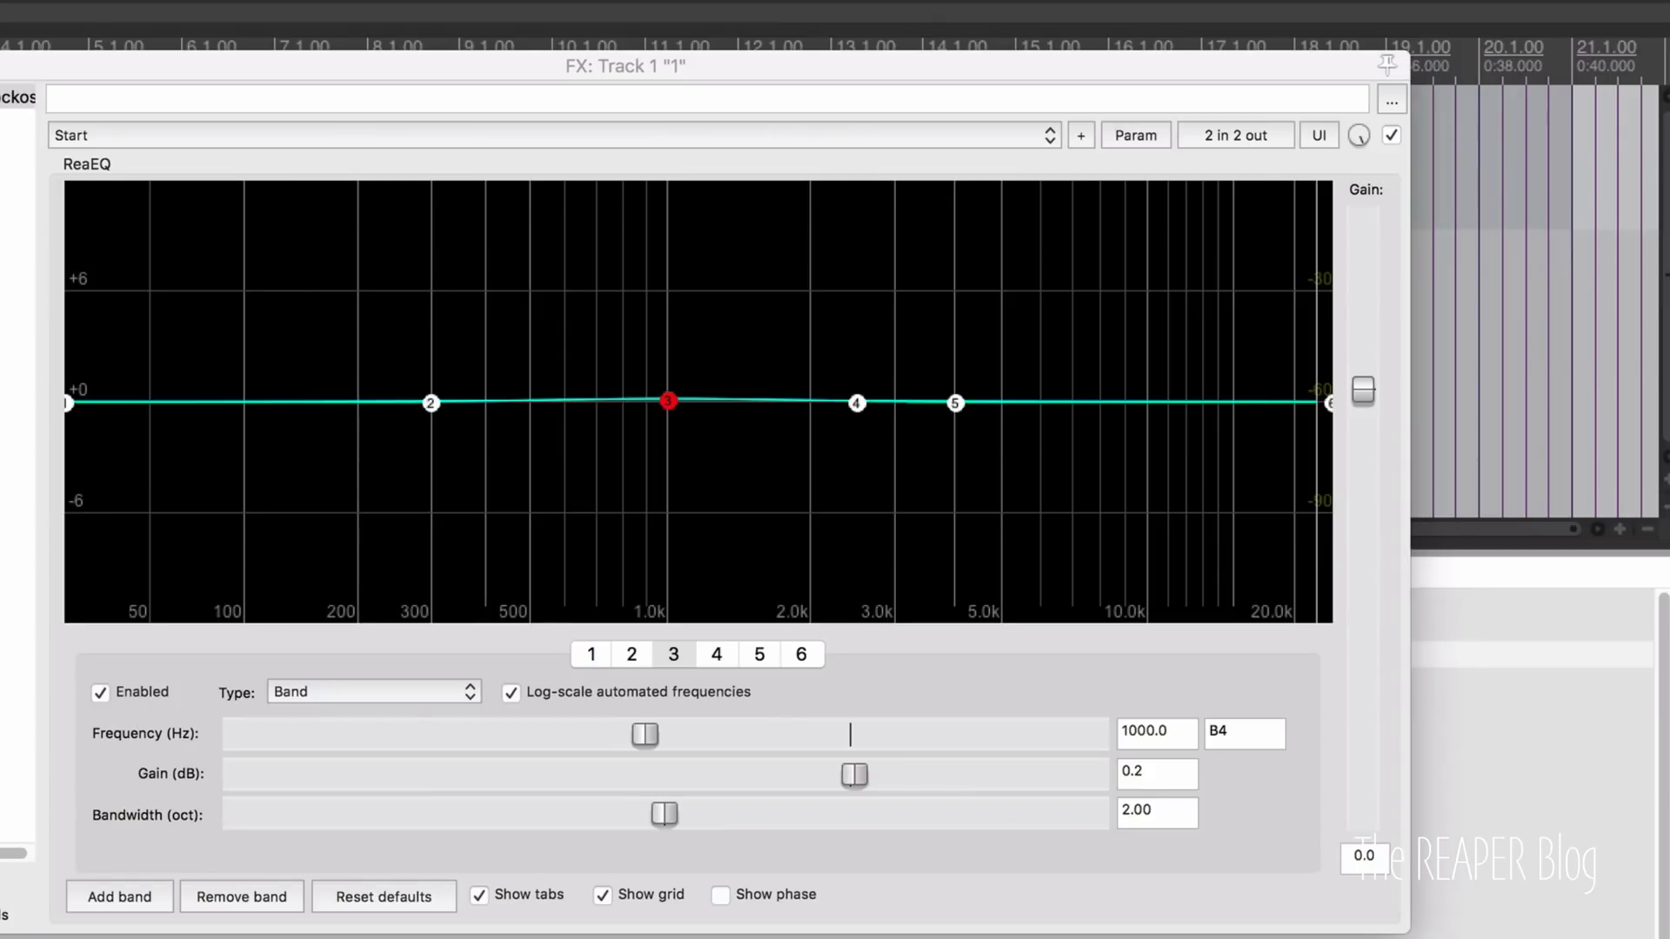
- Add ReaComp after ReaEQ and MIDI-learn its Ratio to the same CC 75 controller
click(1539, 680)
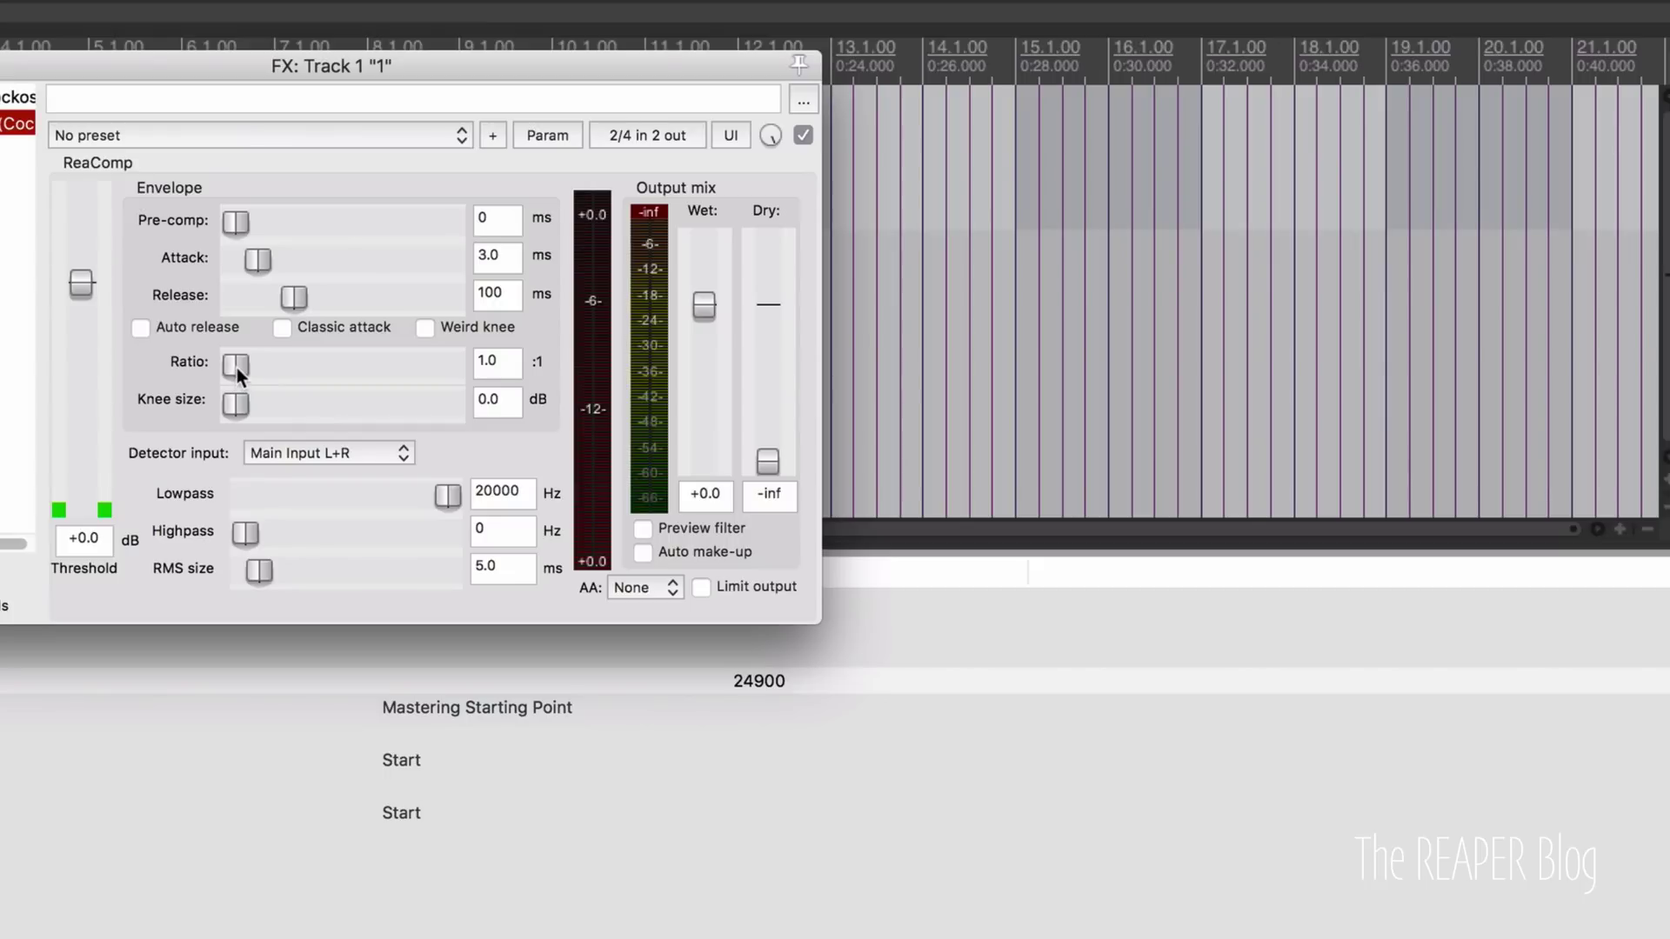
drag(236, 368, 273, 367)
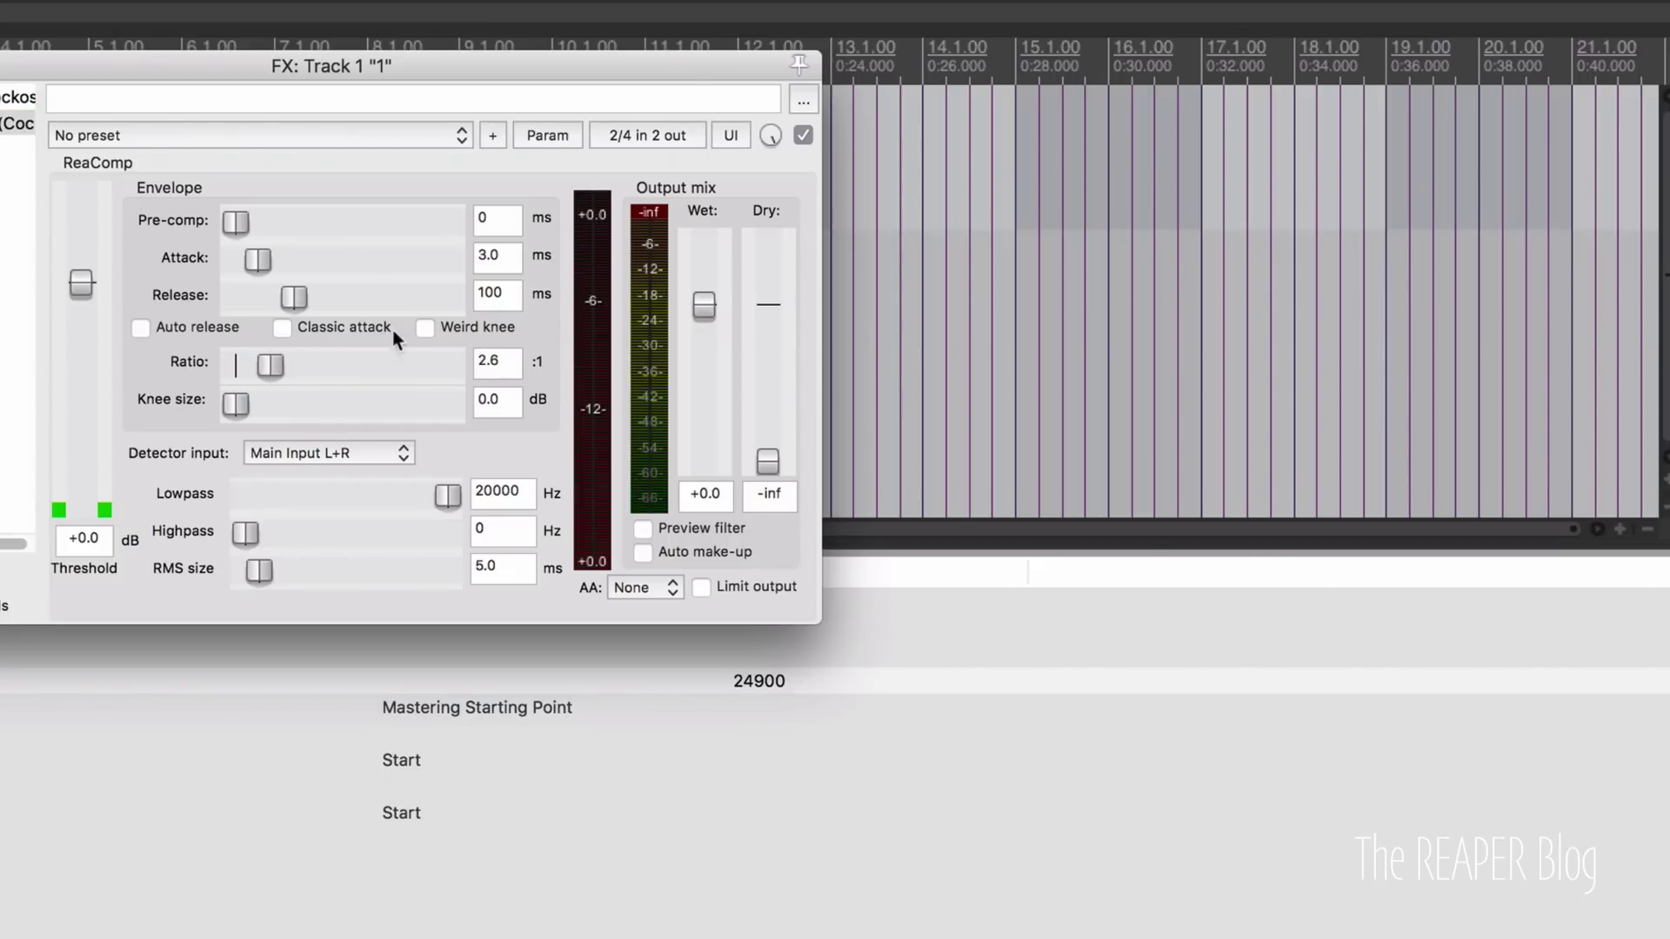
click(550, 137)
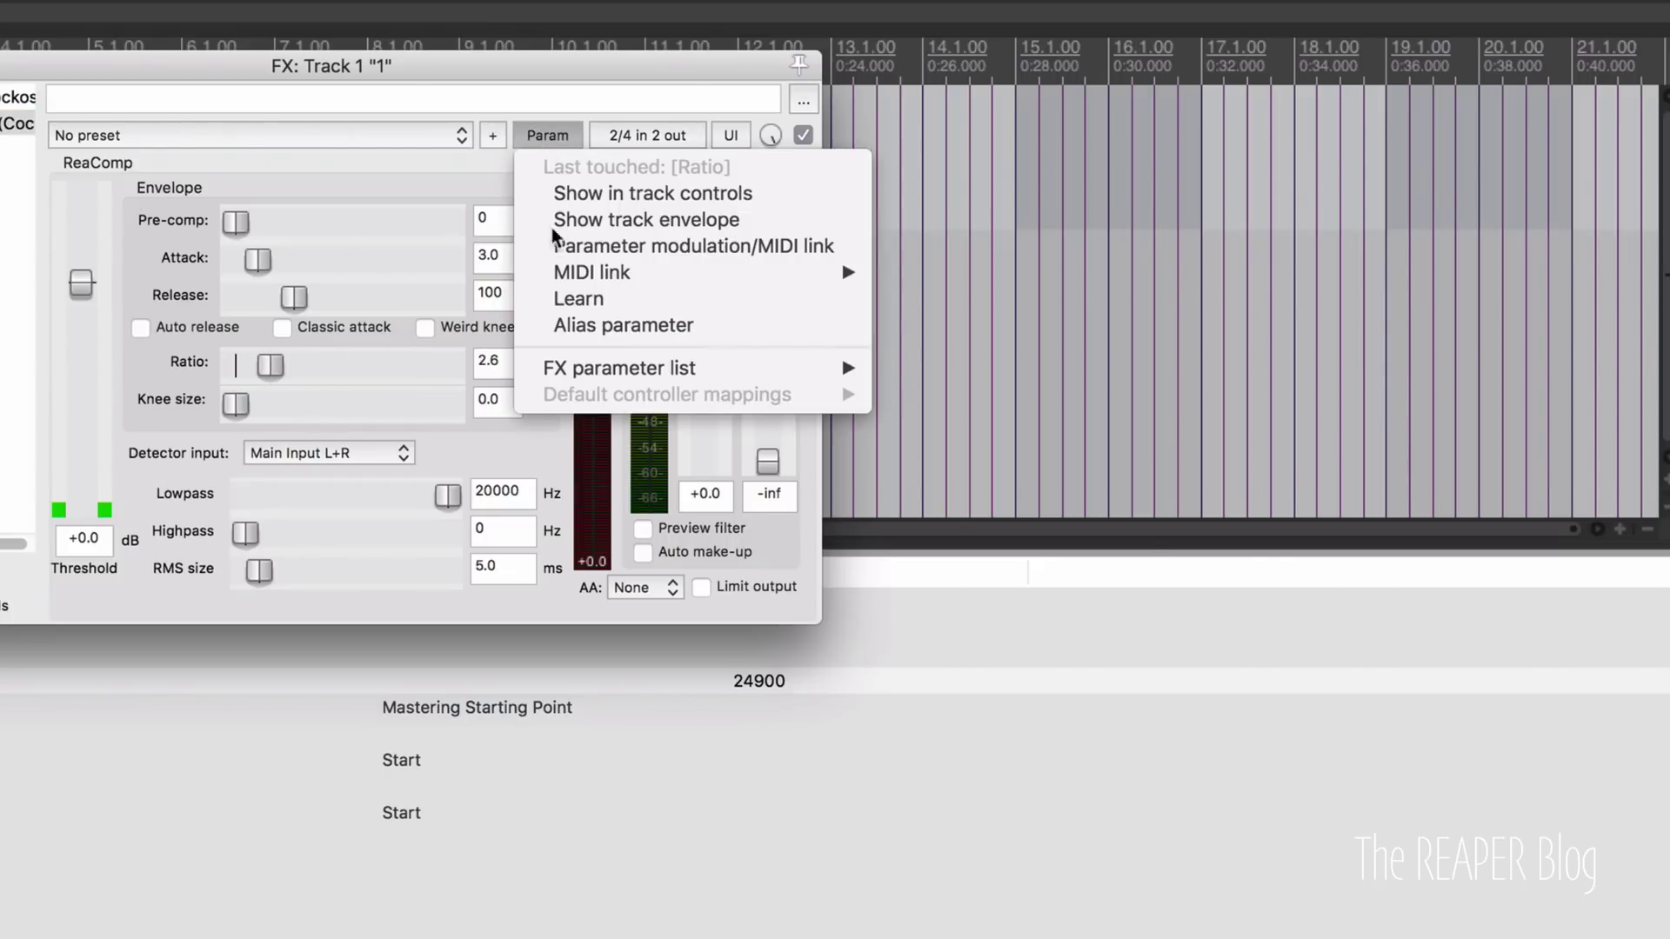
click(618, 299)
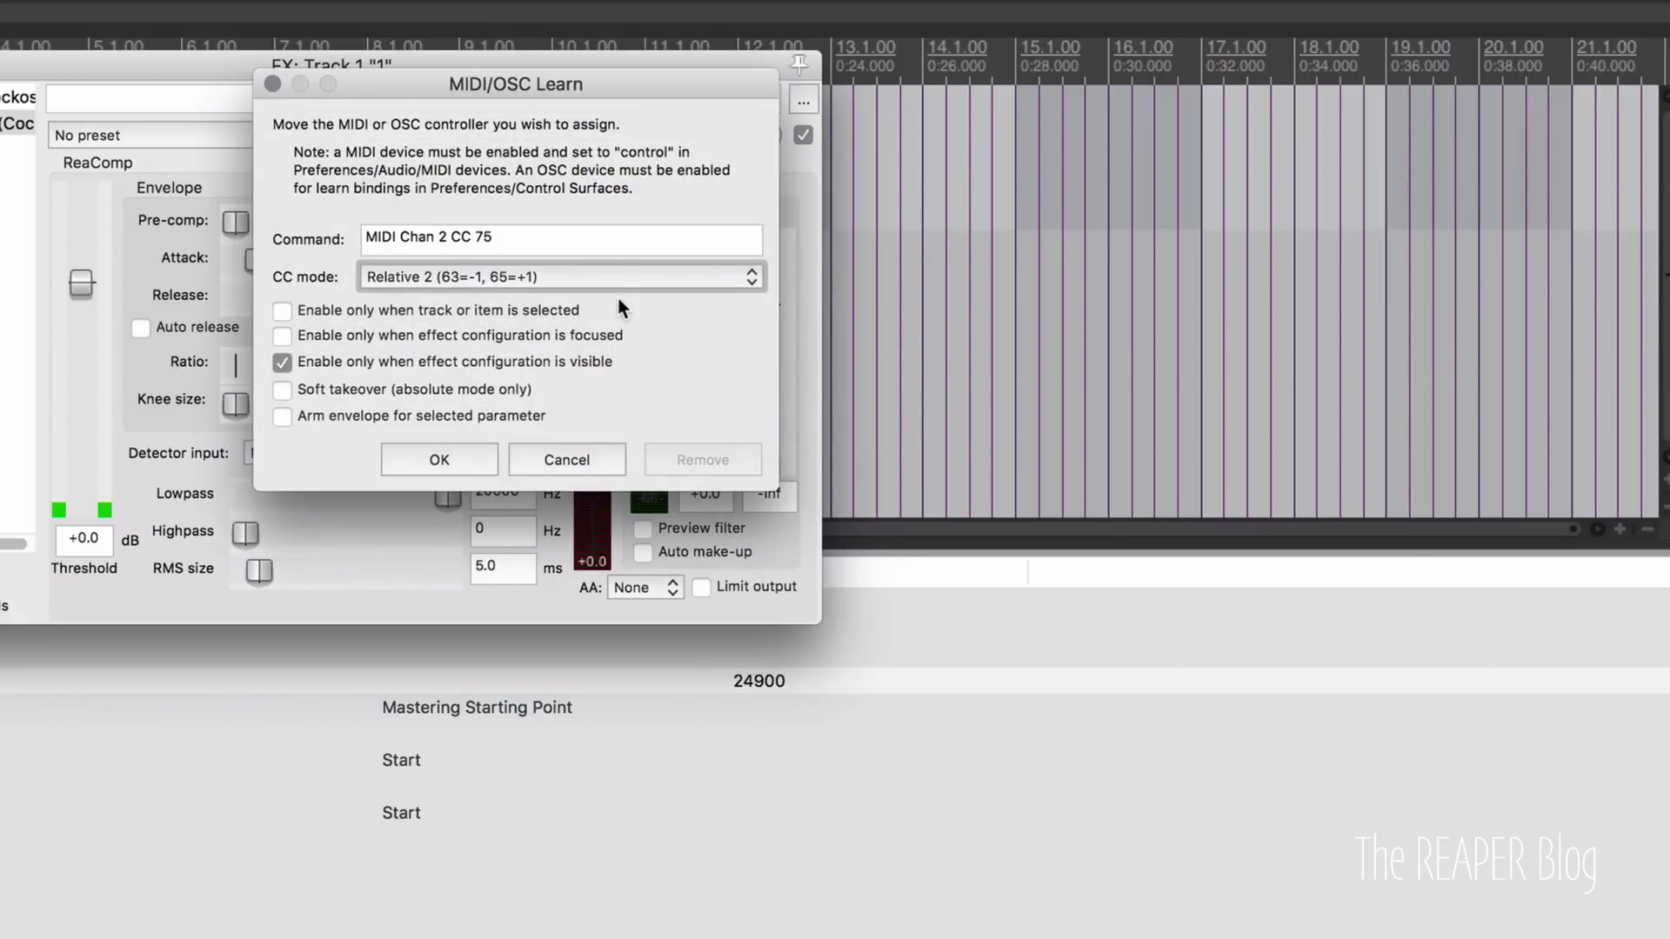
click(461, 458)
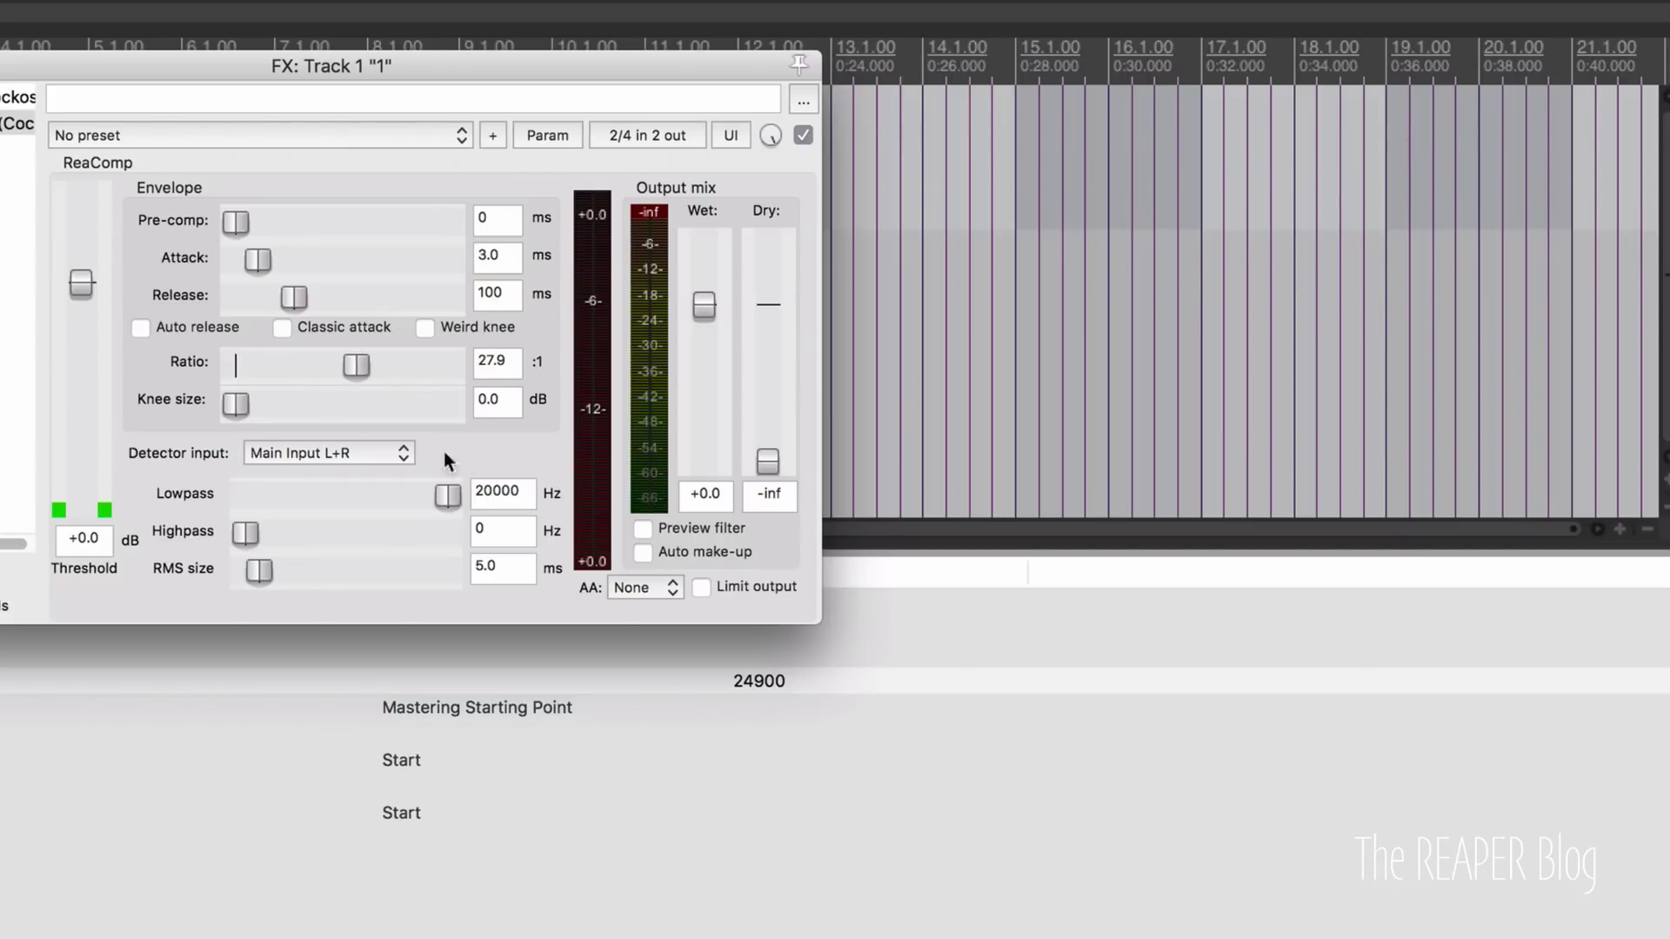
click(7, 99)
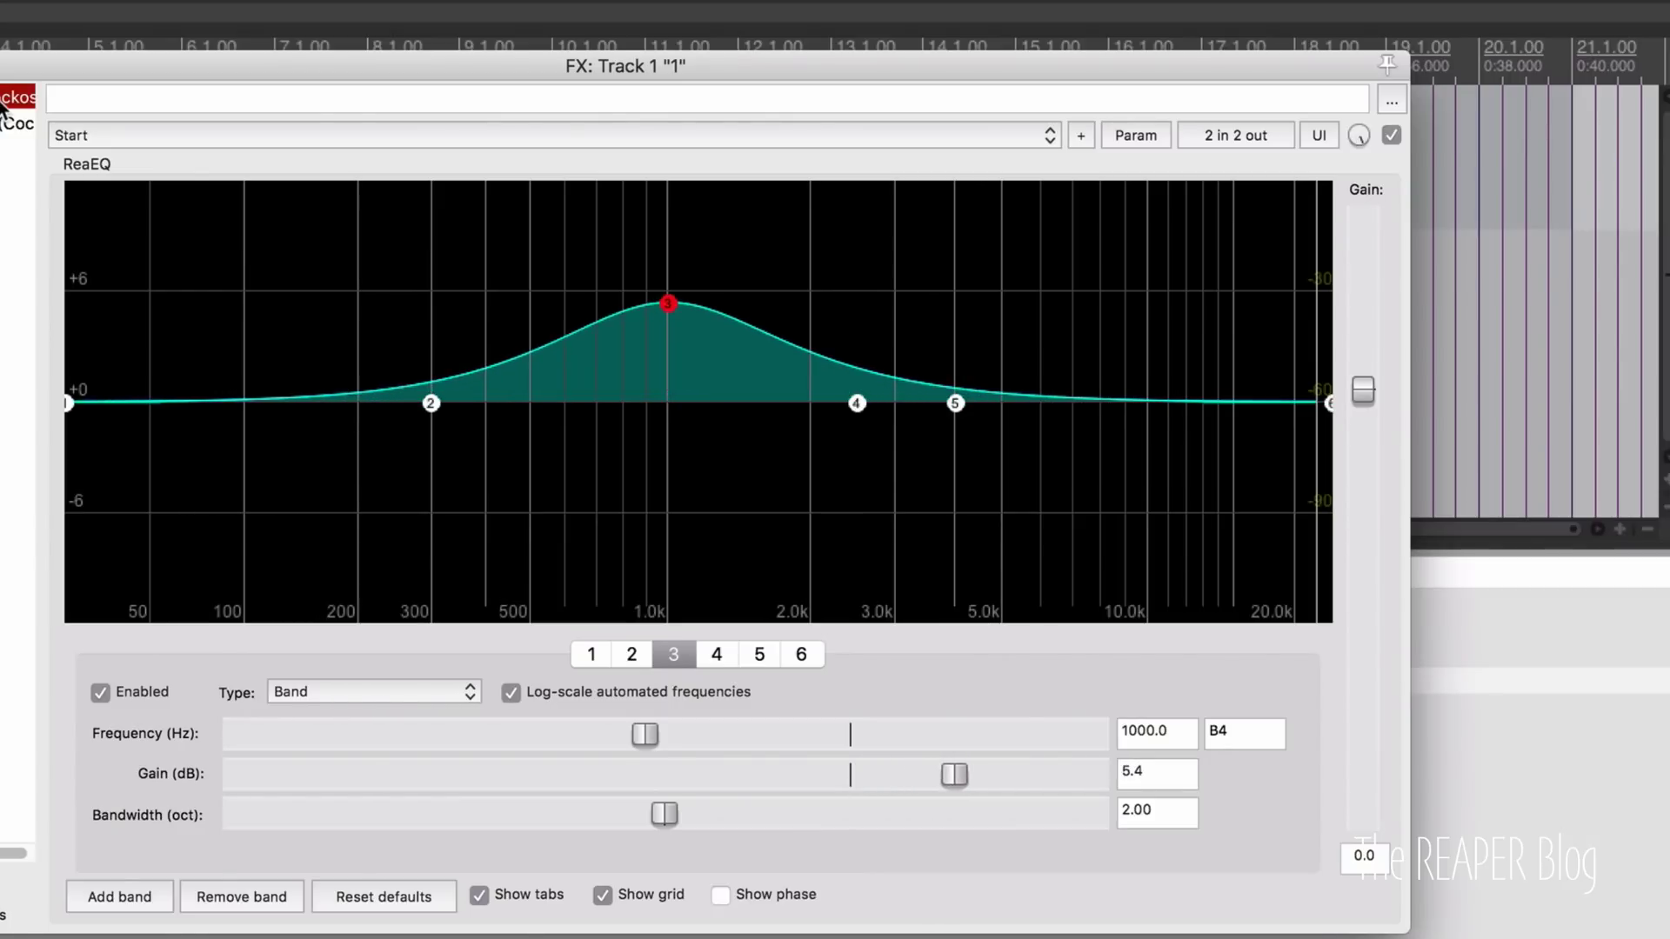
click(11, 122)
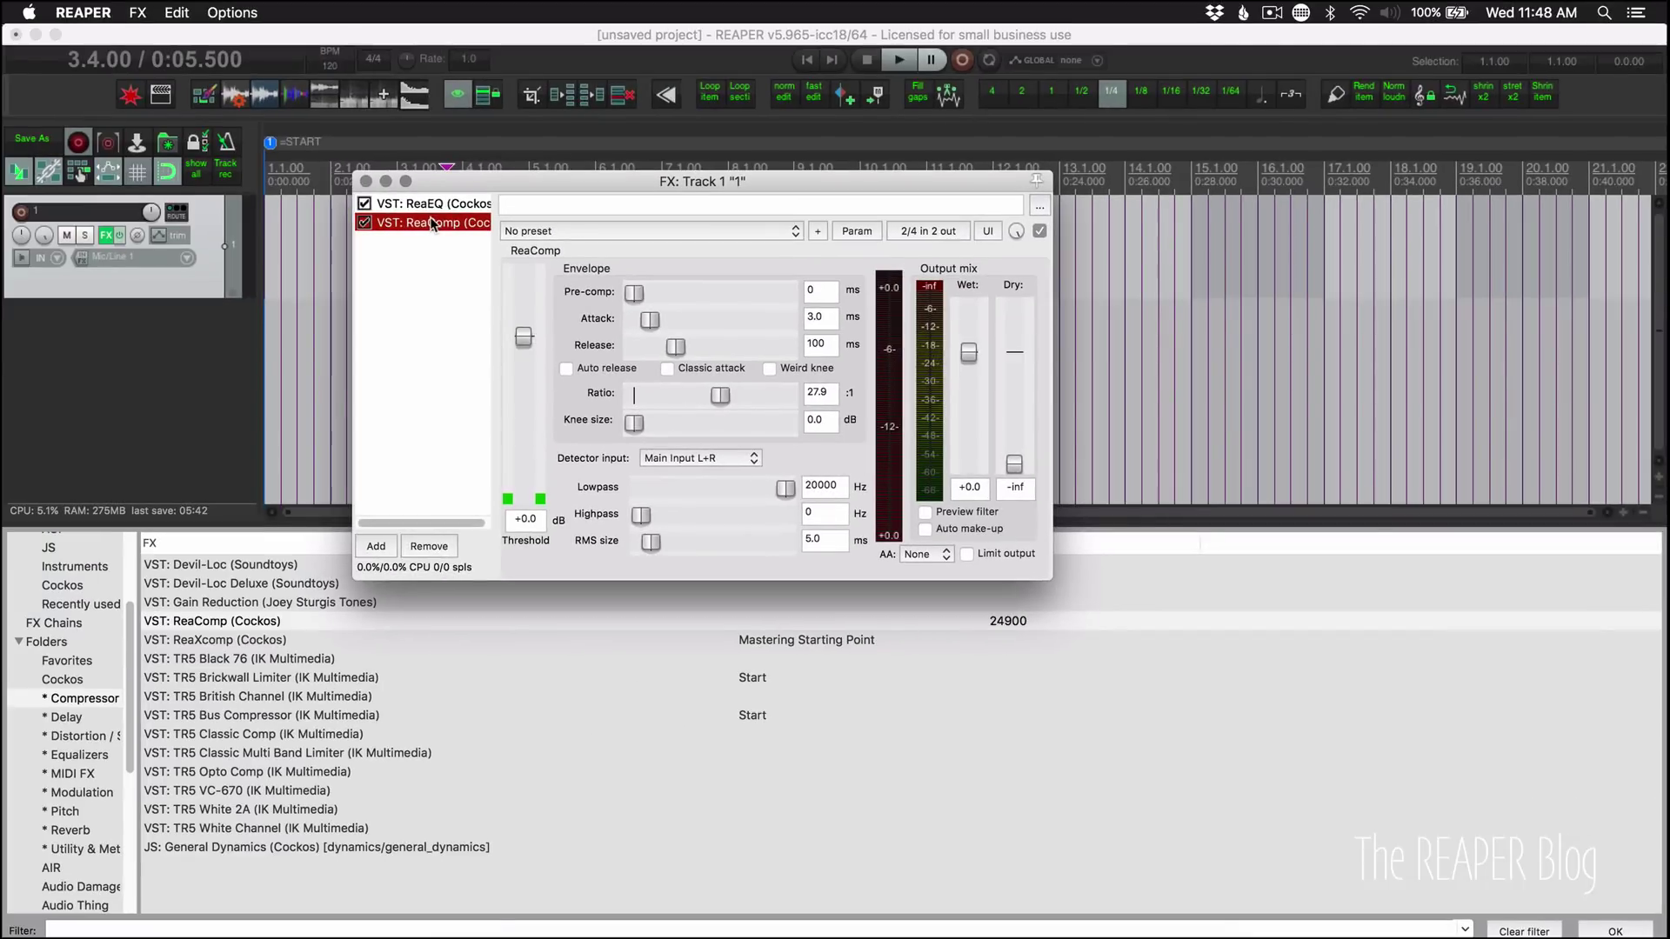
- Float ReaComp and ReaEQ in separate windows and place them side by side
double_click(168, 168)
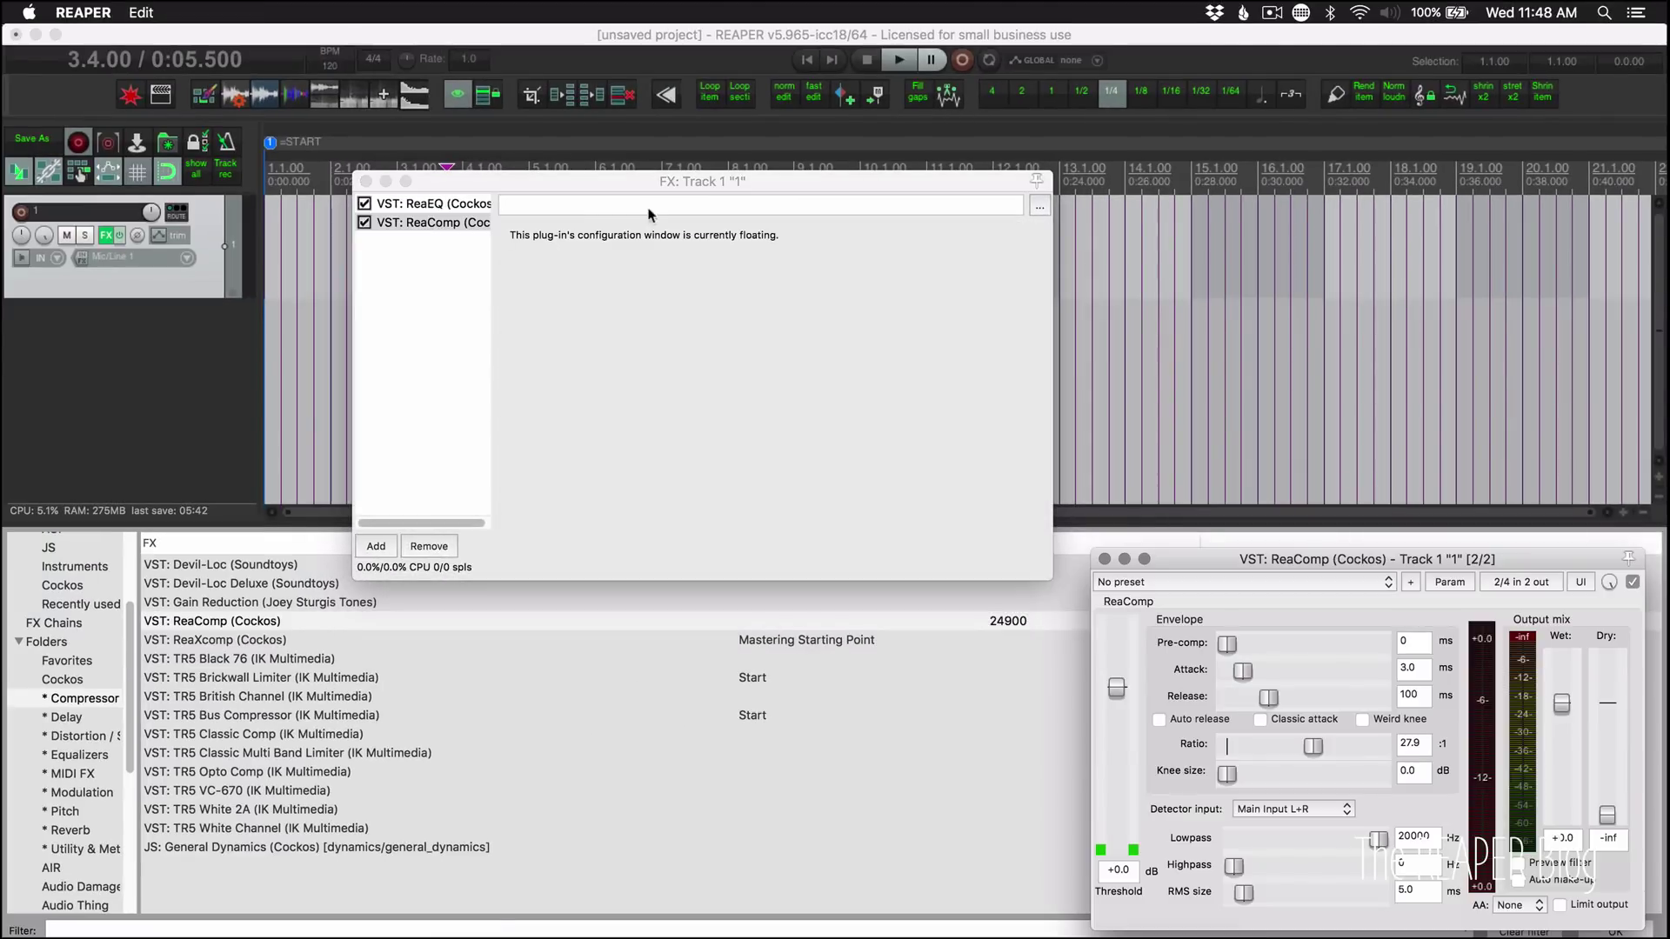
click(466, 205)
drag(524, 180, 149, 226)
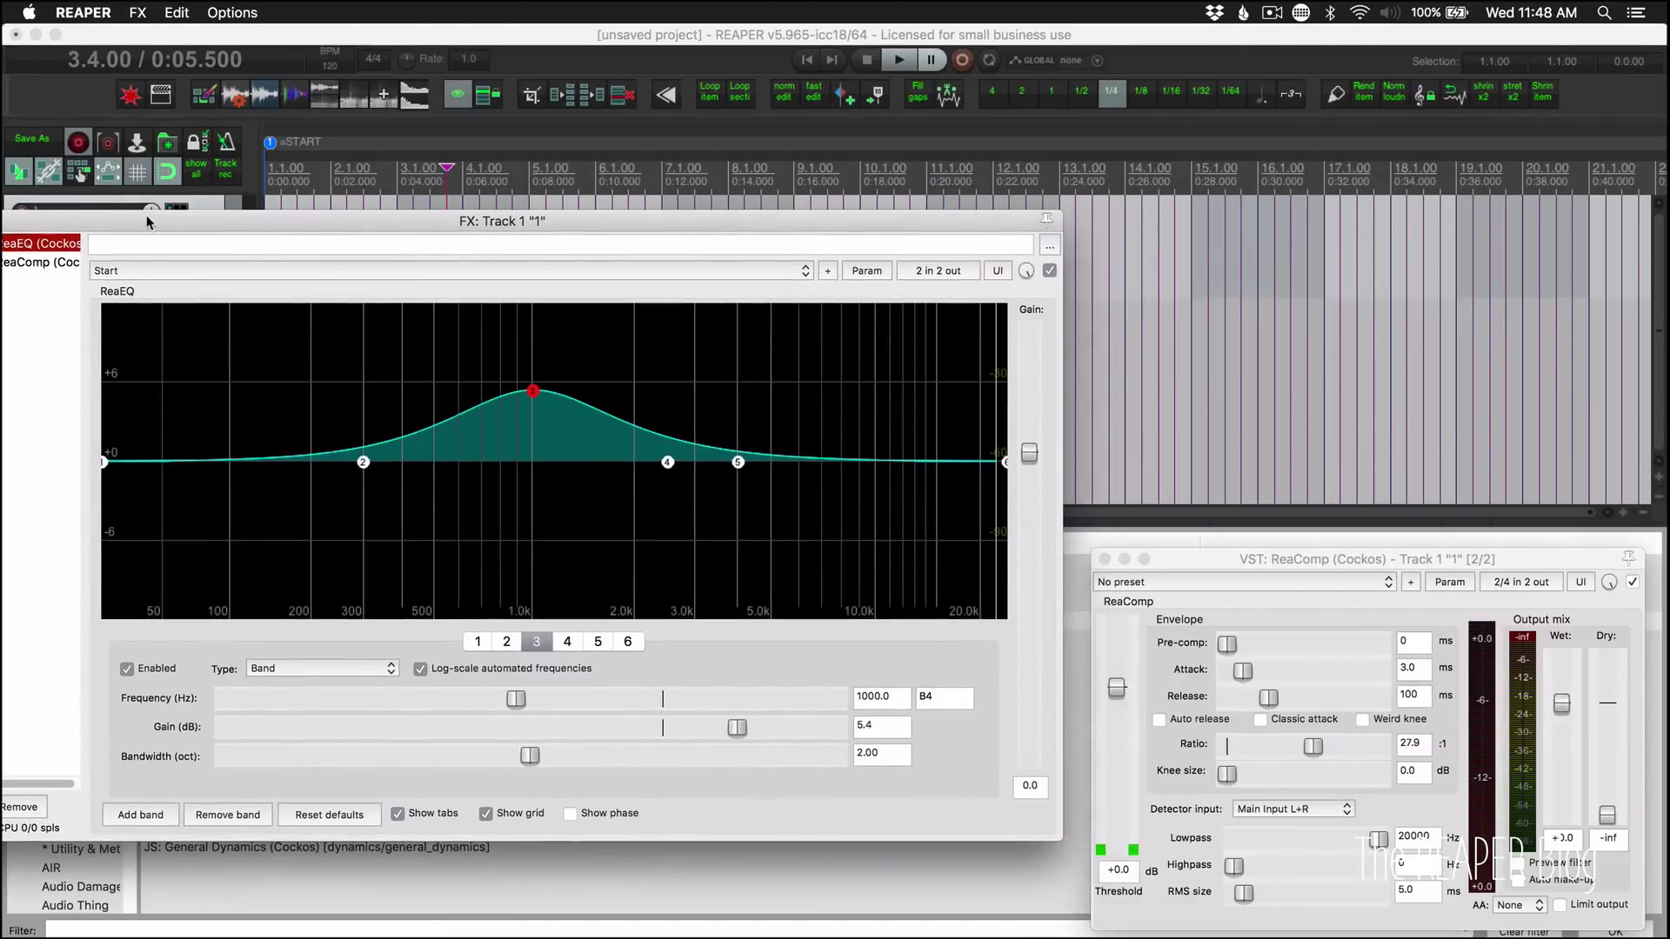
drag(1164, 558, 1137, 383)
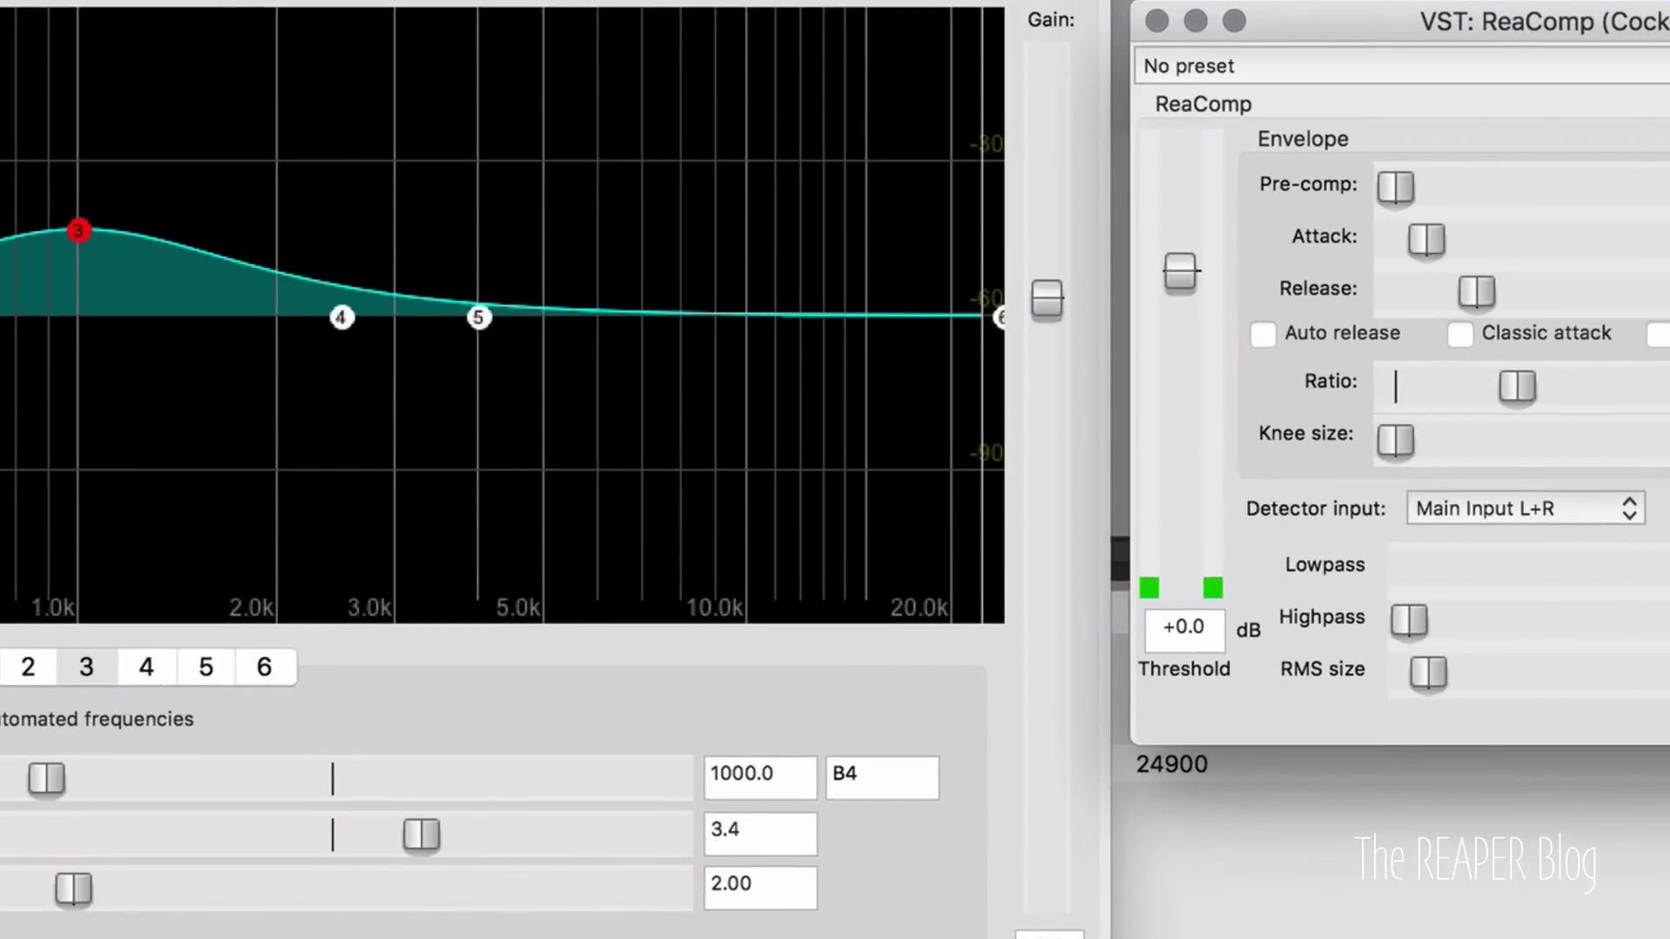
- Limit ReaEQ band 3 gain's CC 75 mapping to when the ReaEQ window is focused
click(781, 200)
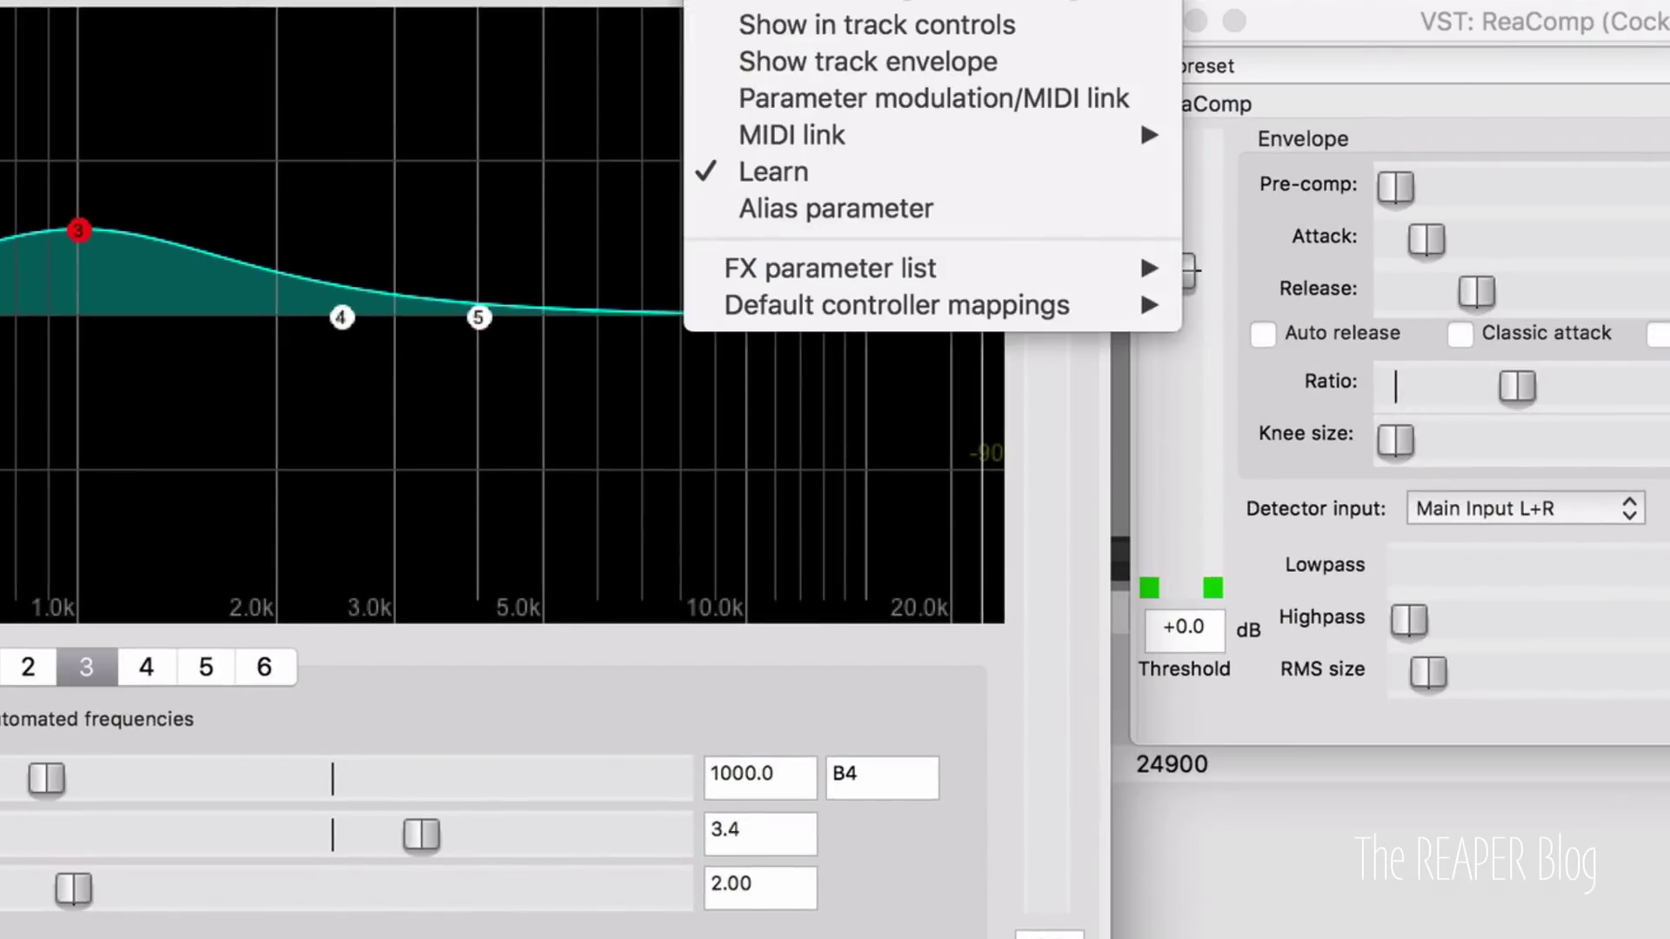
click(829, 180)
click(649, 288)
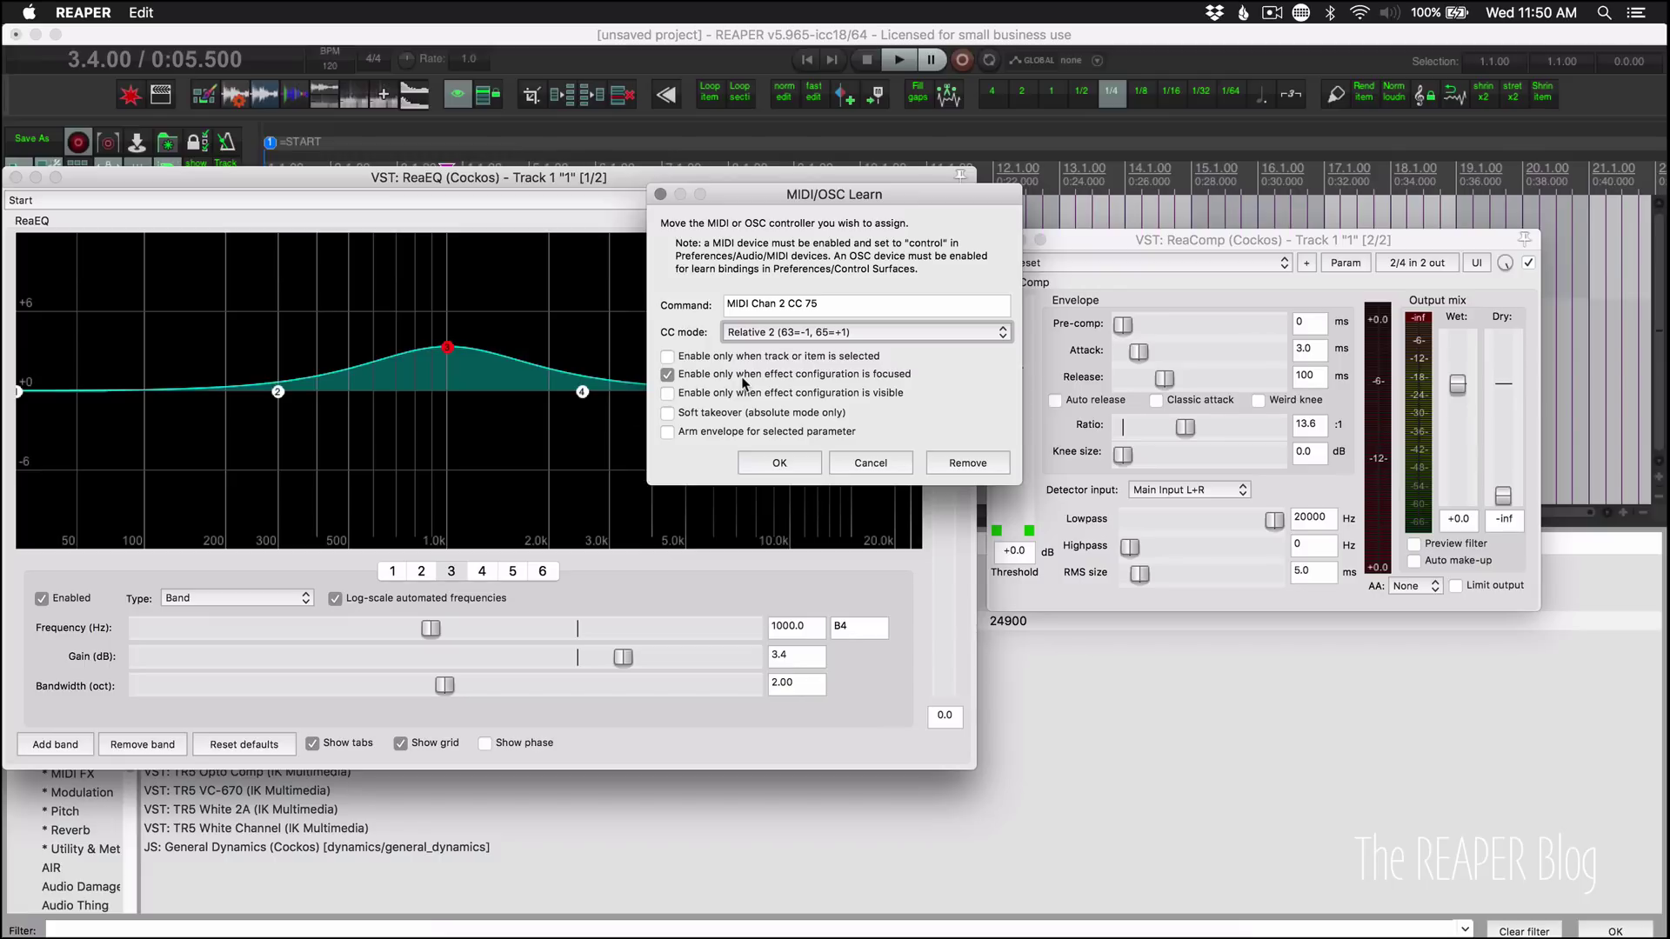
drag(532, 179, 548, 178)
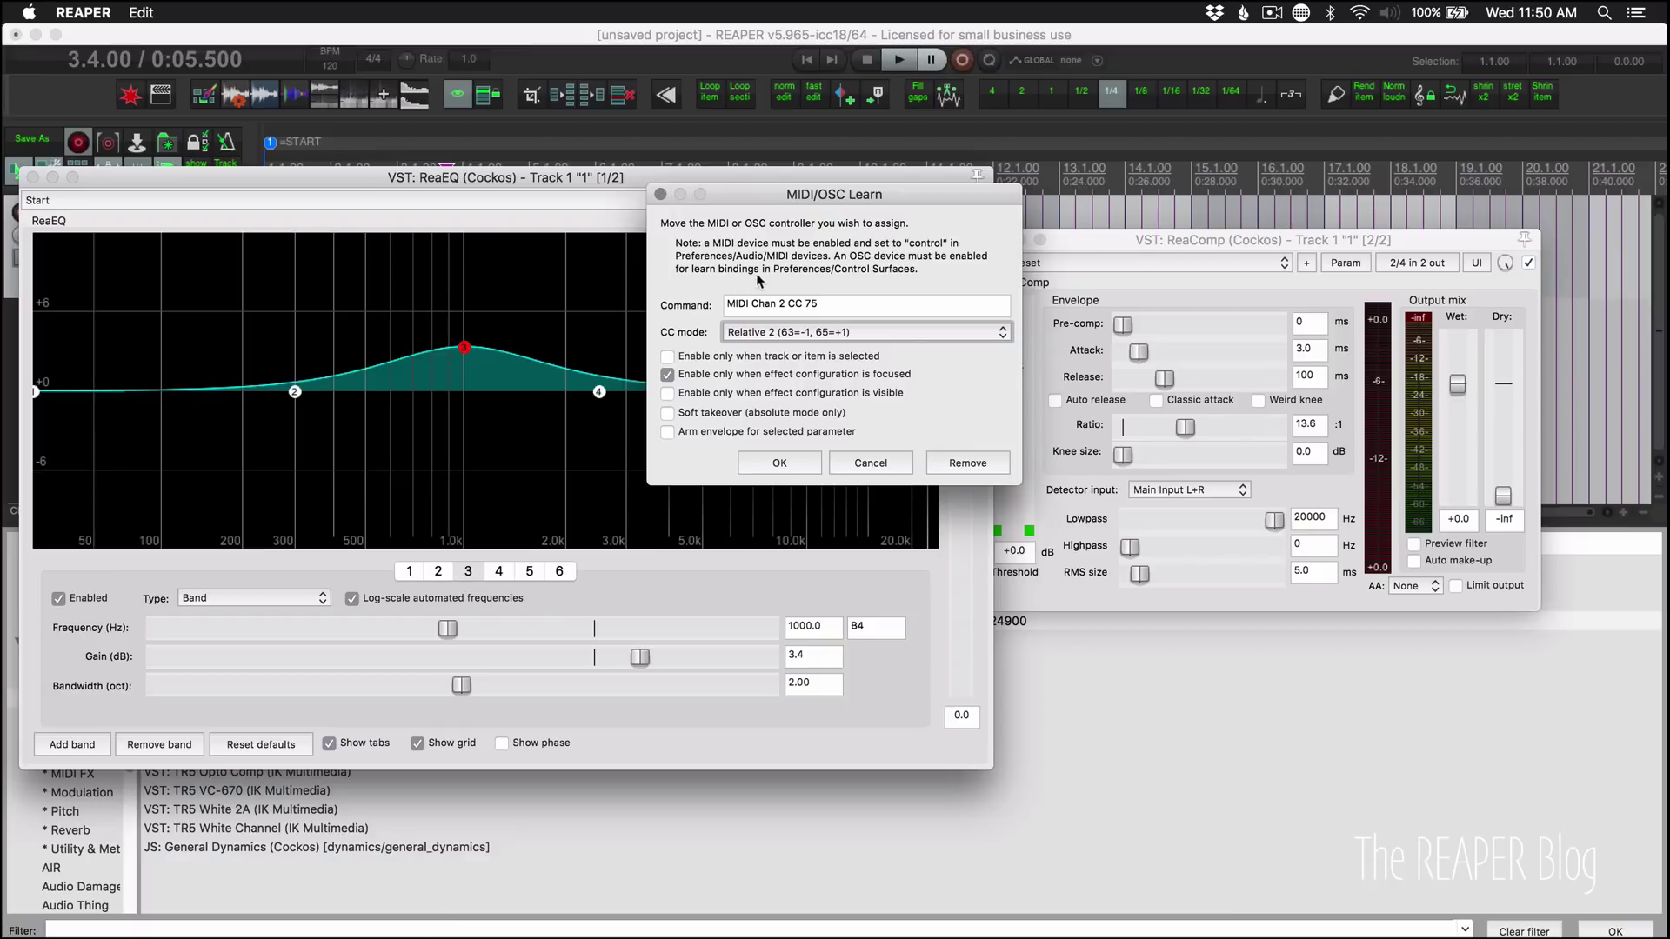
click(797, 462)
- Limit ReaComp's ratio mapping to when the ReaComp window is focused
click(1215, 243)
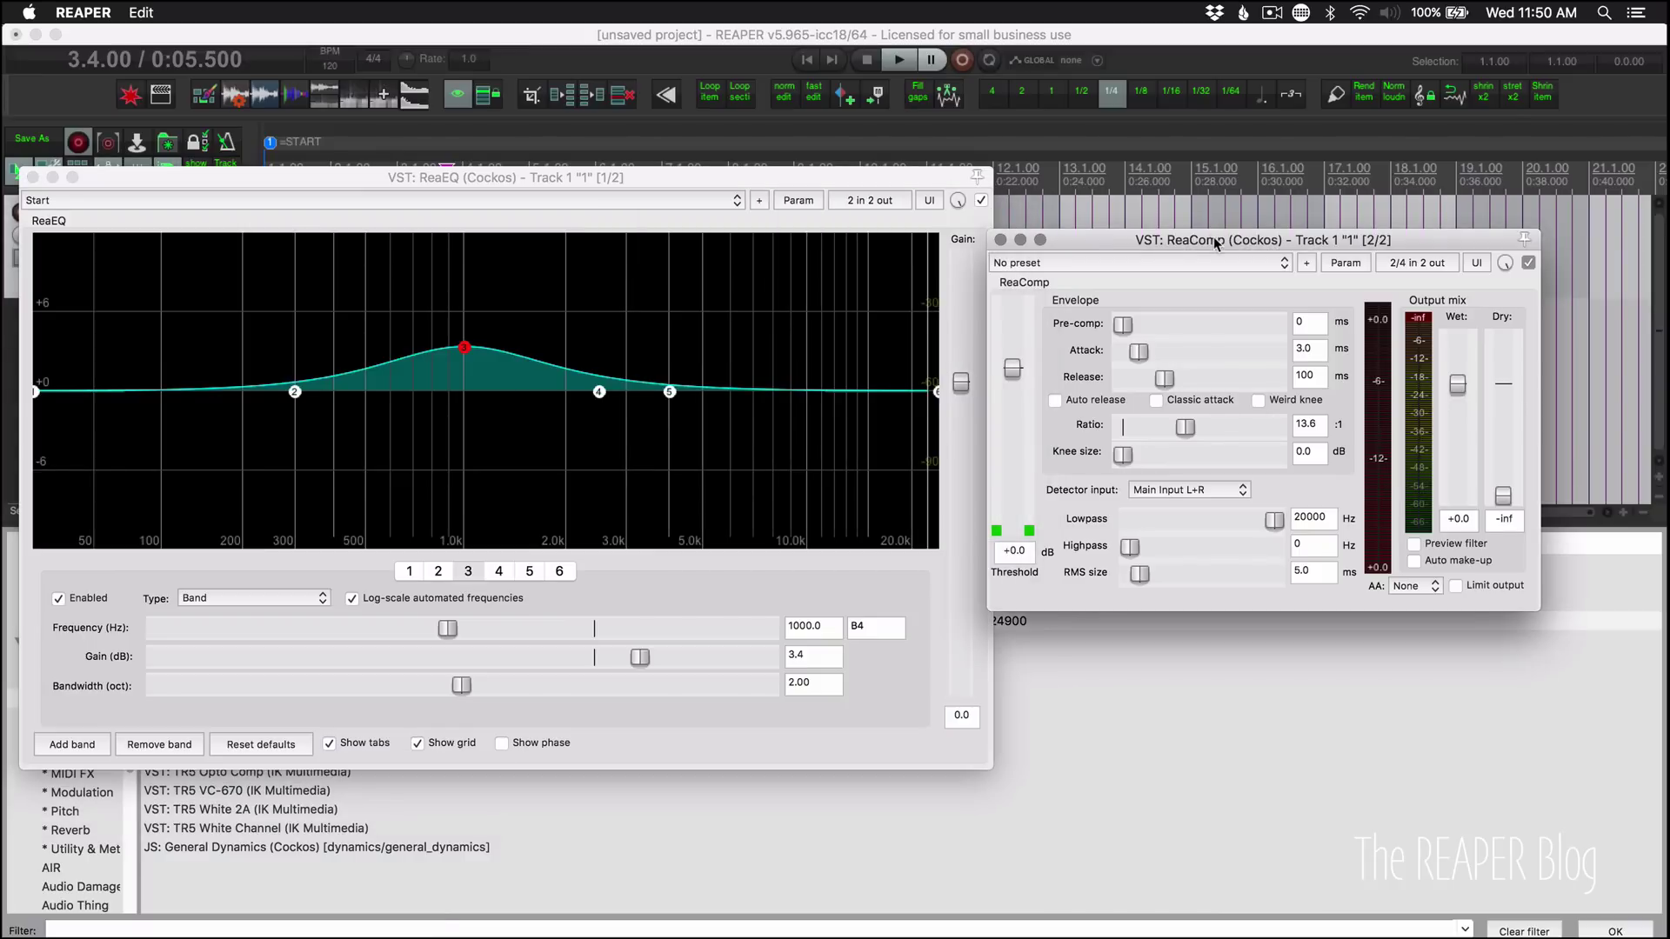
click(1346, 262)
click(1387, 380)
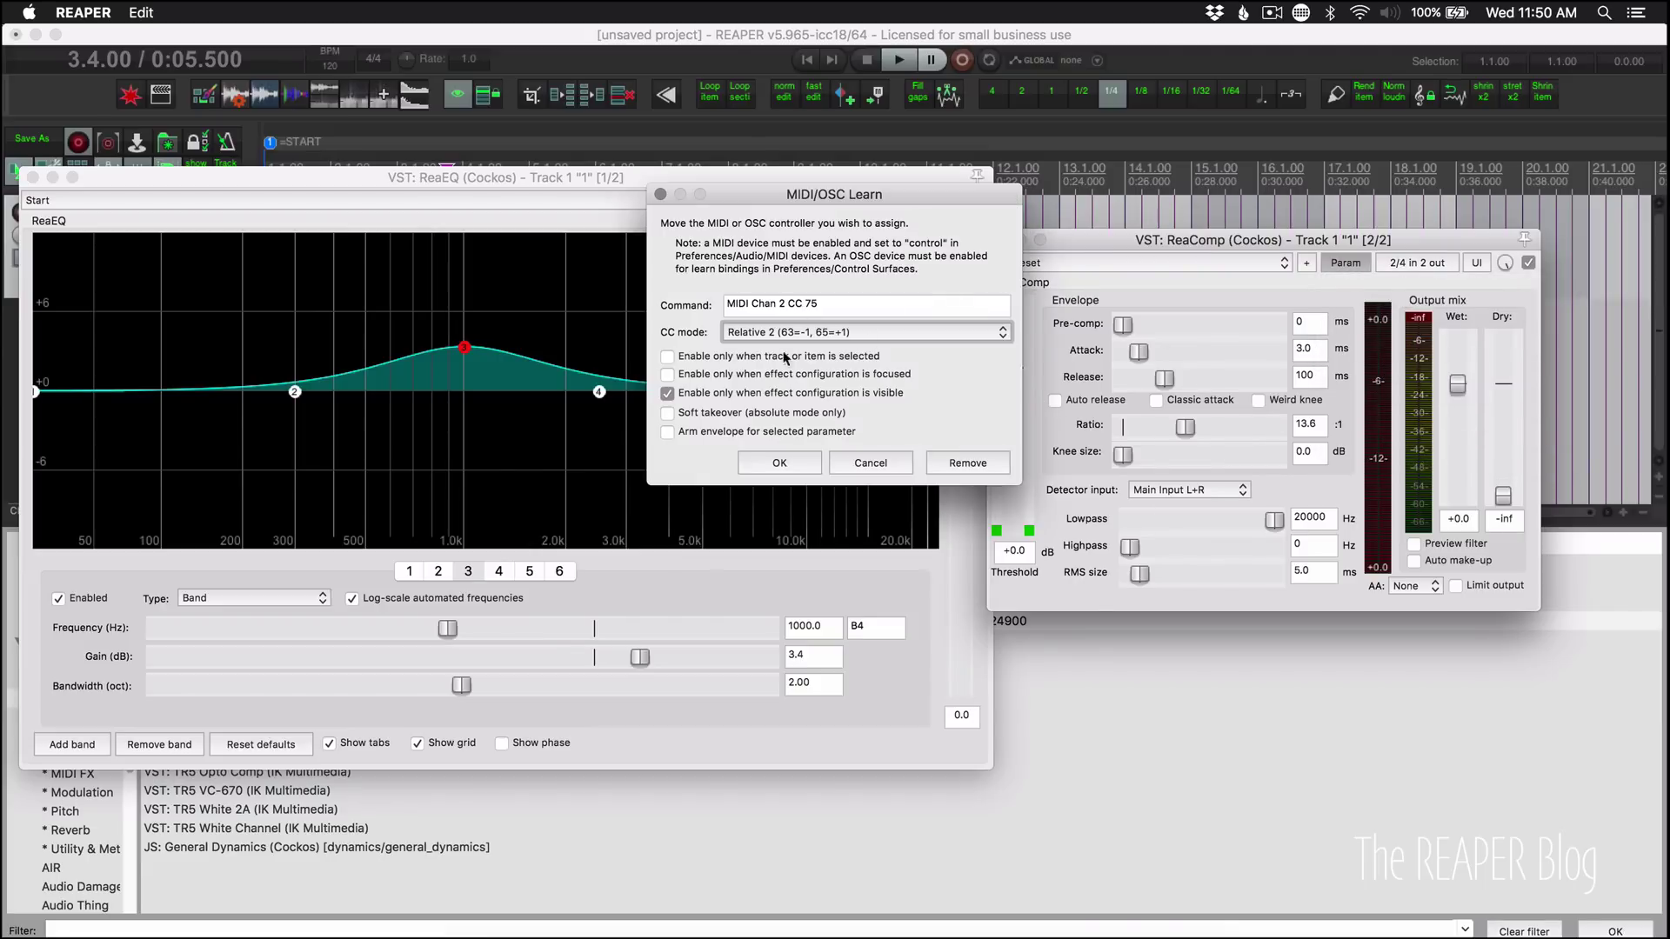
click(804, 375)
click(778, 463)
- Test the controller on each focused plugin and set the play position to 0:23.500
click(775, 230)
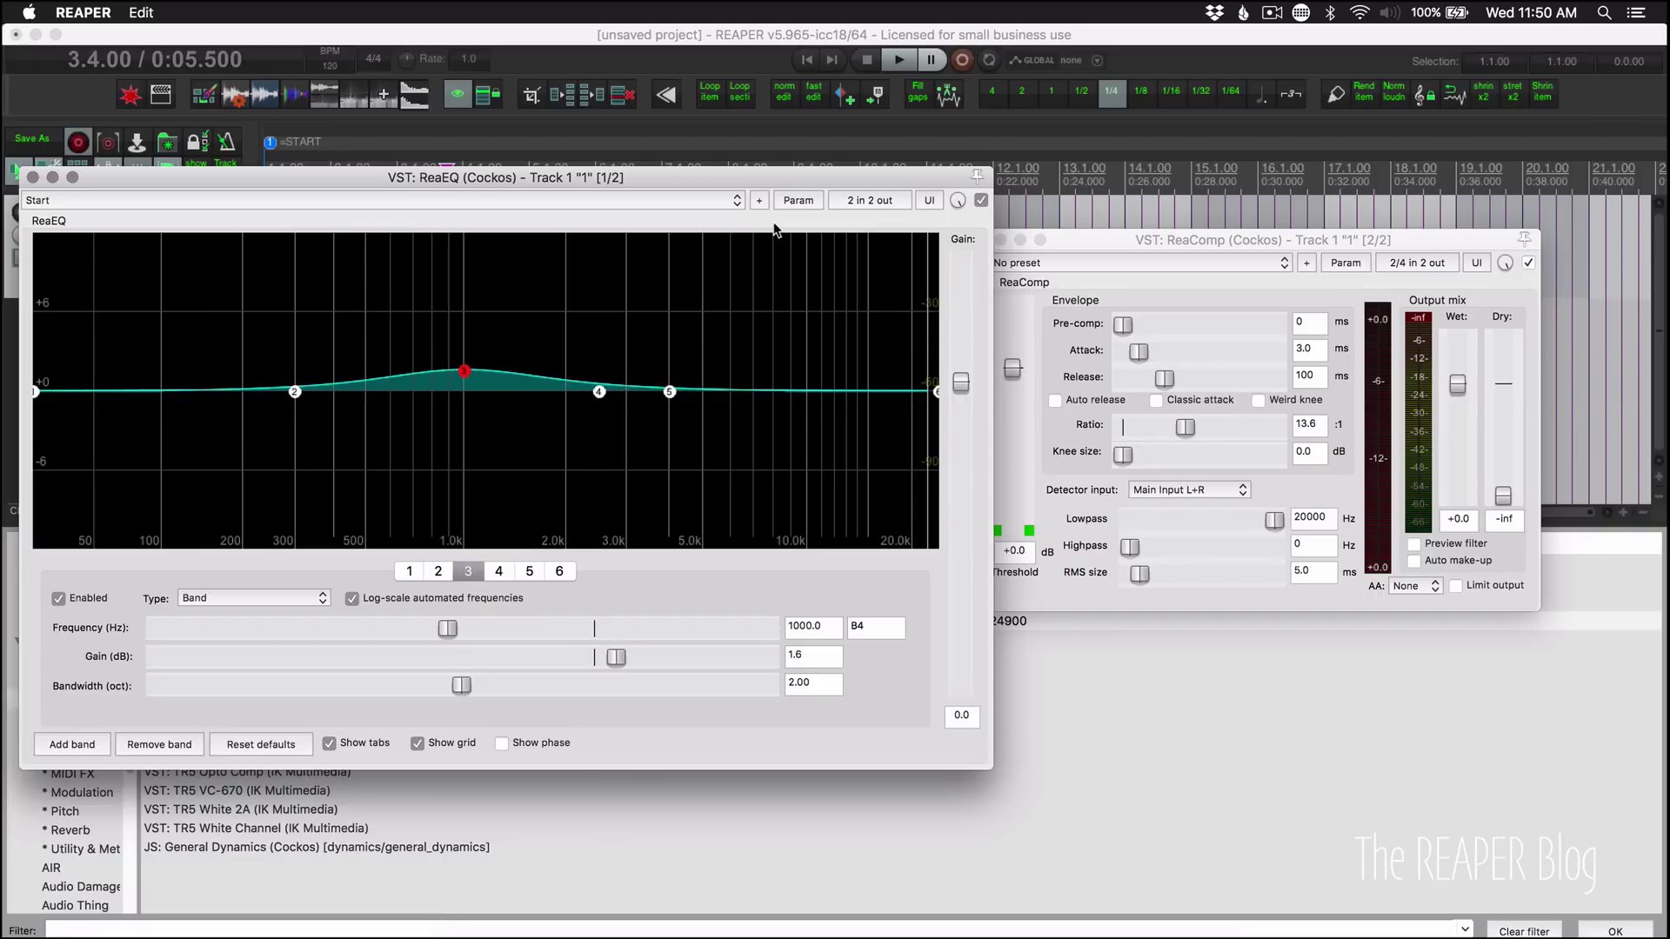
click(1235, 251)
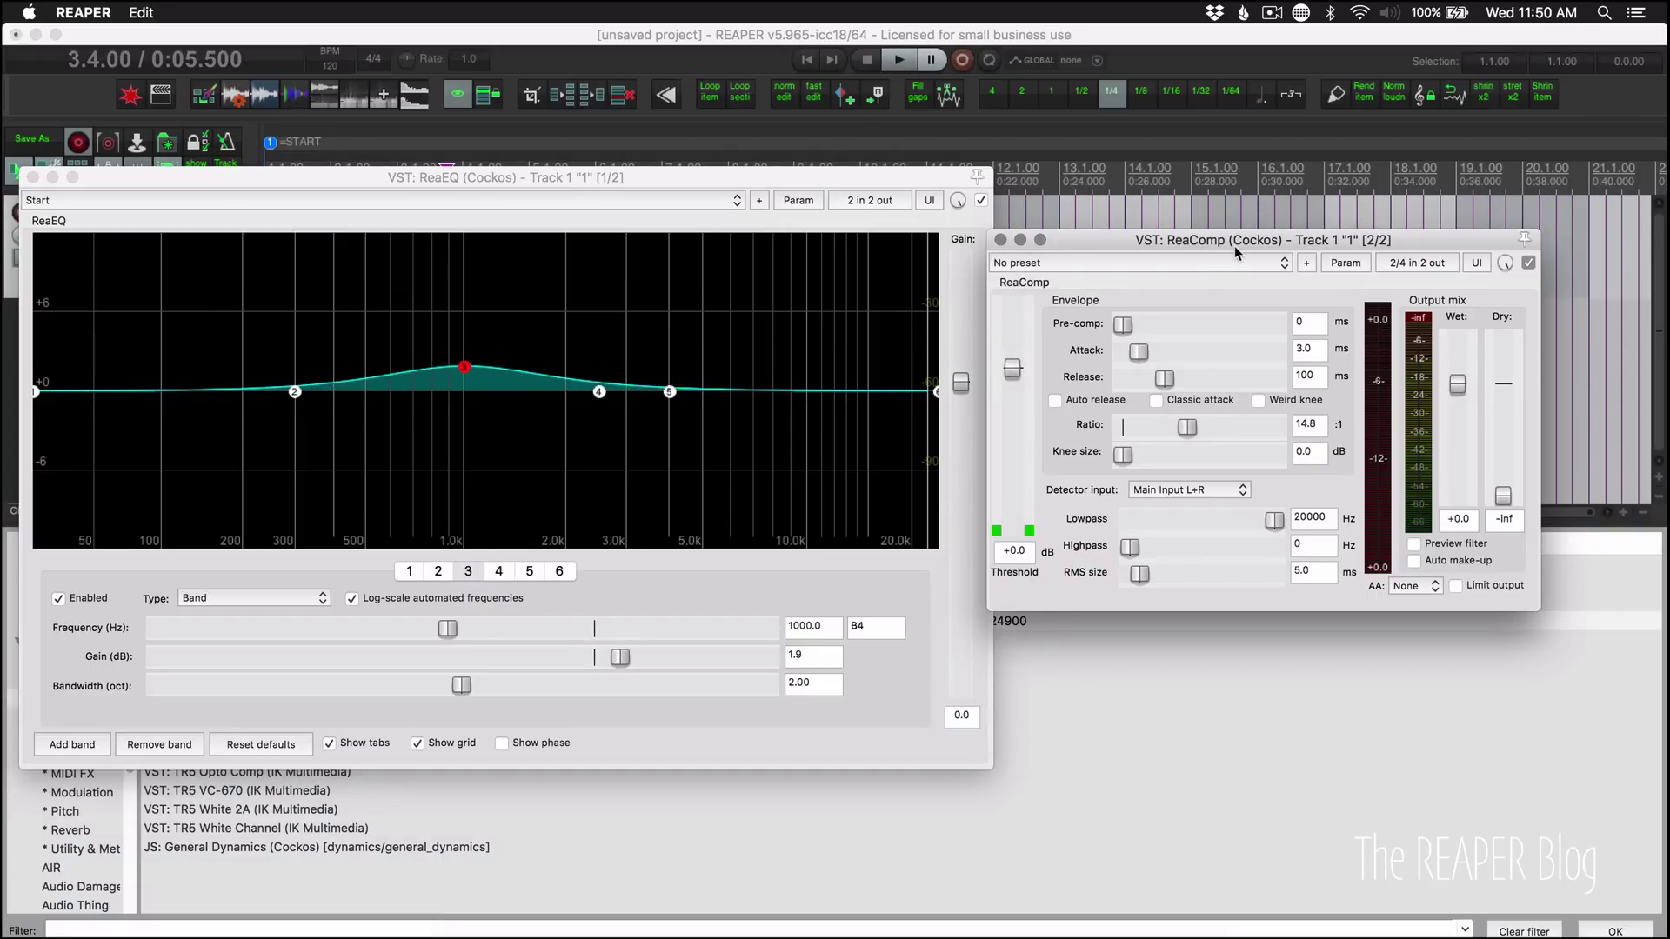
click(1043, 174)
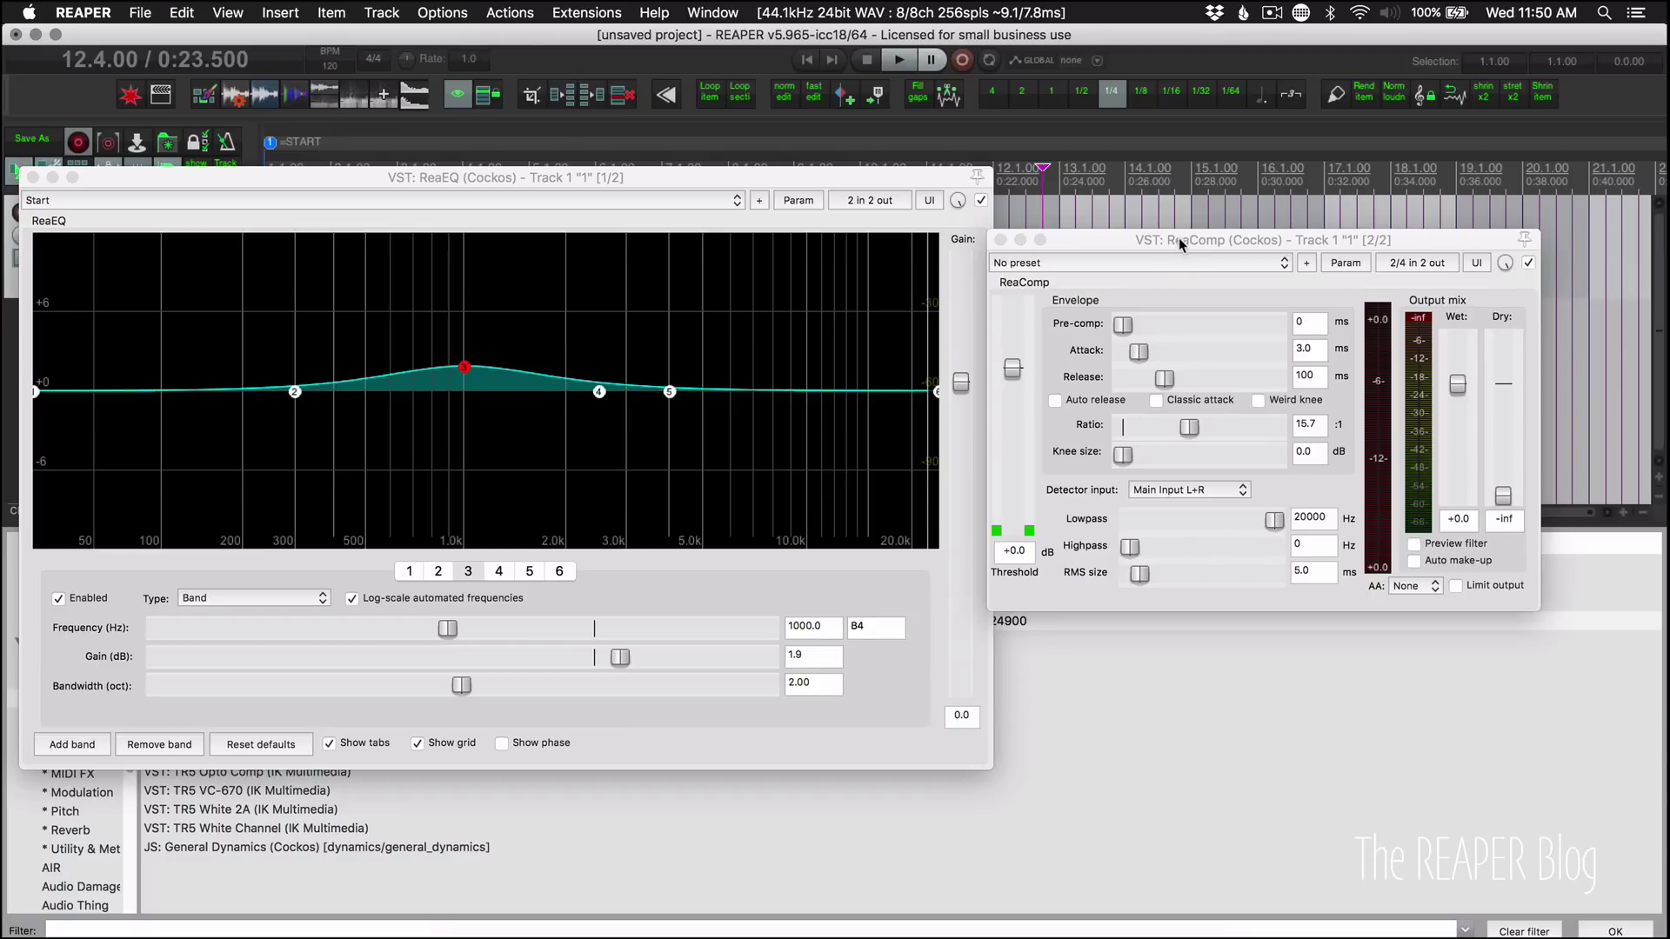
- Change the learned mappings to work whenever the effect window is visible
mouse_move(1177, 236)
mouse_down()
mouse_move(1148, 239)
mouse_move(1187, 240)
mouse_up()
click(1351, 261)
click(1339, 373)
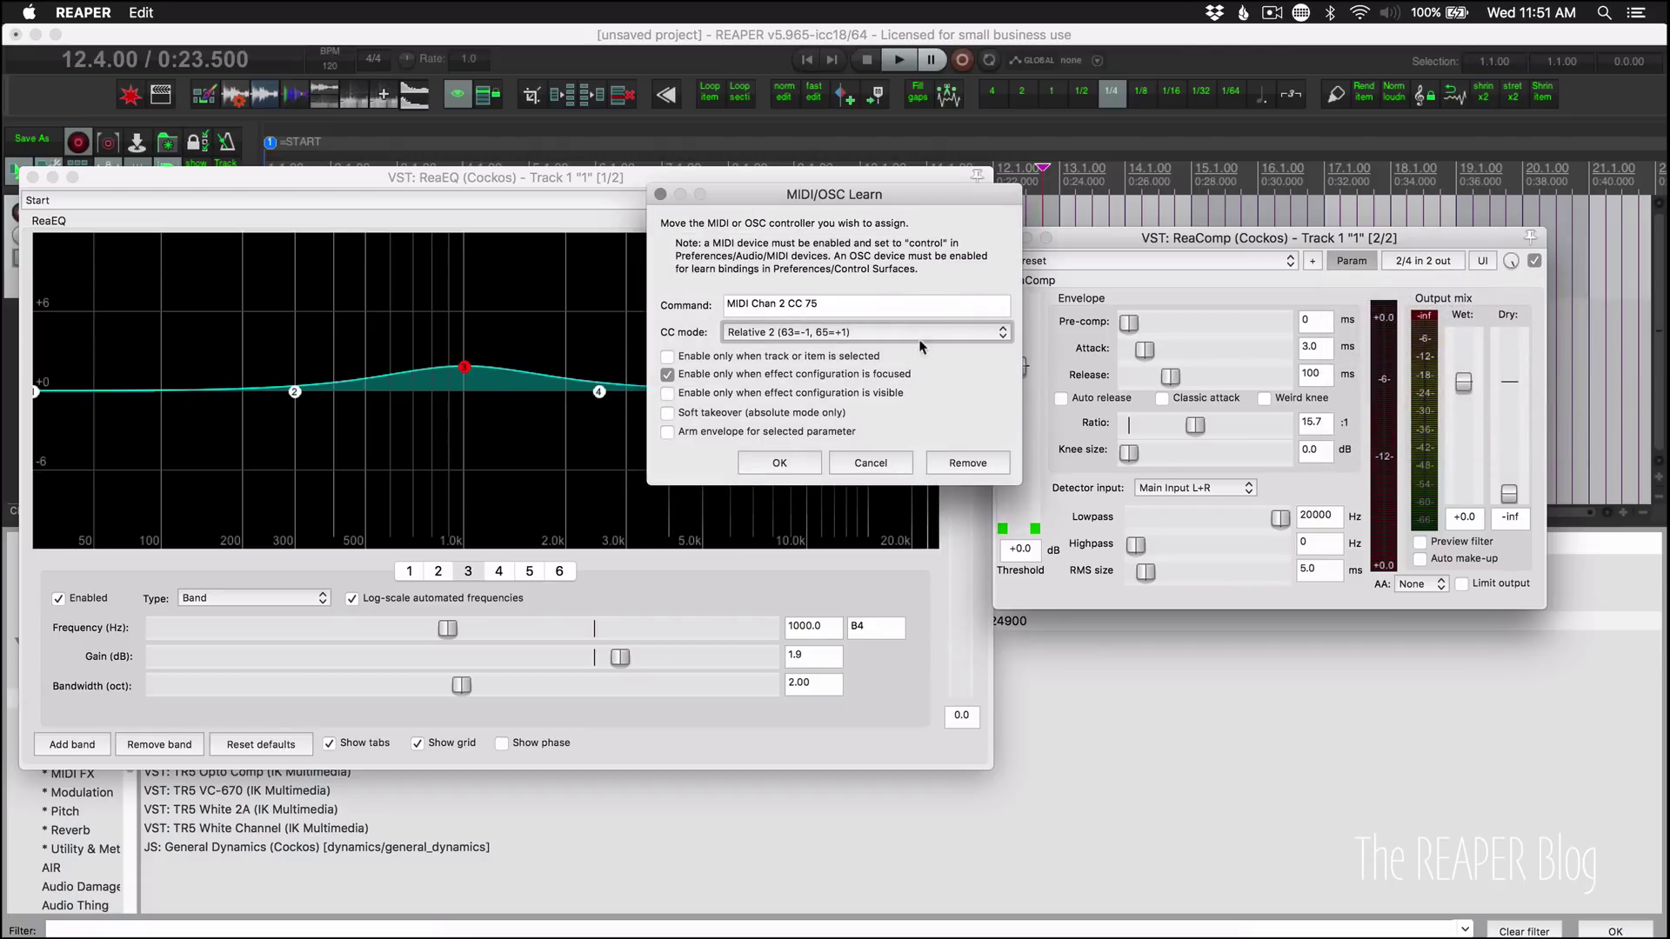
click(868, 394)
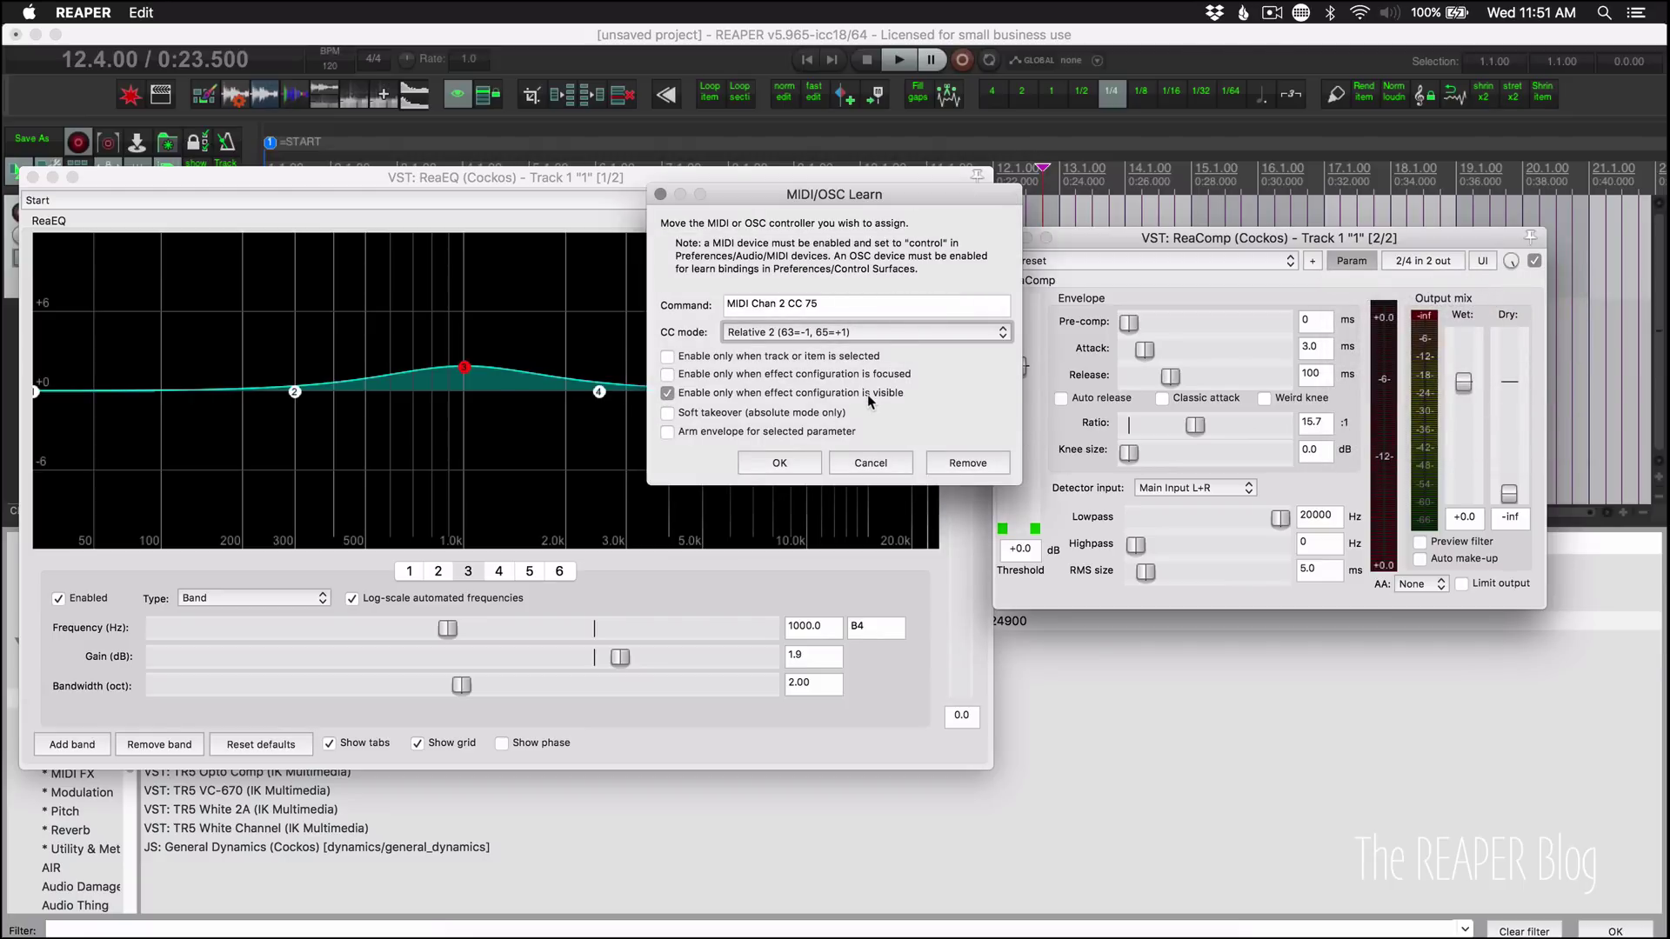
click(790, 472)
click(799, 200)
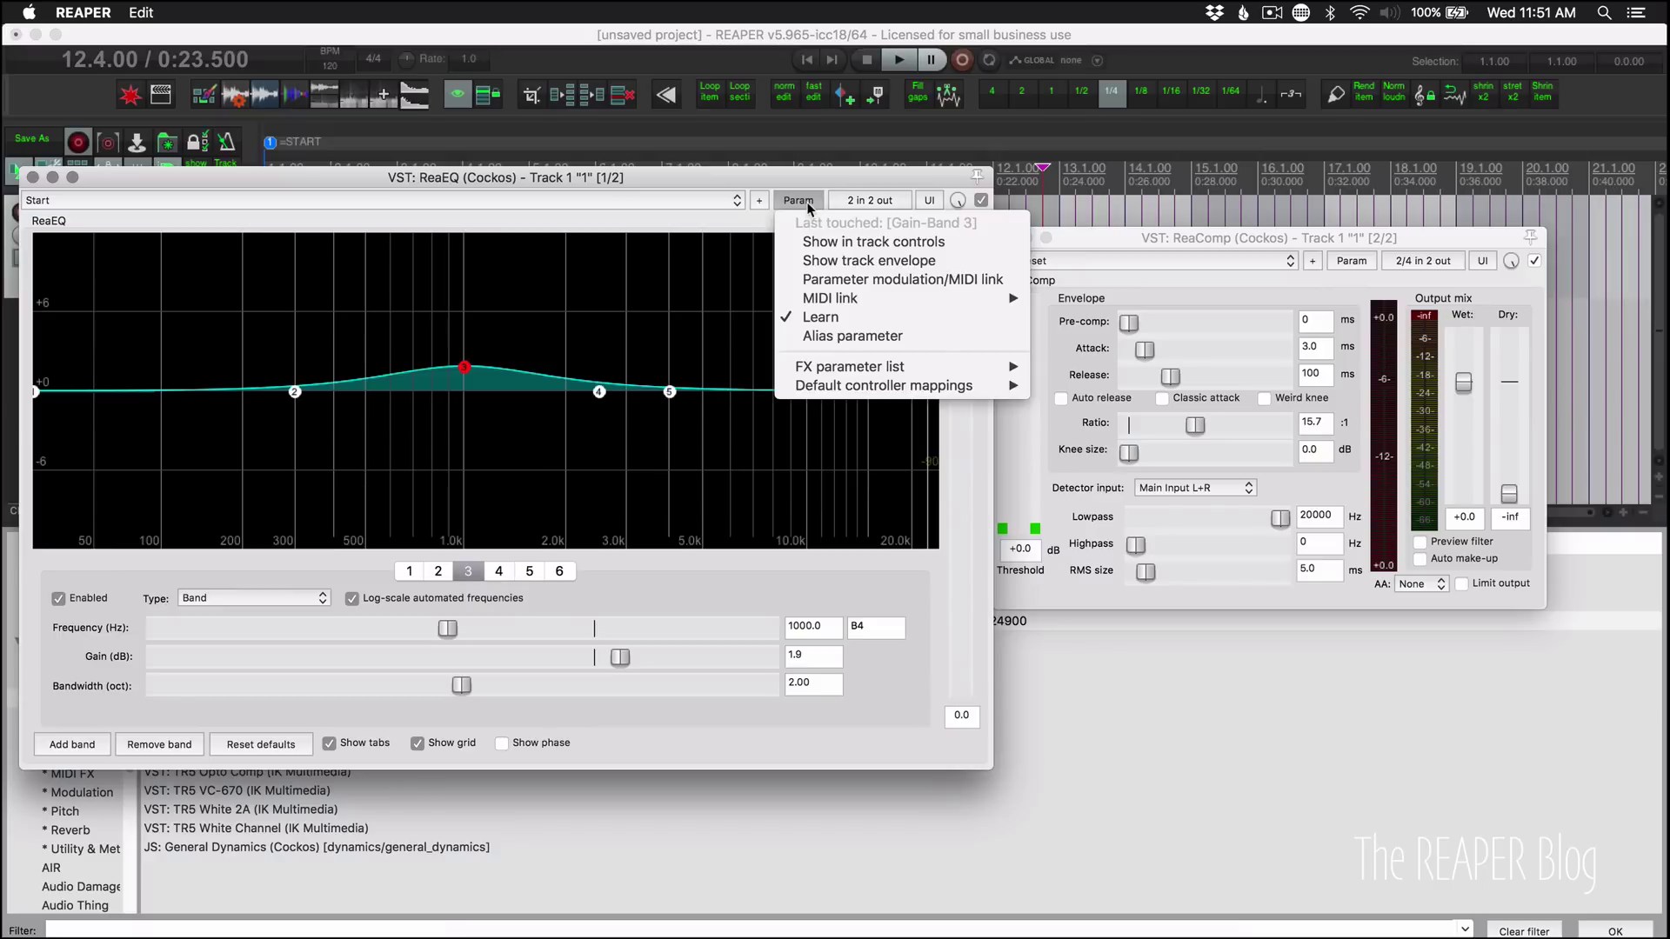
mouse_move(826, 315)
click(668, 365)
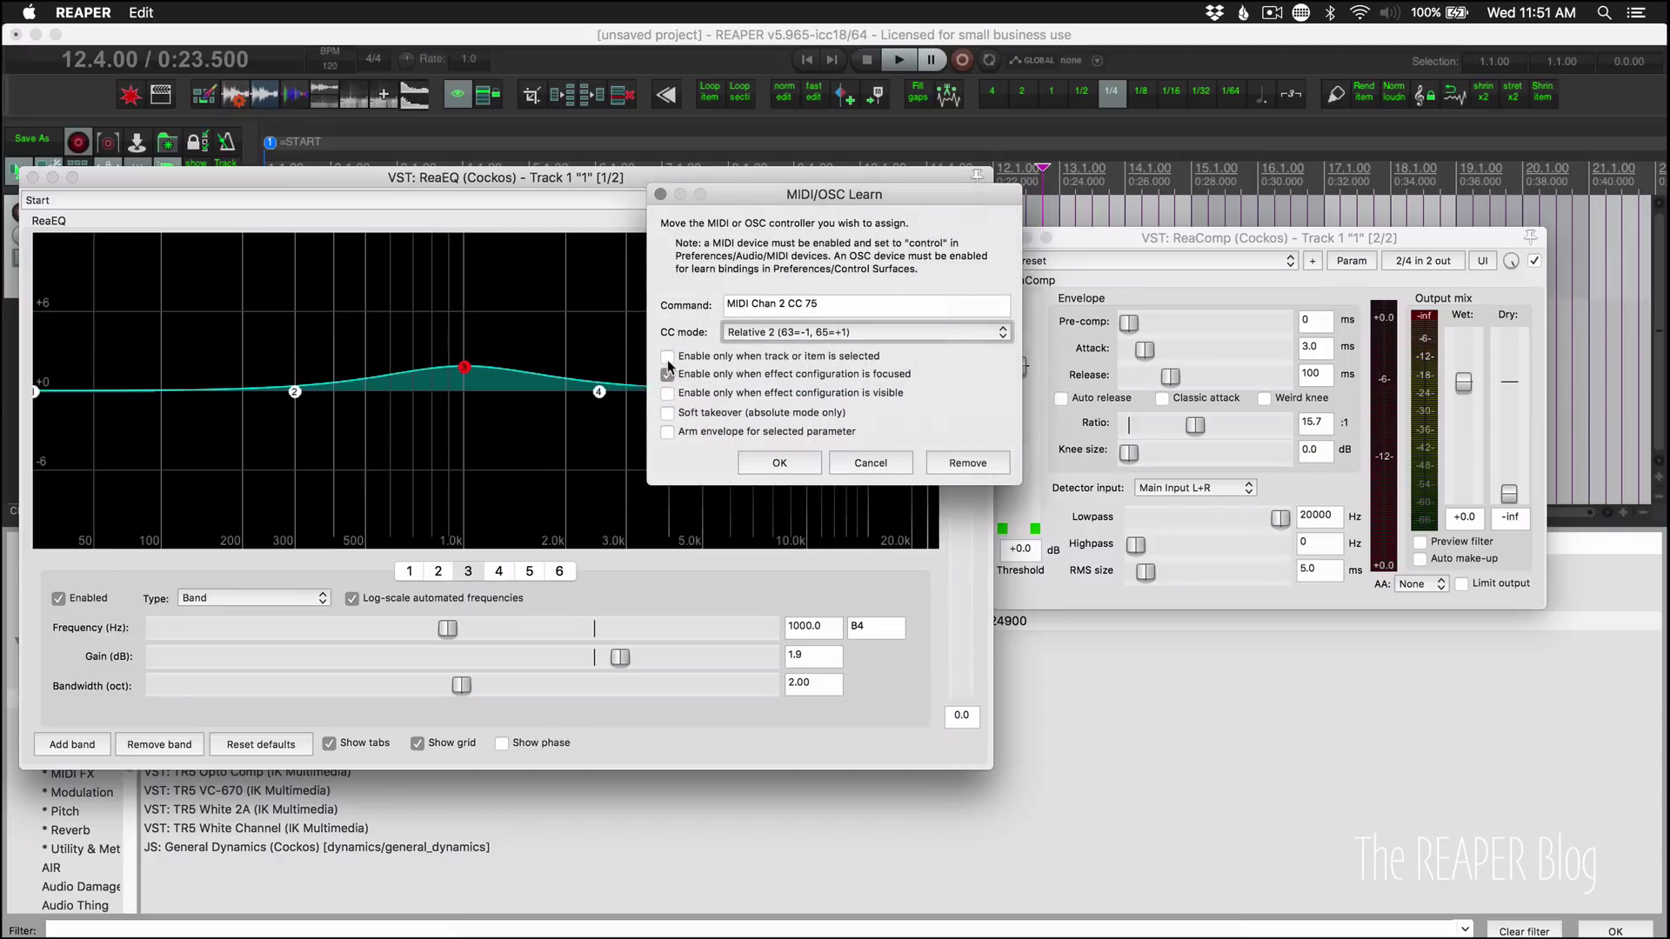
click(746, 393)
click(791, 466)
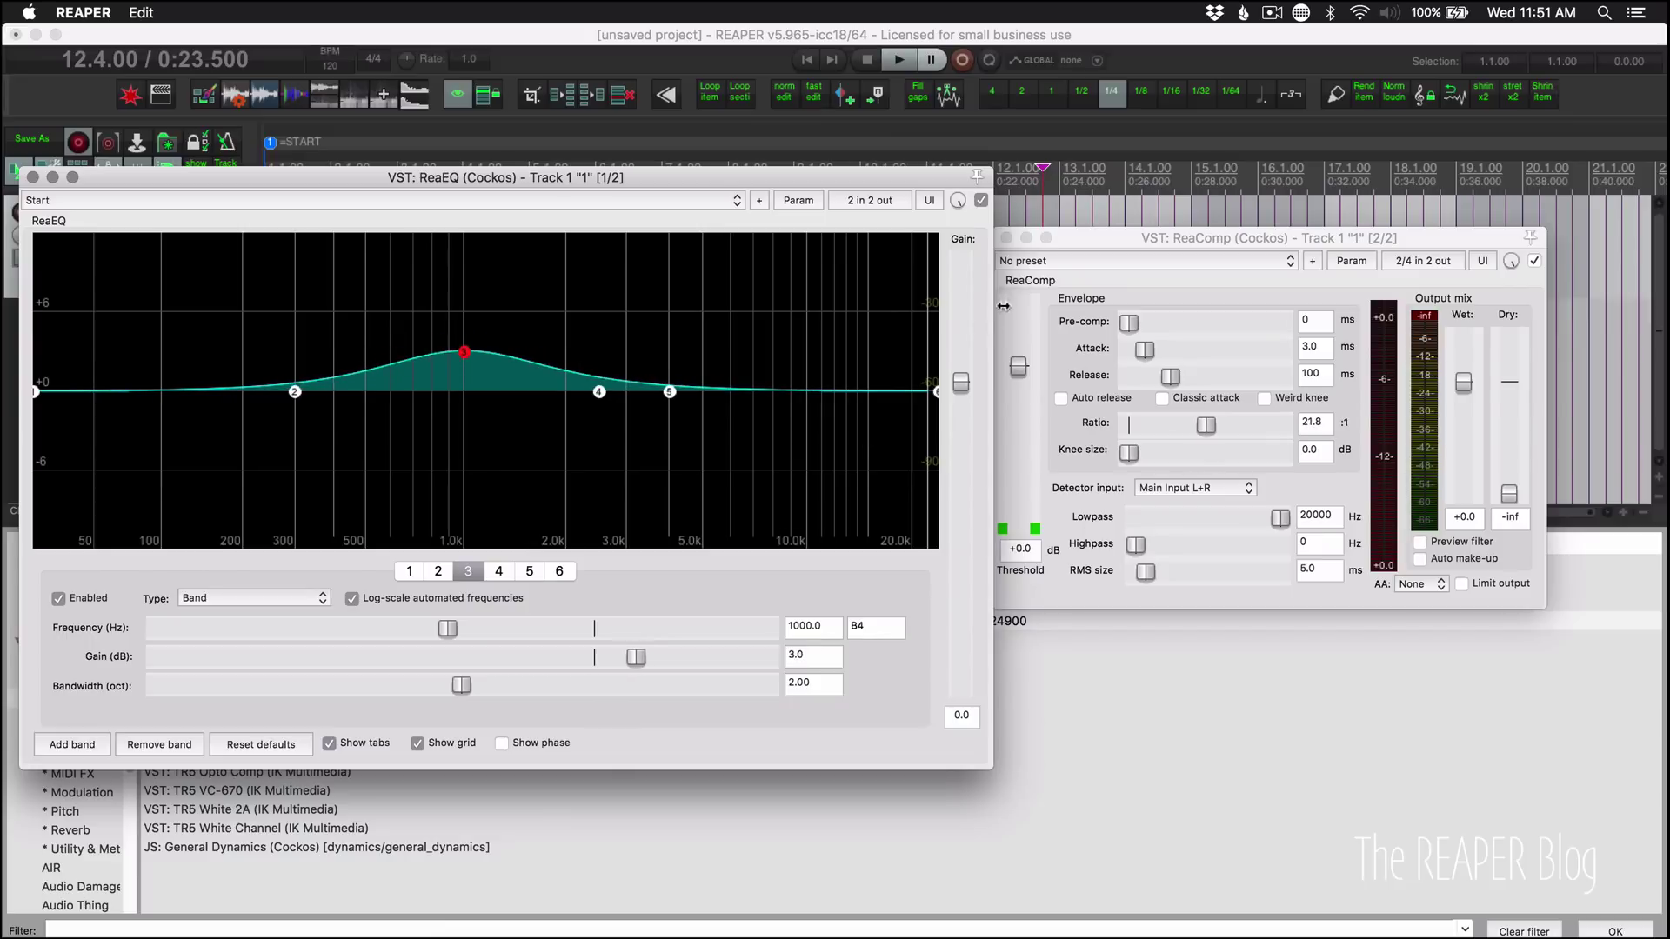
- Close ReaComp, move ReaEQ aside, and make a time selection from bar 4.4 to 8.3
click(1006, 238)
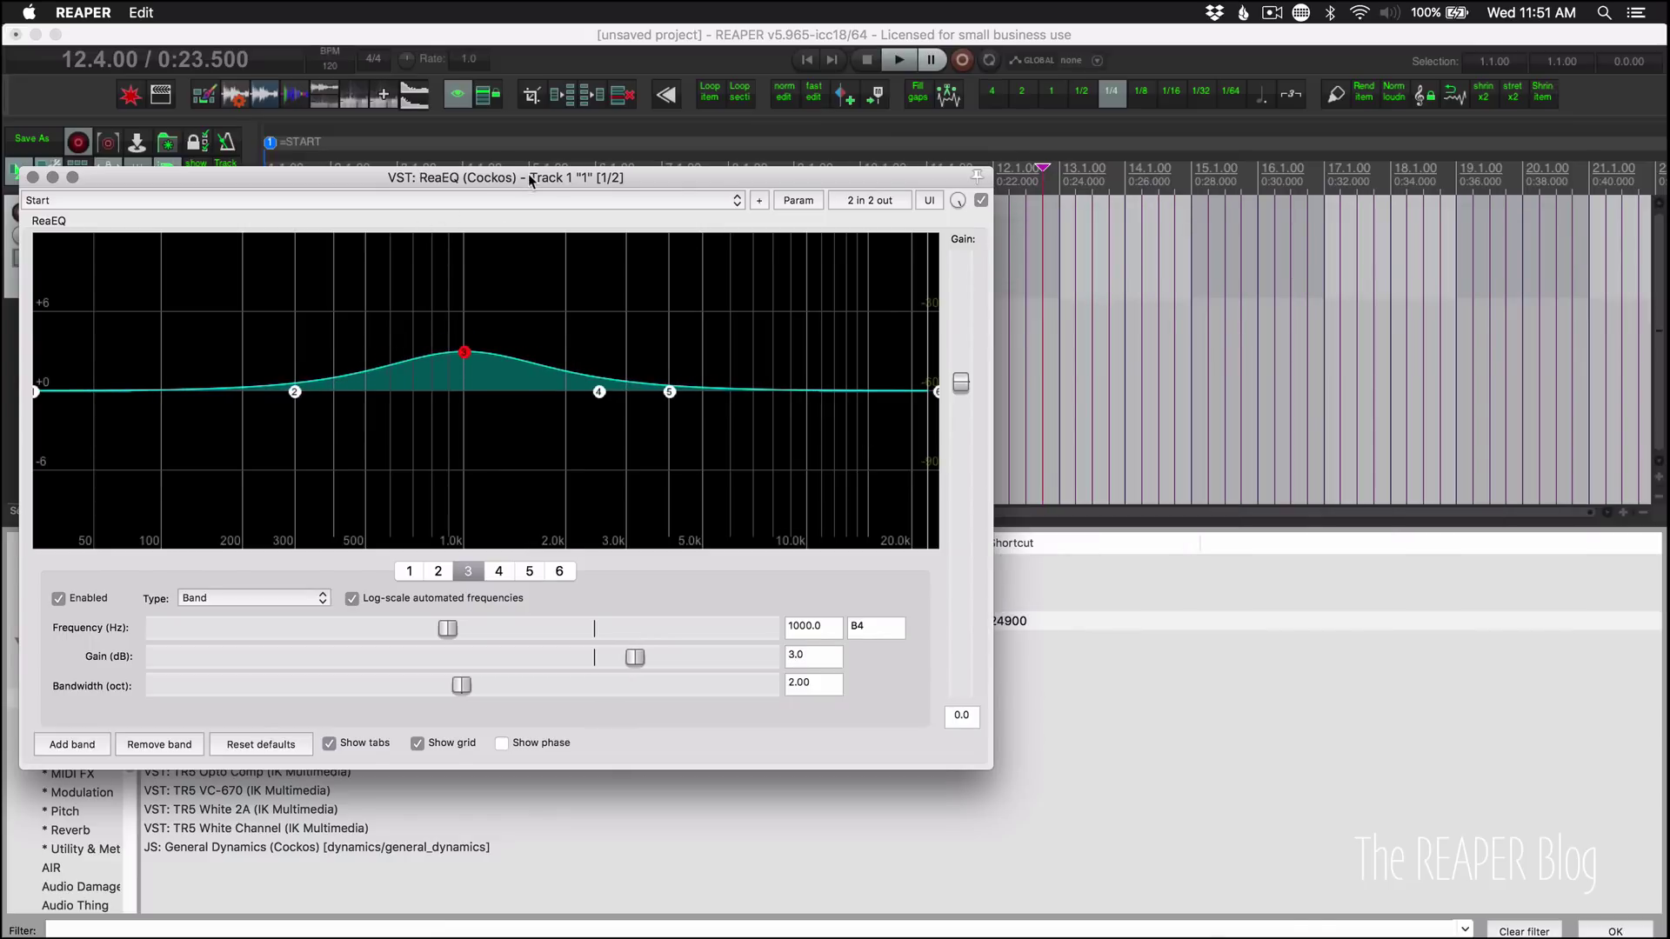
drag(528, 177, 817, 354)
drag(513, 261, 785, 252)
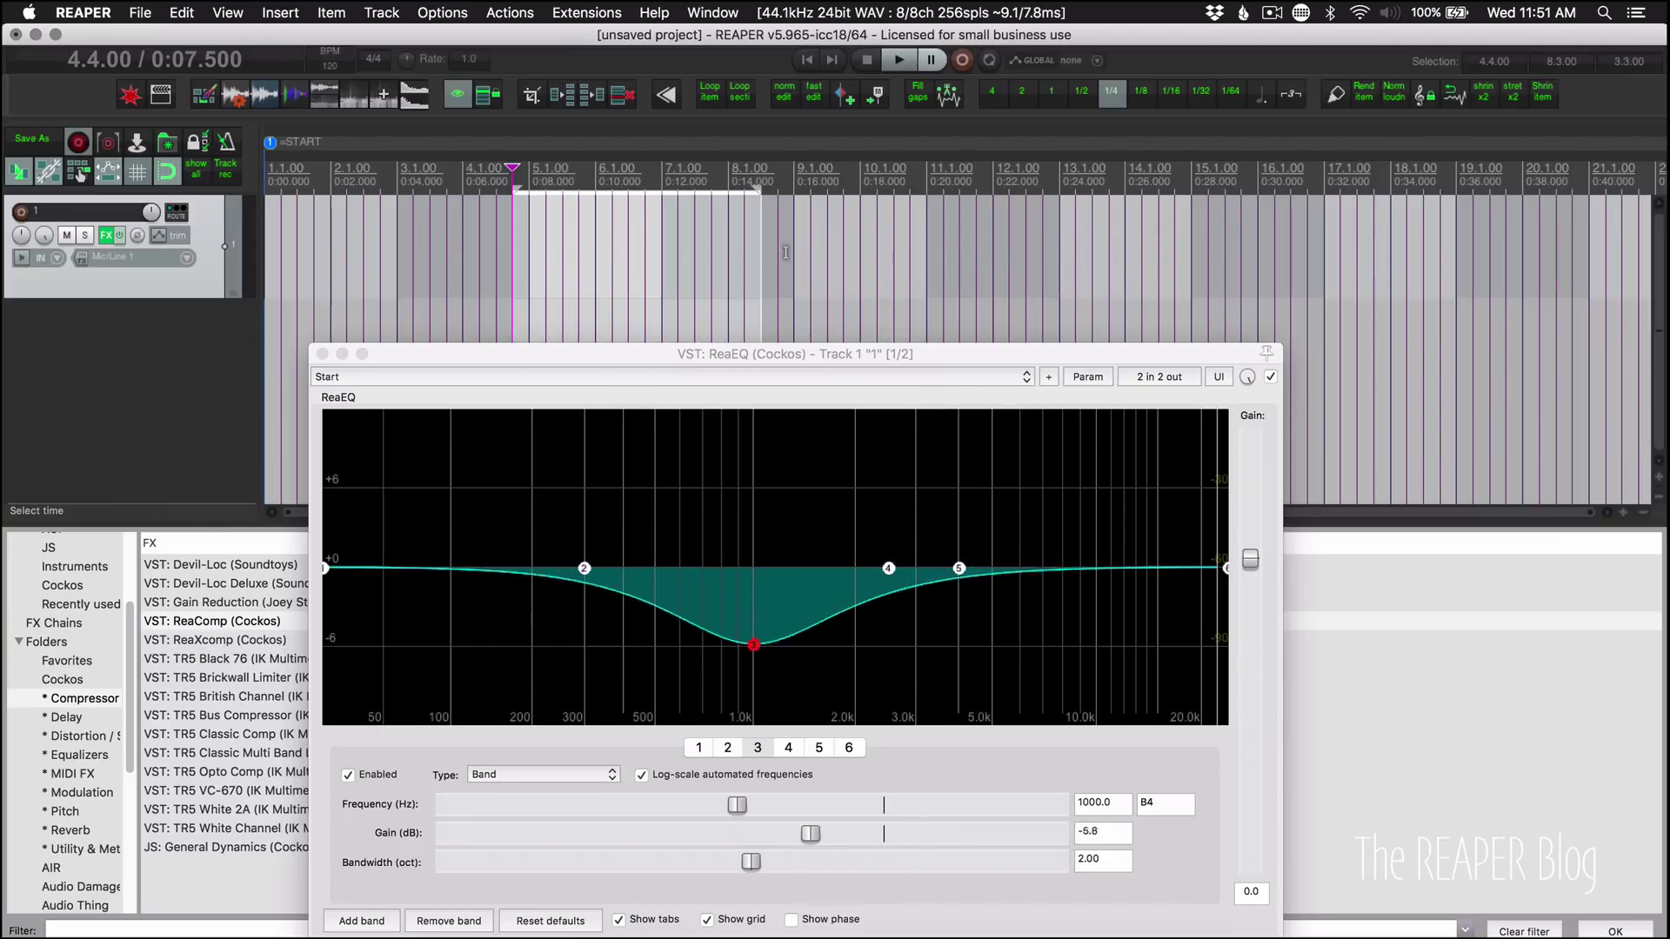
- Close the ReaEQ window and bring up track 1's FX chain
click(322, 354)
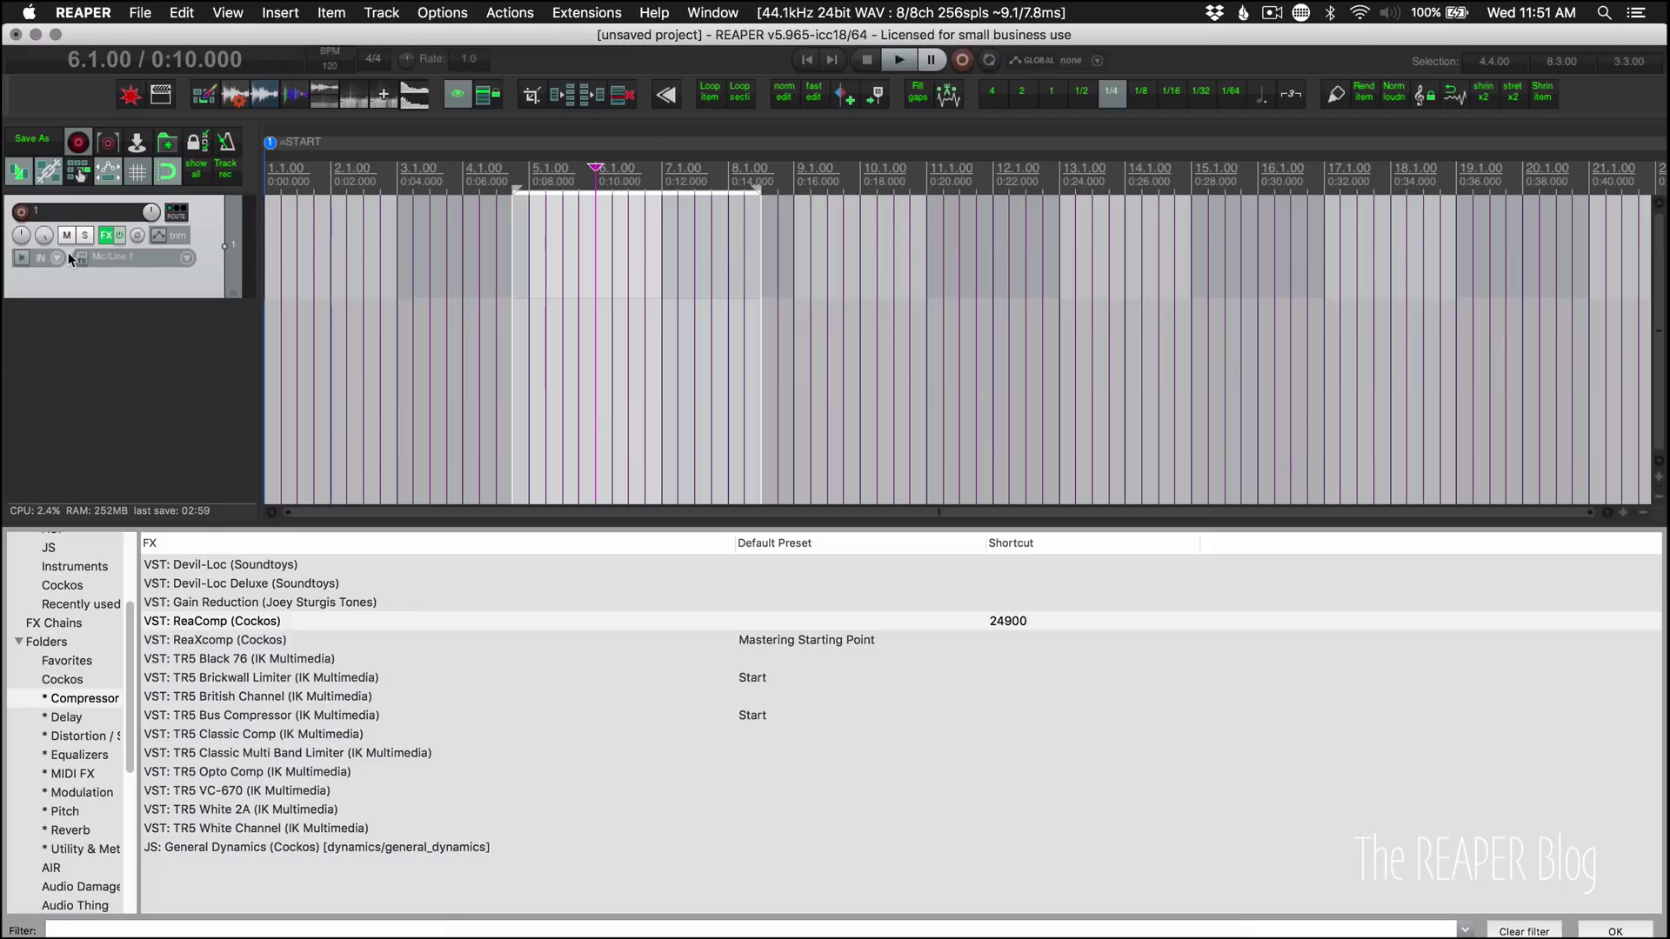
click(106, 237)
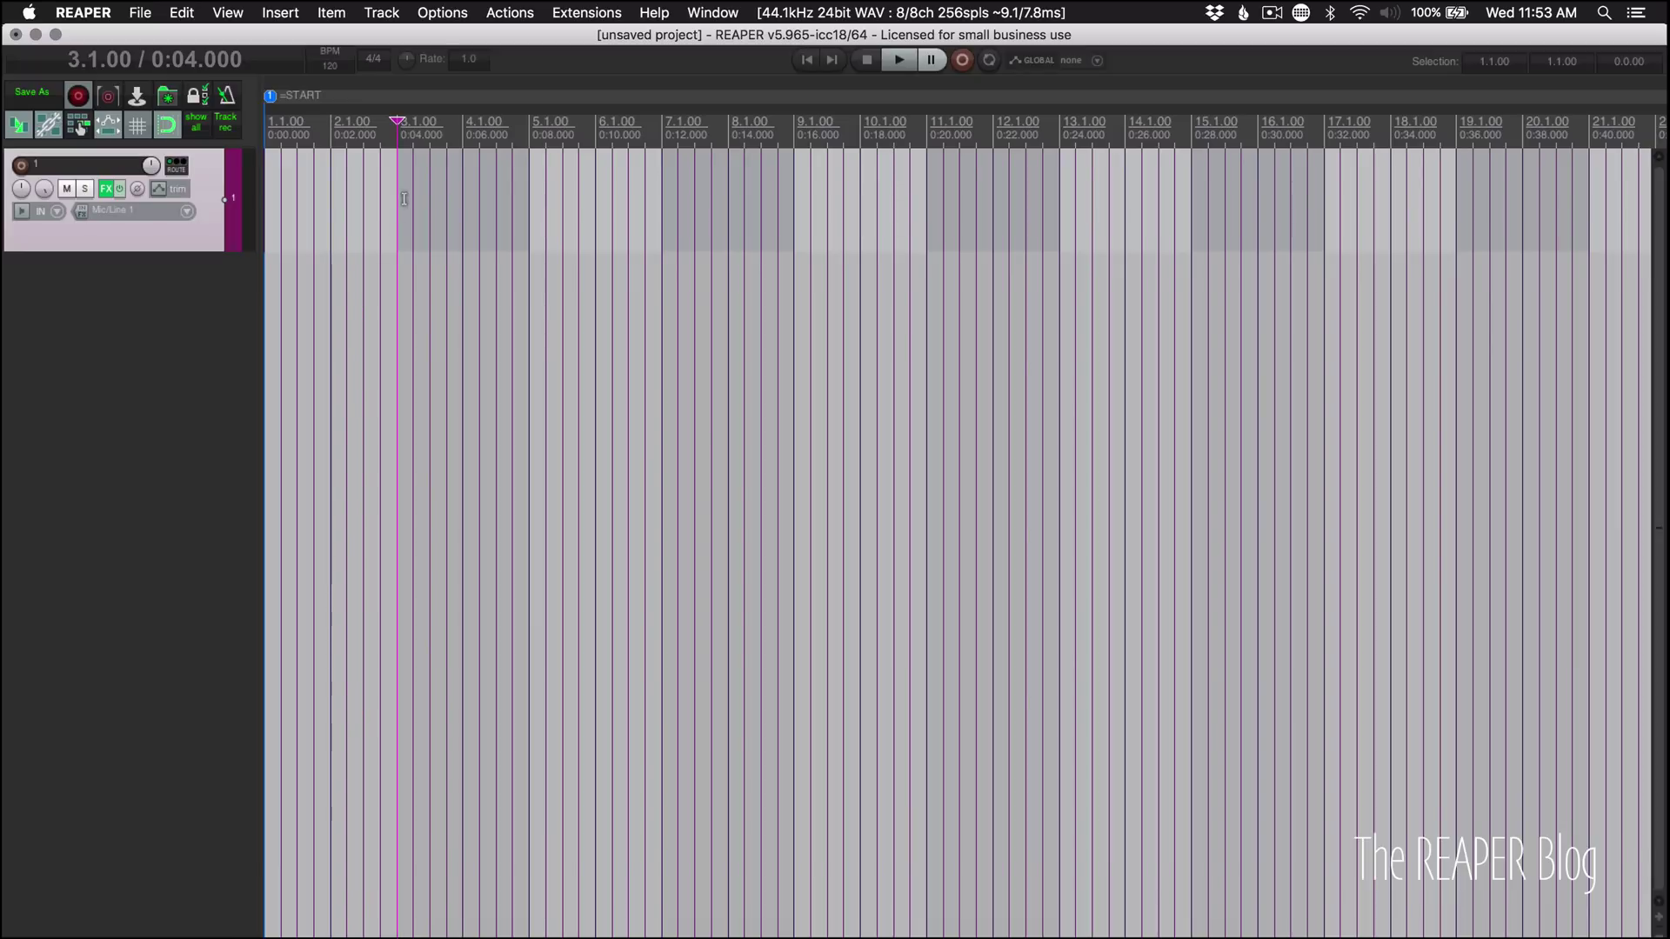
- Draw a MIDI item from bar 3 to bar 5 on track 1 and open it in the MIDI editor
drag(402, 196, 478, 202)
drag(712, 202, 529, 201)
click(441, 224)
double_click(441, 224)
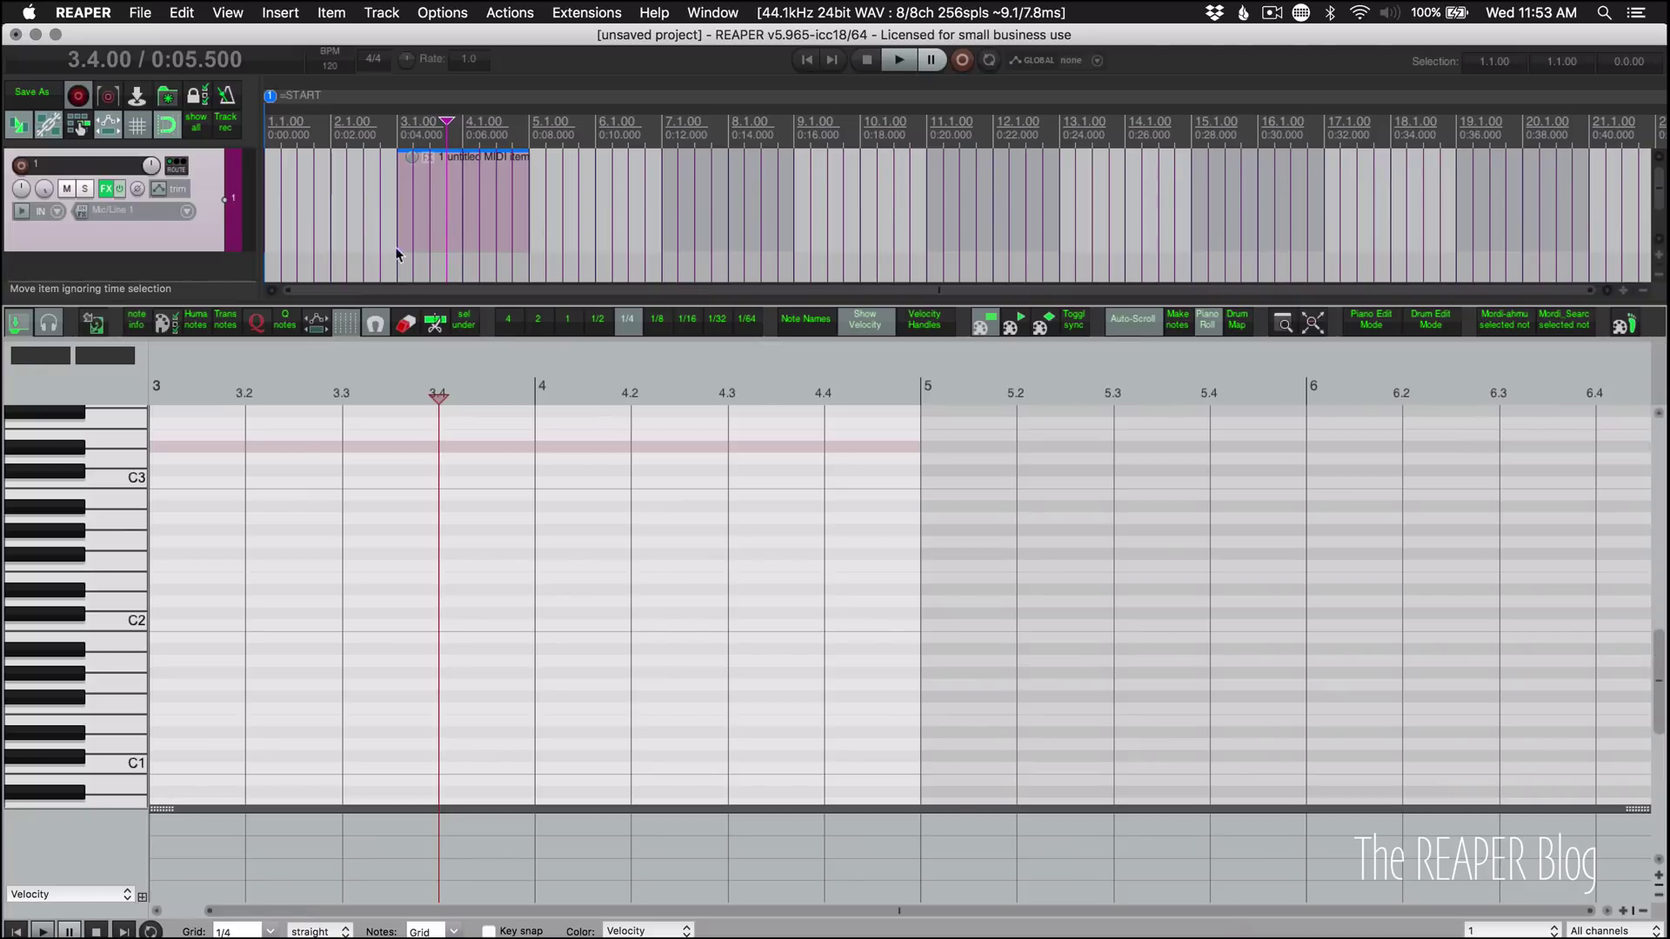
- Insert an eight-note 6-chord arpeggio at bar 3 in the piano roll
click(175, 602)
right_click(175, 602)
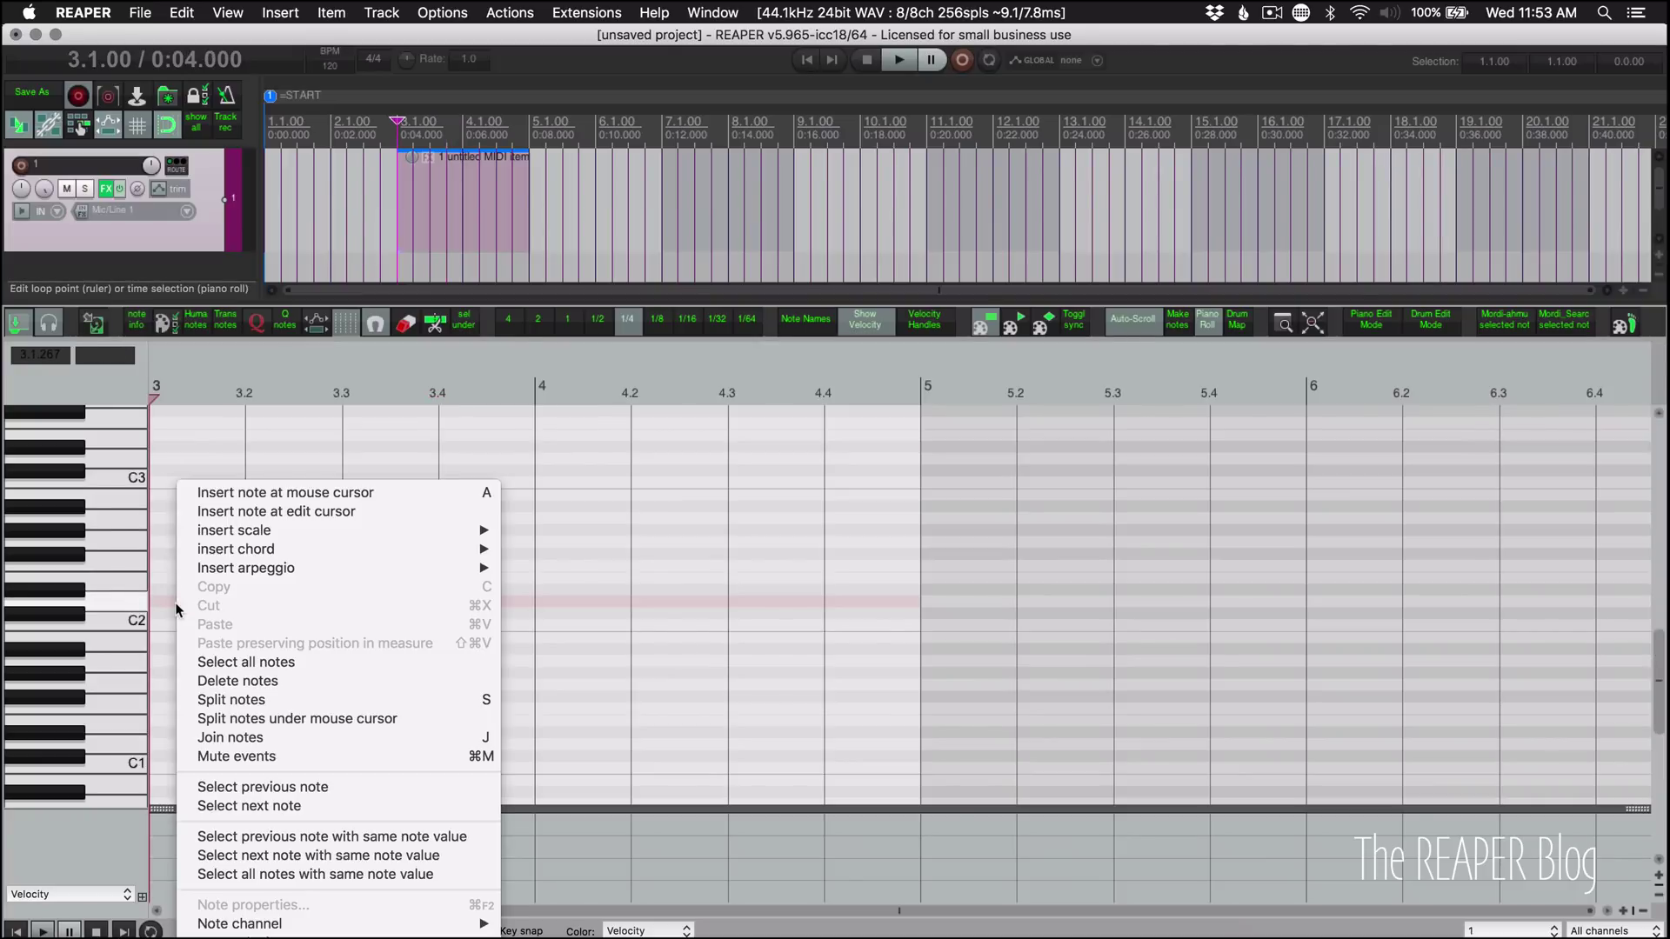
mouse_move(306, 570)
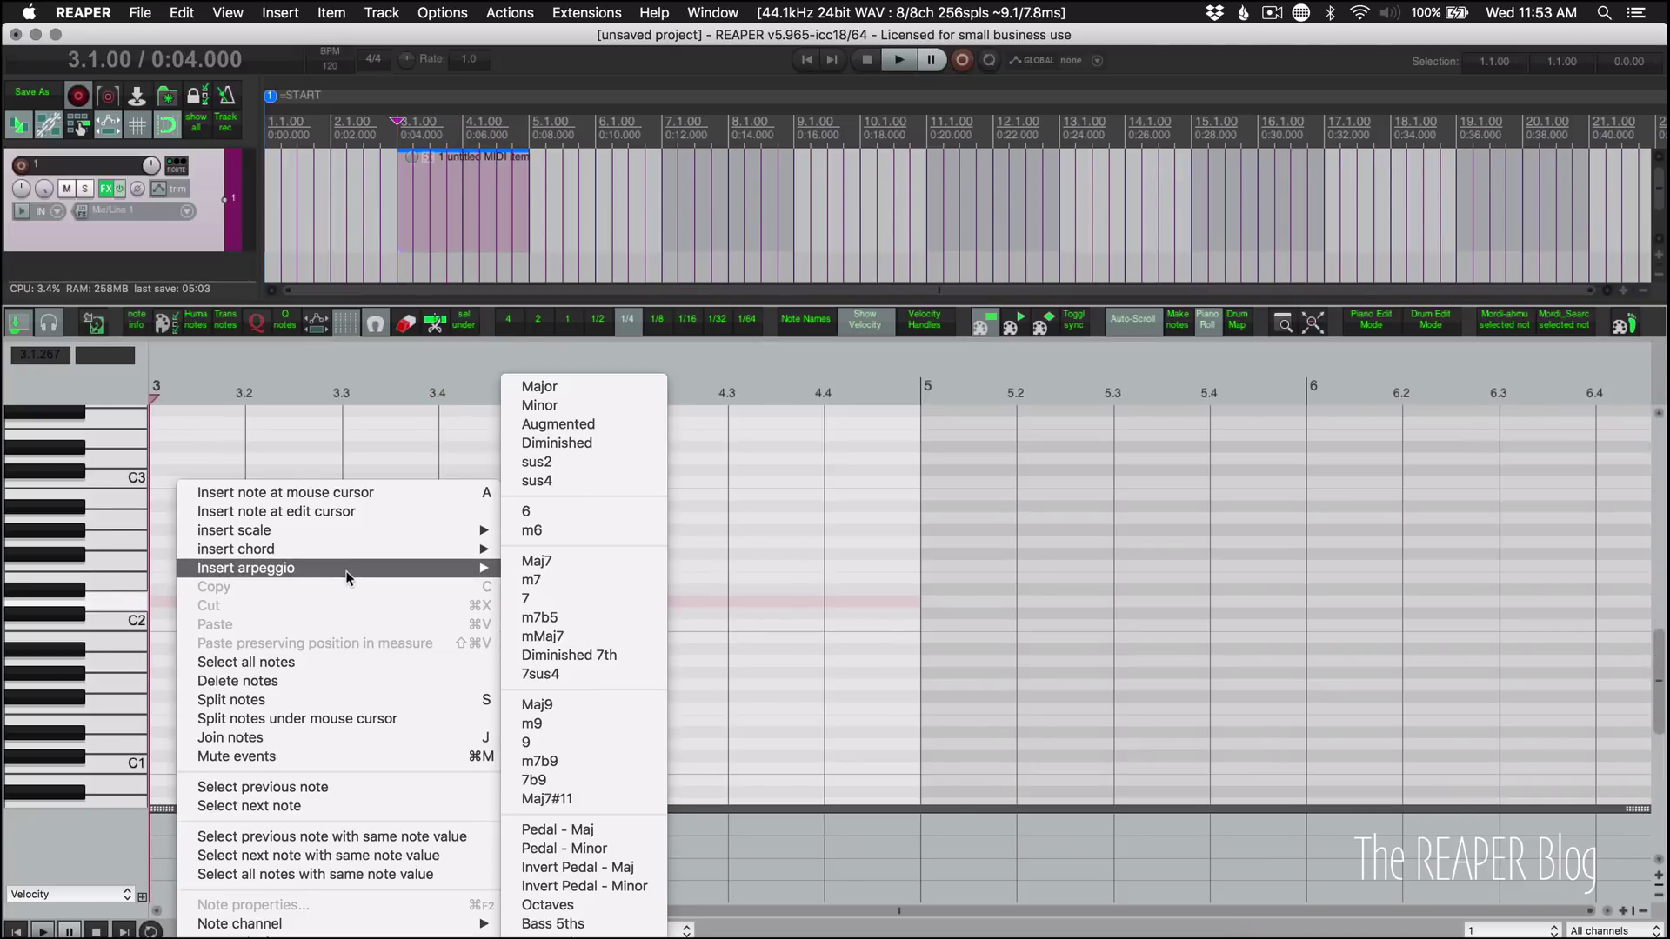
click(548, 511)
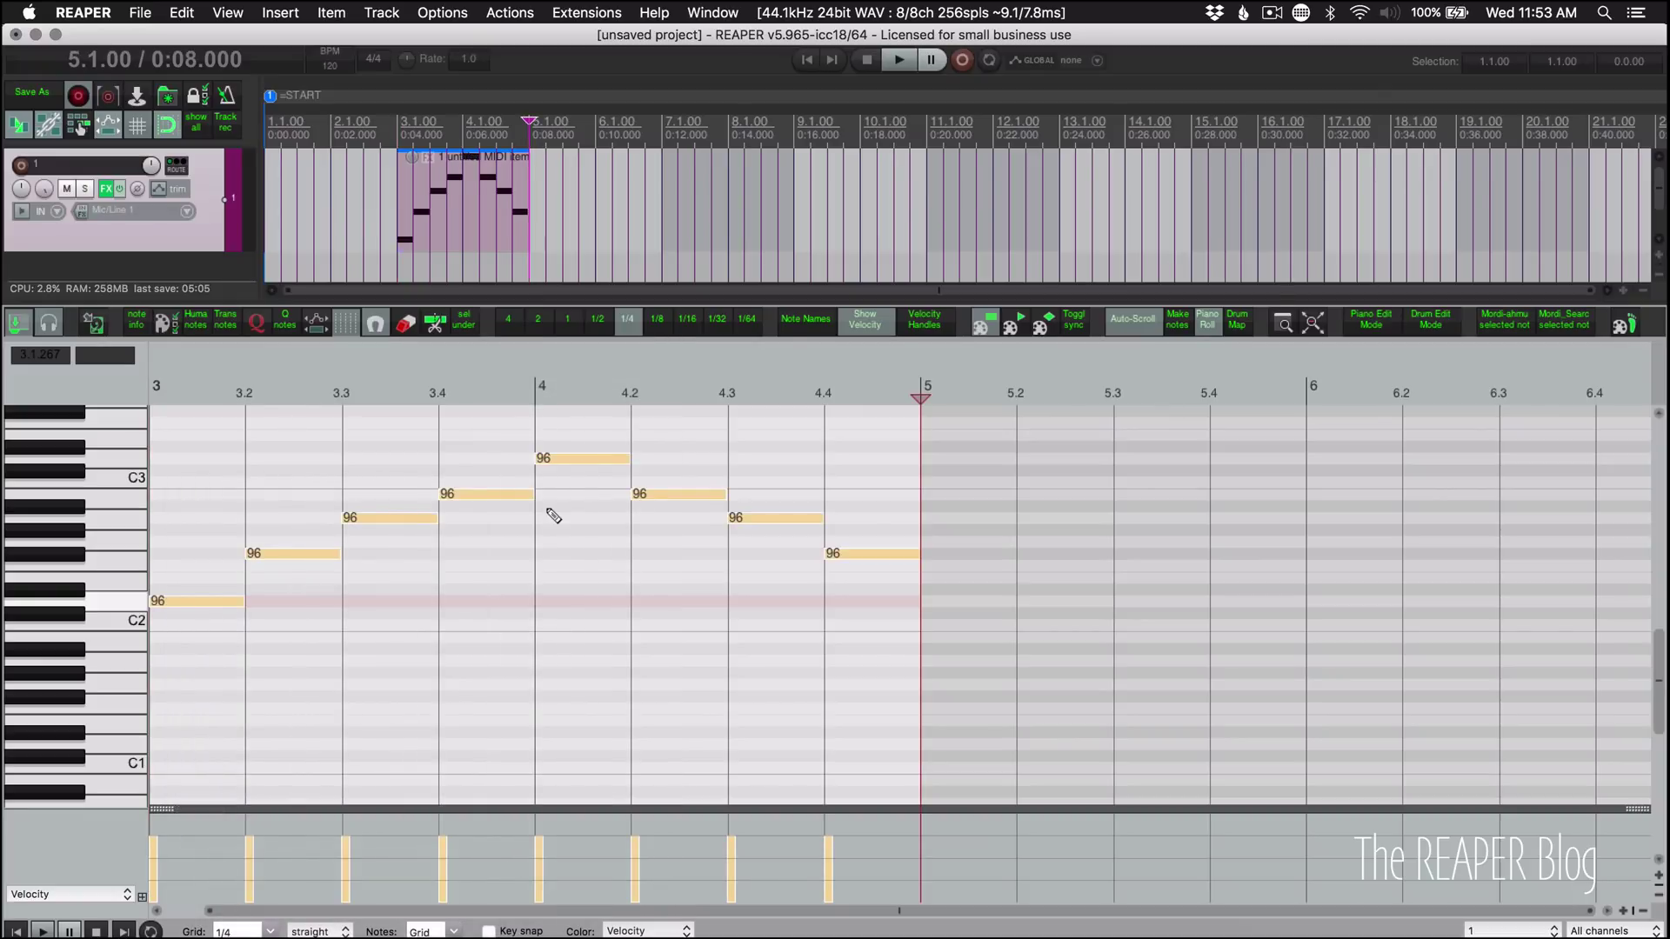
click(432, 626)
scroll(435, 629, down, 1)
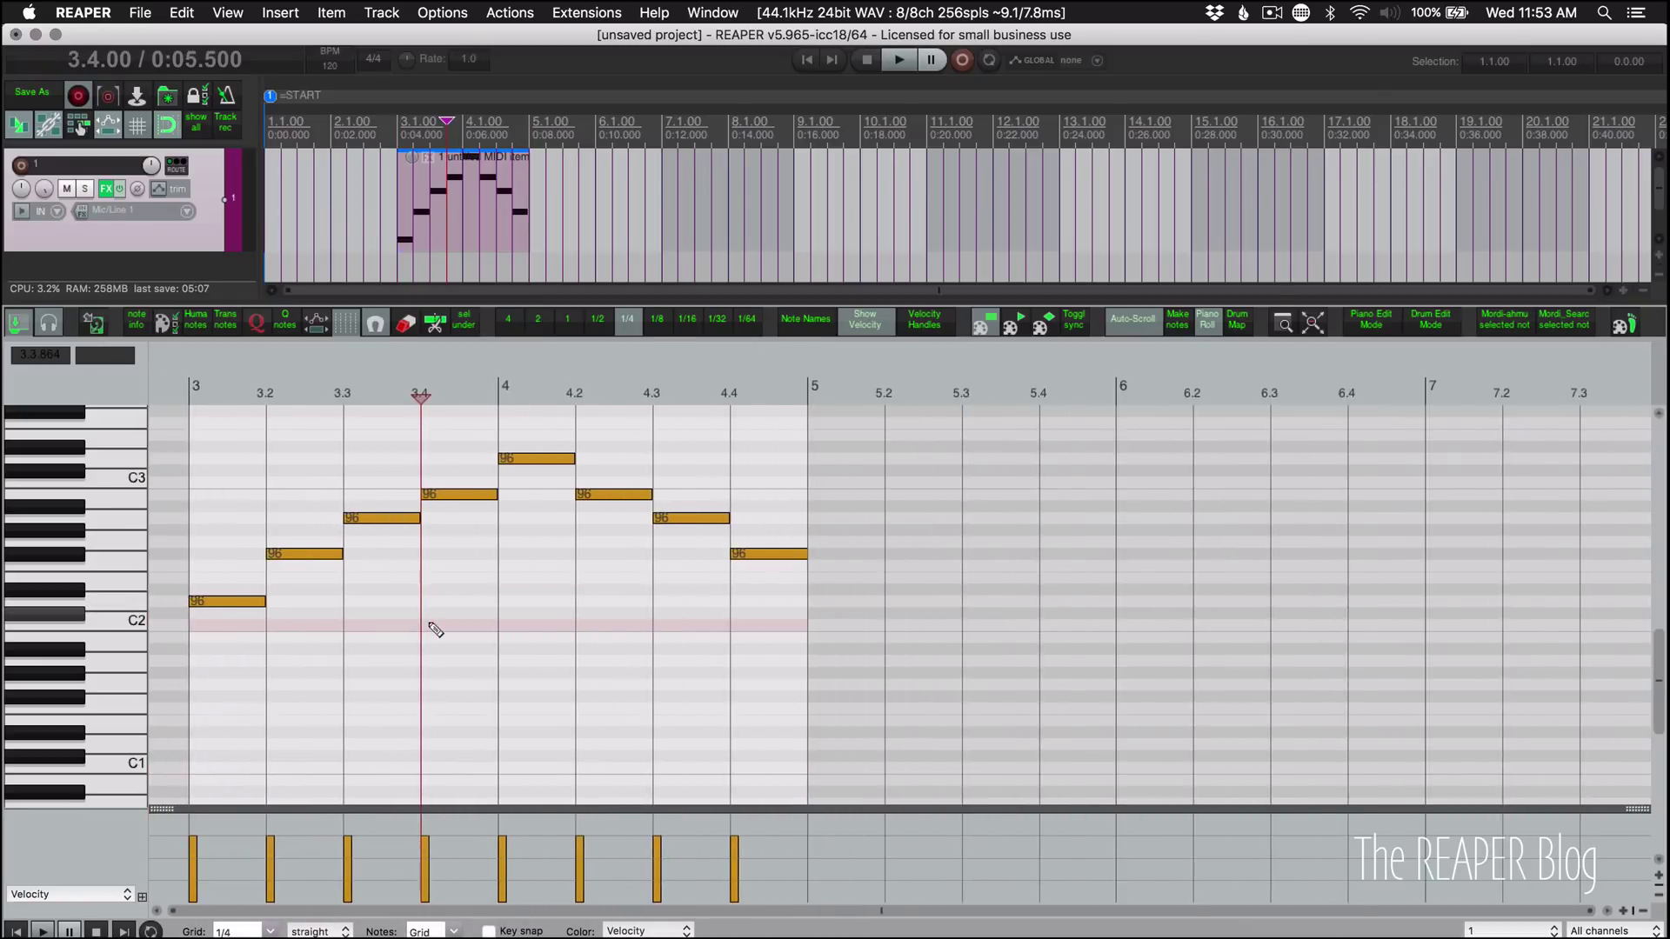
scroll(435, 629, down, 1)
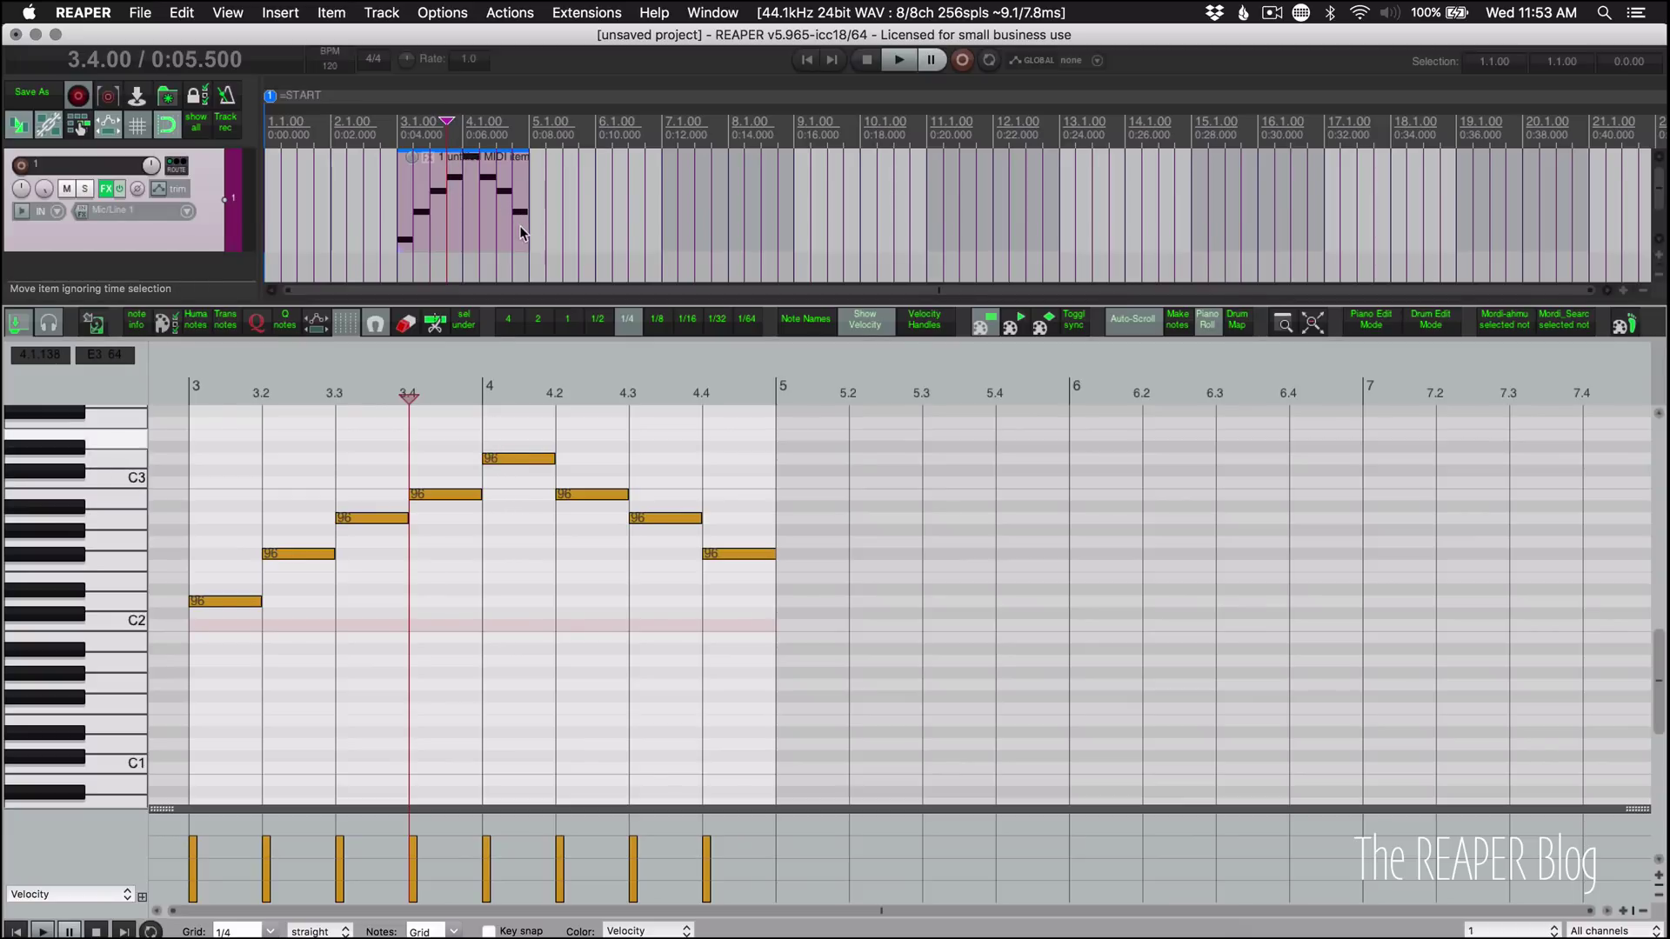
- Trim the first MIDI item to end at bar 4, leaving four rising notes
drag(522, 230, 460, 222)
click(285, 524)
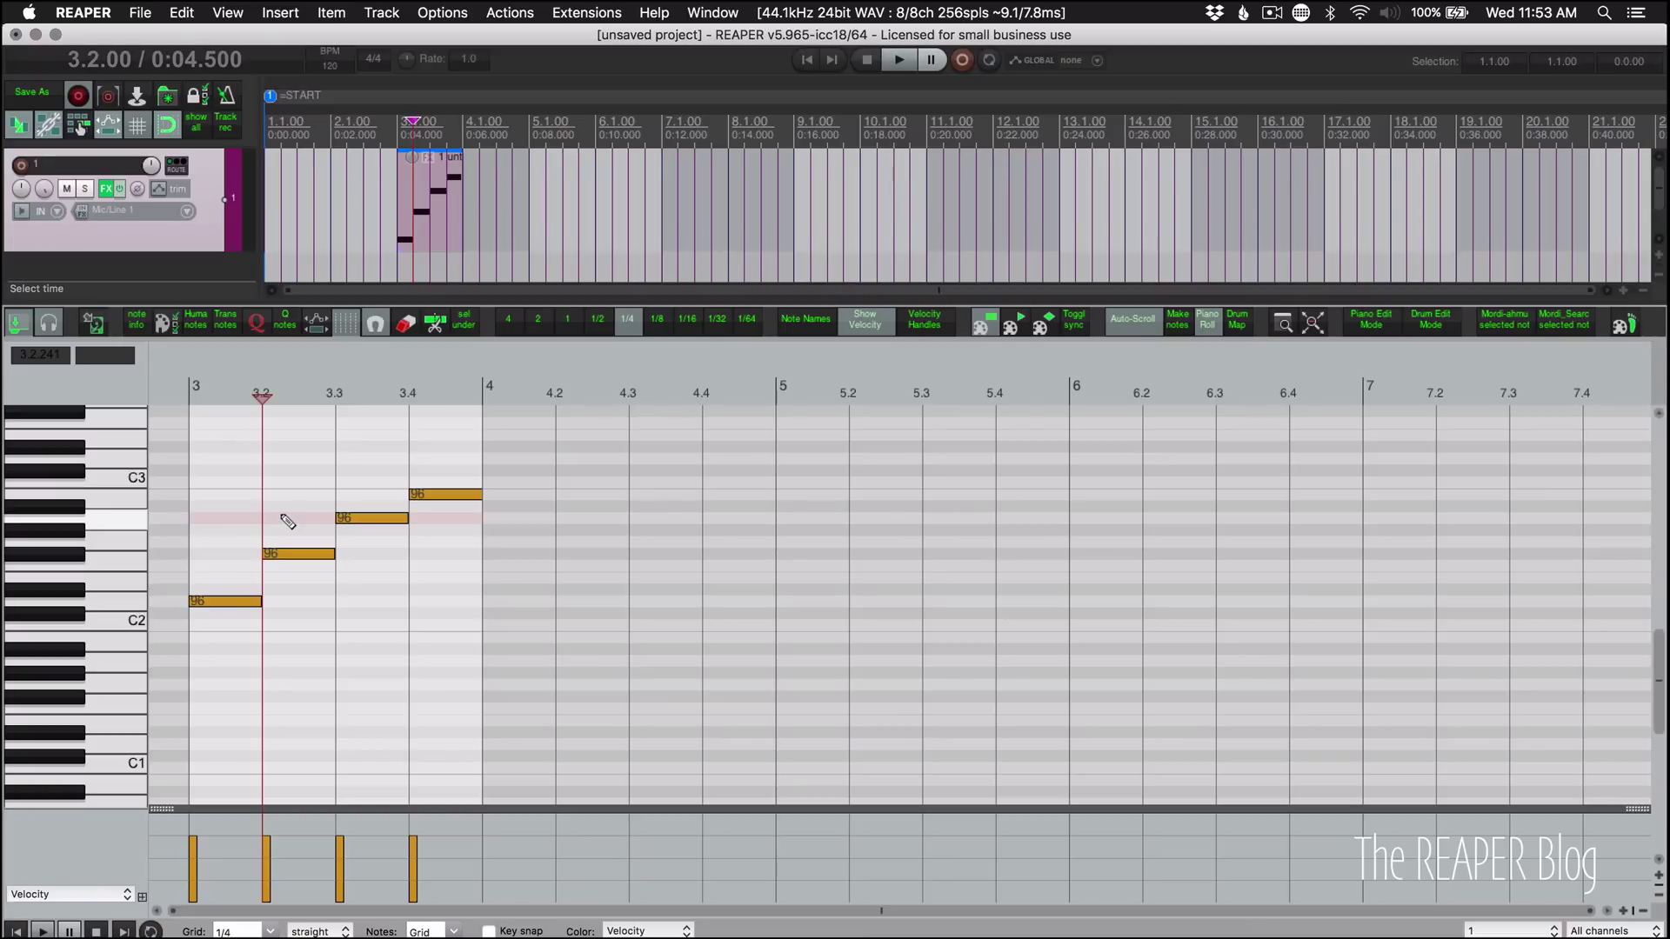
click(286, 522)
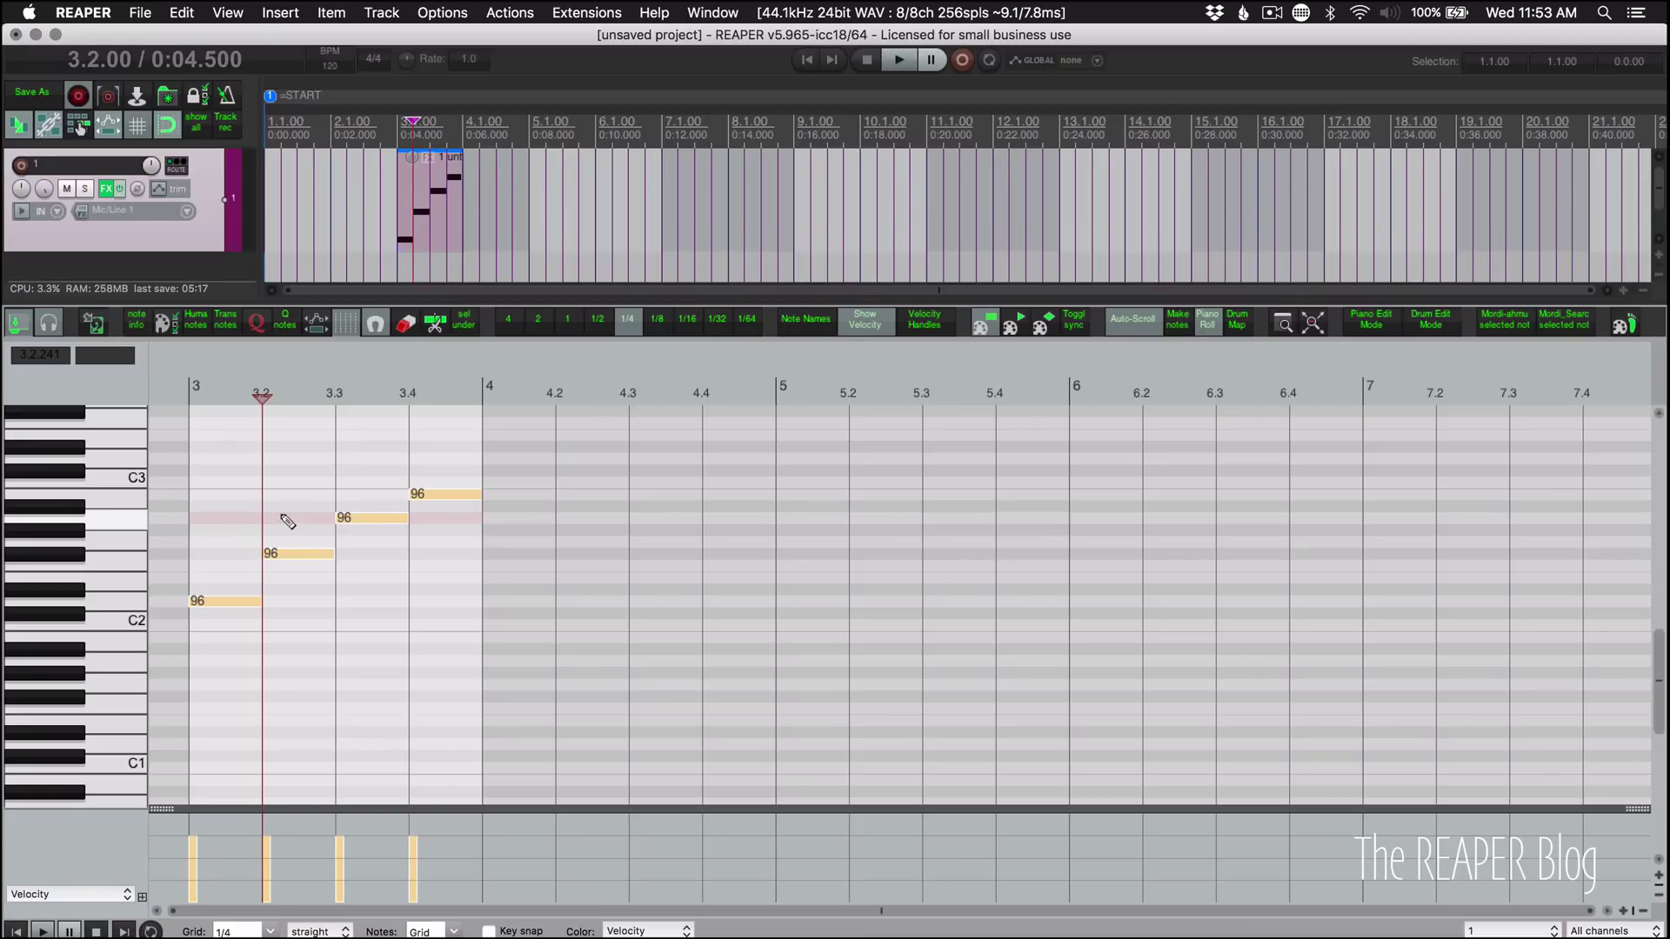
- Draw a second MIDI item from bar 5 to 6 and paste the four rising notes into it
click(528, 170)
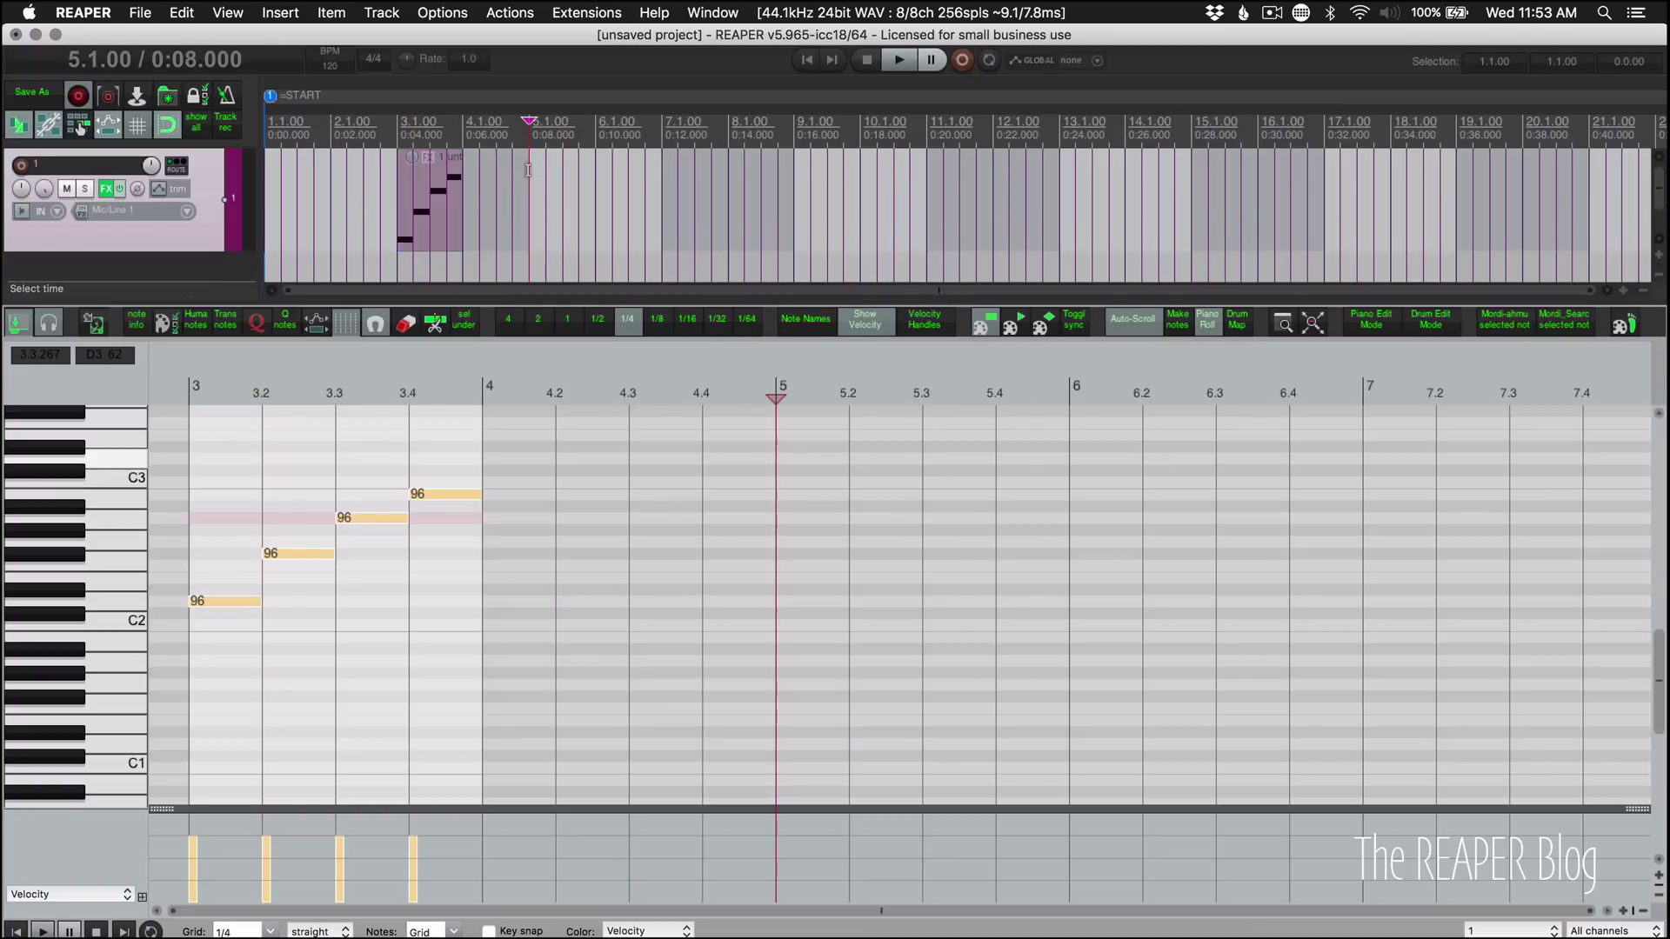
drag(528, 170, 601, 174)
double_click(547, 227)
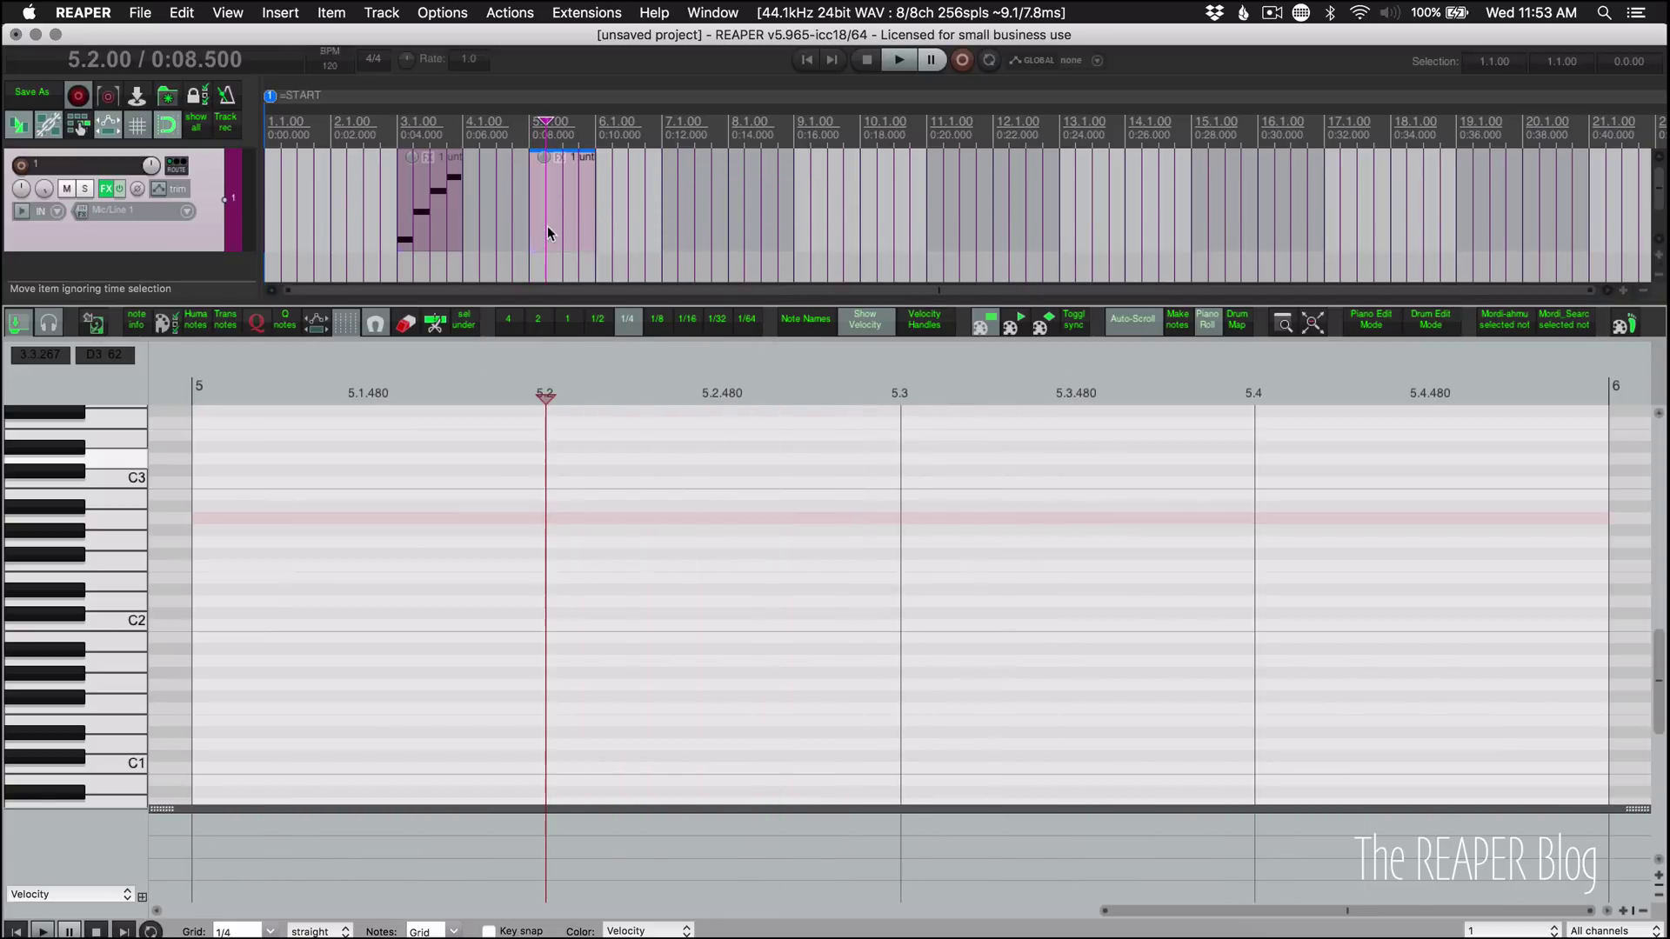
click(478, 614)
key(ctrl+z)
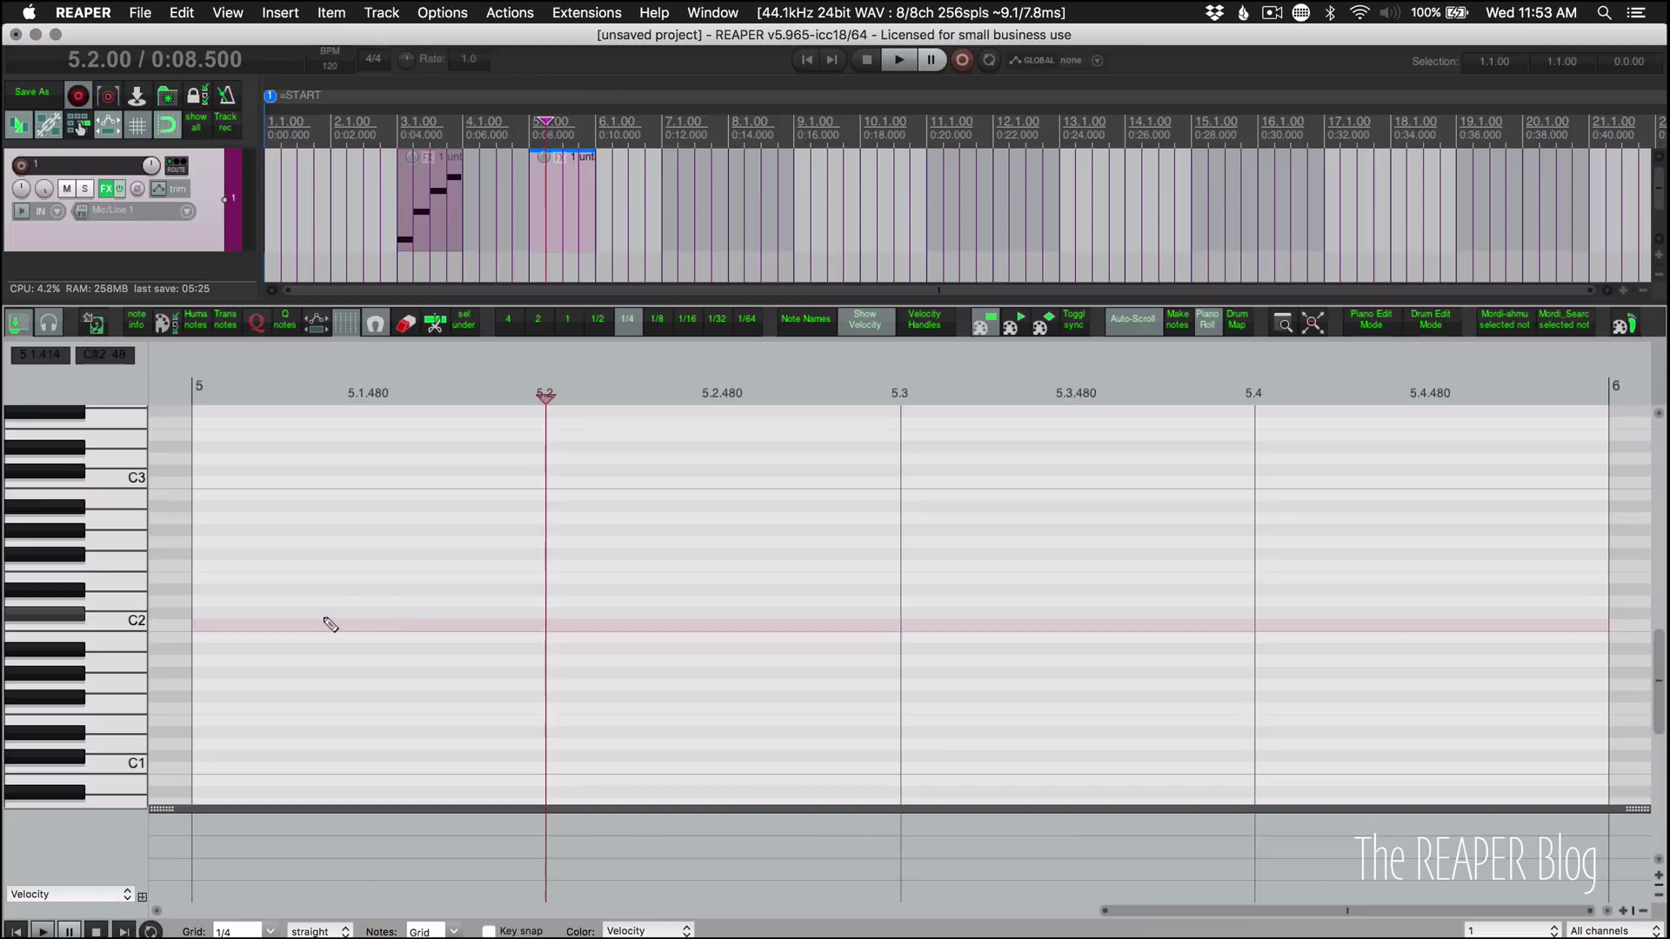
key(ctrl+v)
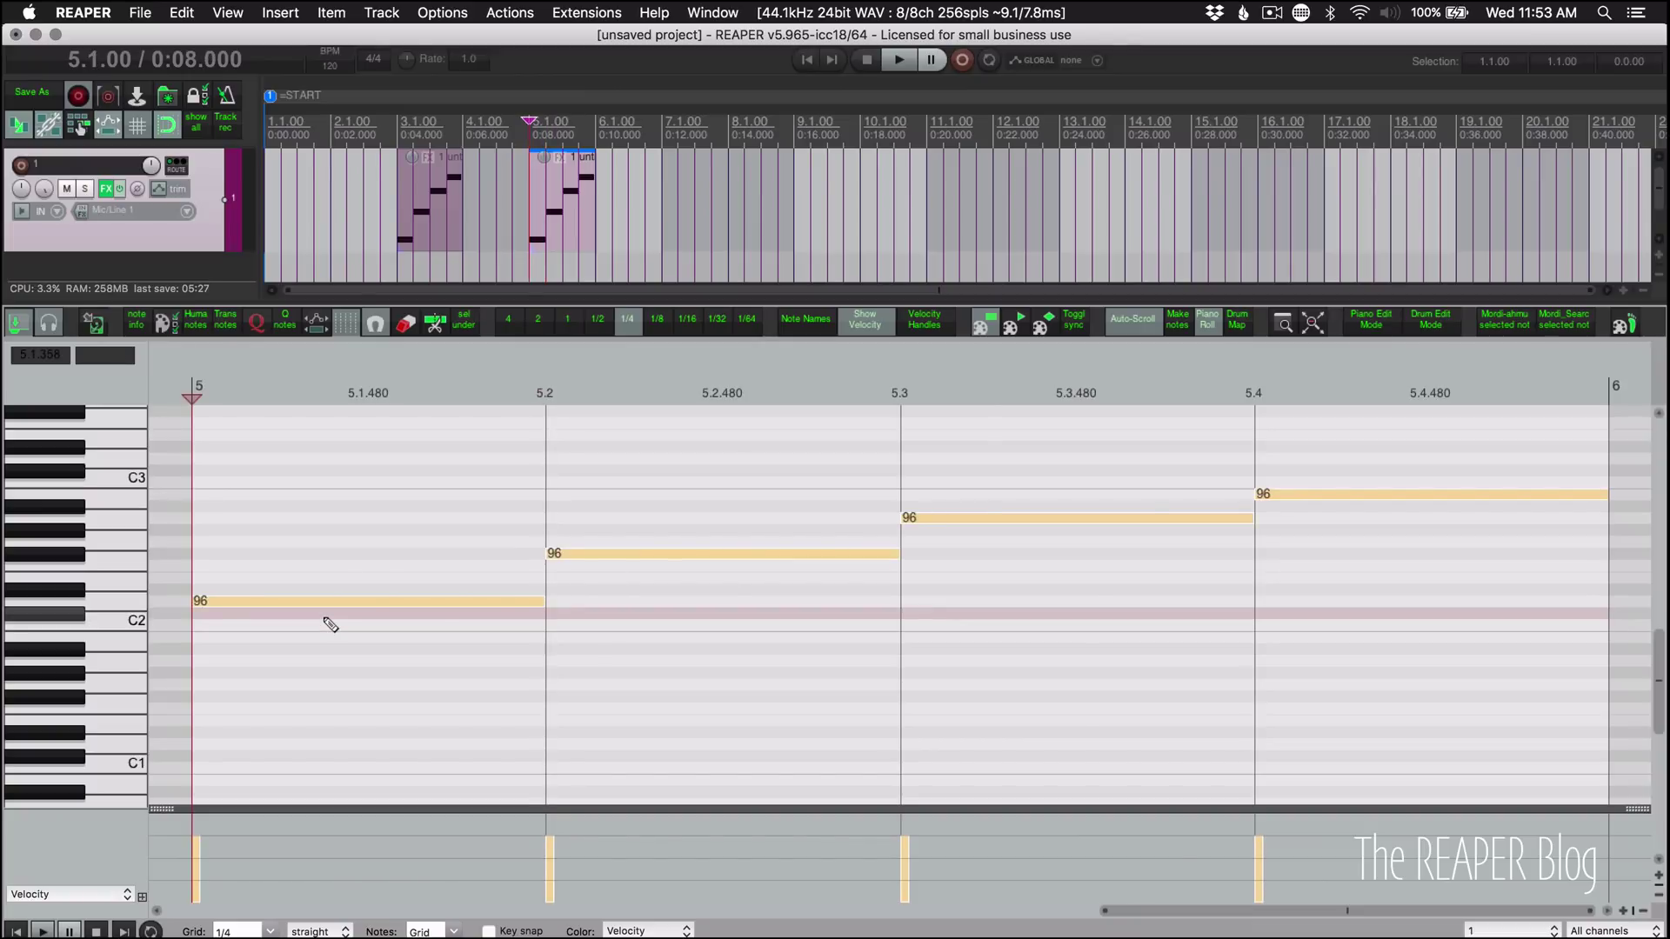
scroll(331, 625, down, 4)
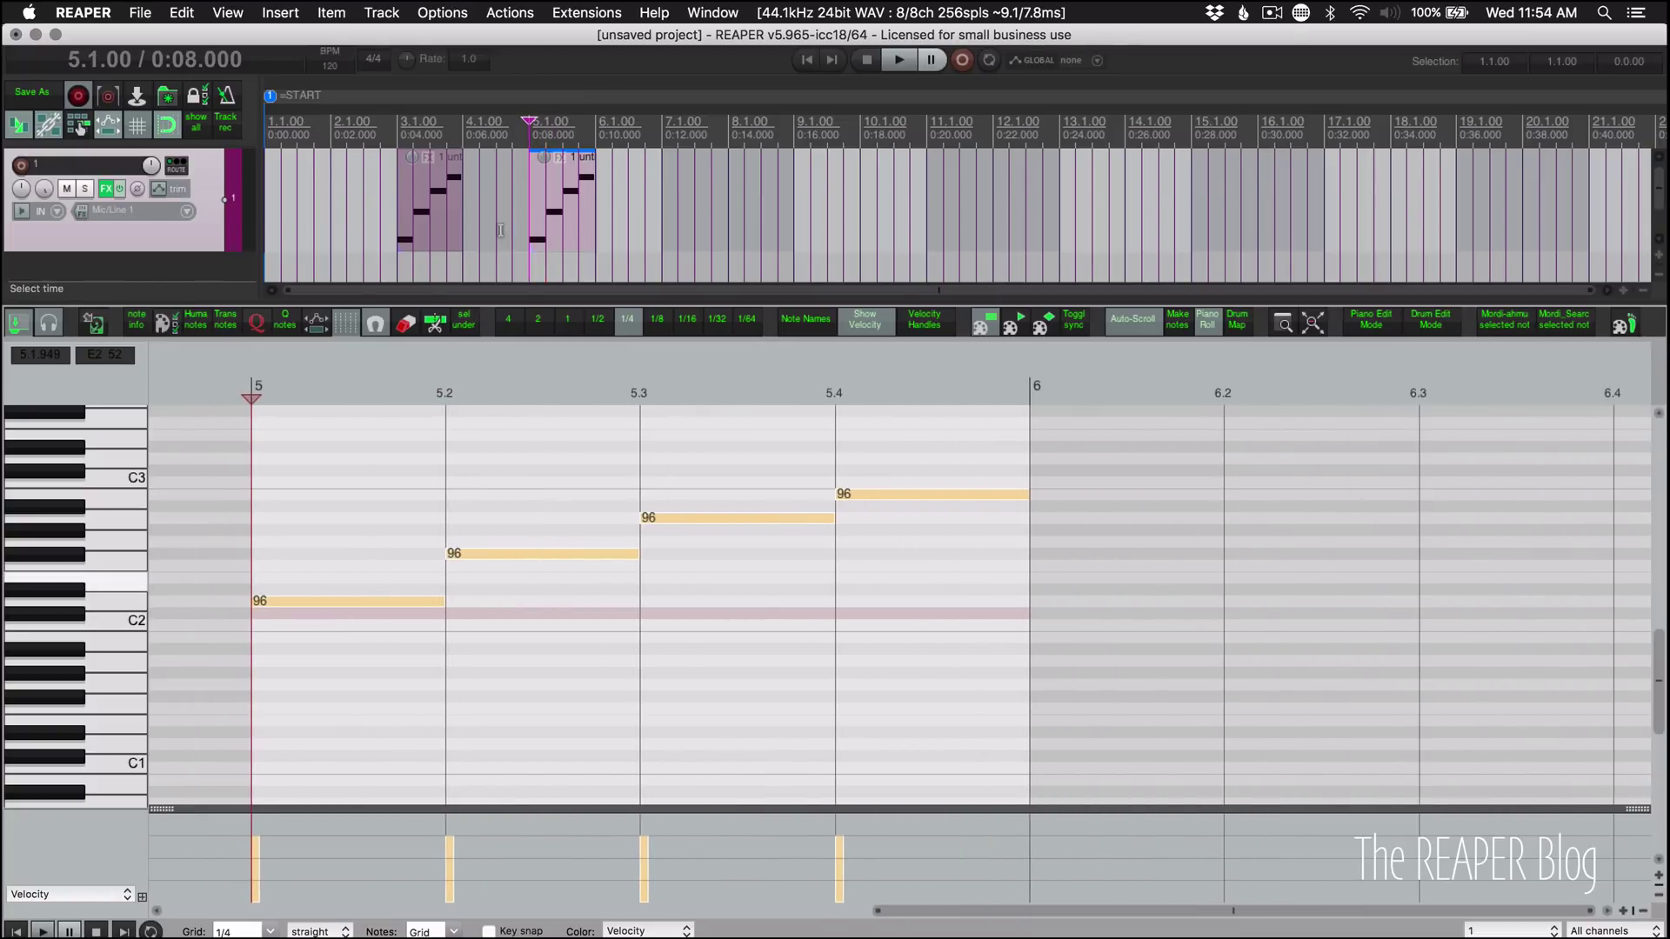
- Extend the second item to bar 7.2, loop the first item's notes, then end it at 4.3
click(580, 217)
drag(596, 216, 675, 216)
drag(463, 213, 520, 211)
click(561, 228)
click(487, 222)
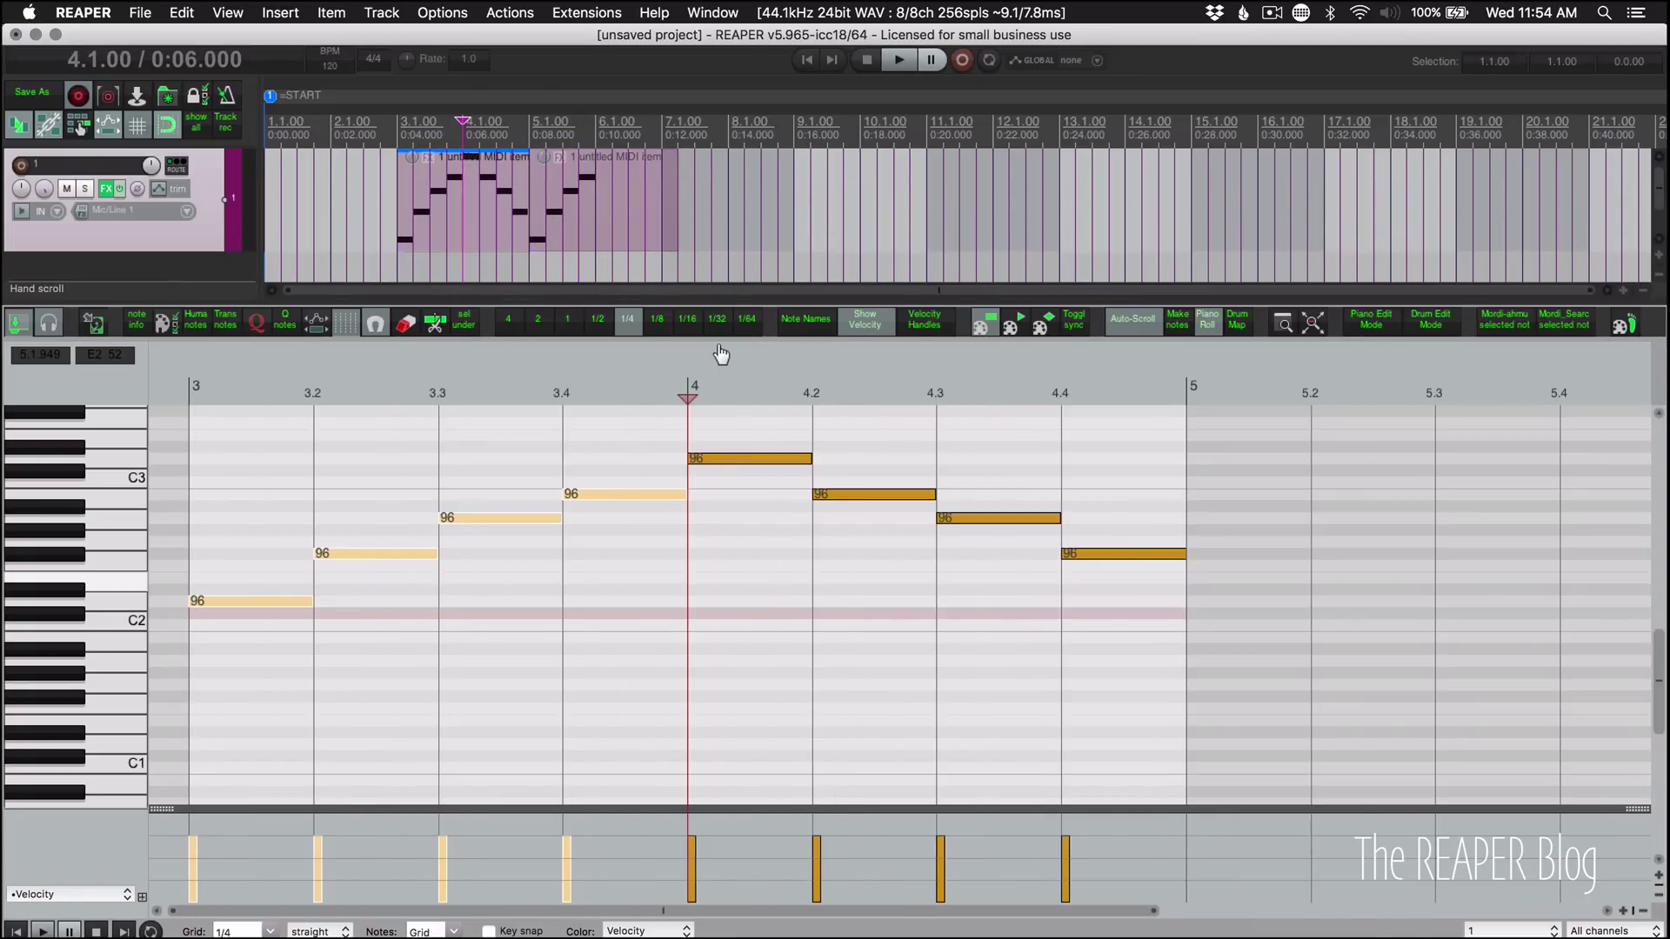
mouse_move(527, 206)
mouse_down()
mouse_move(475, 196)
mouse_move(521, 218)
mouse_up()
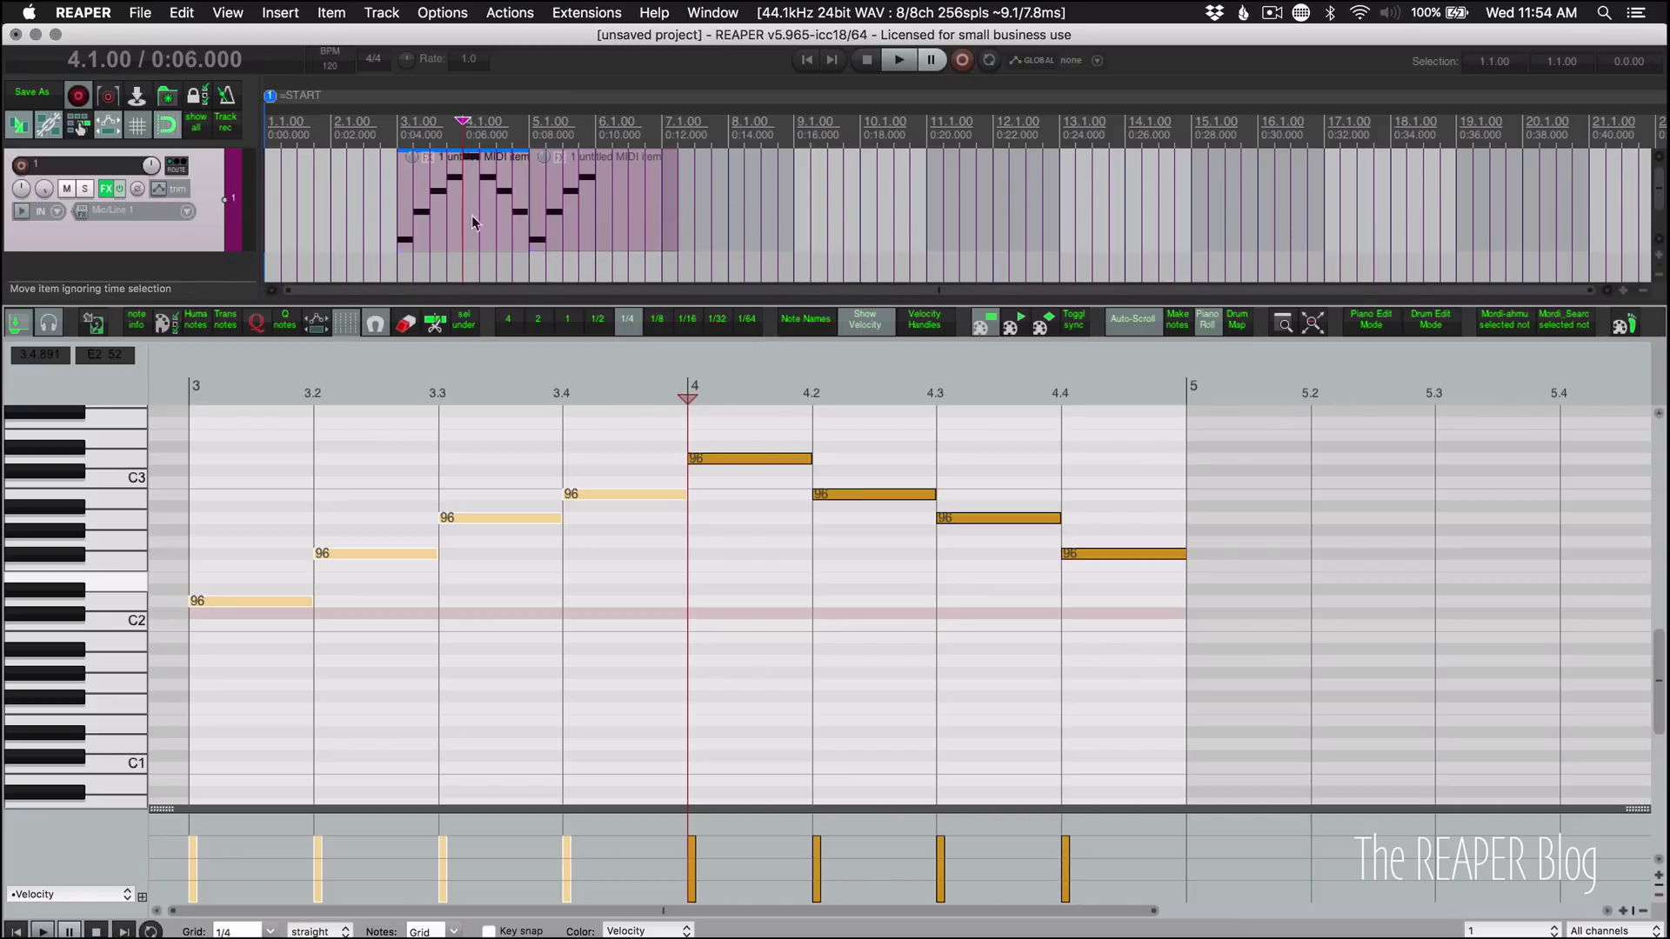
- Move the second MIDI item to around bar 7 and lengthen the first item to loop its notes
drag(469, 225, 720, 221)
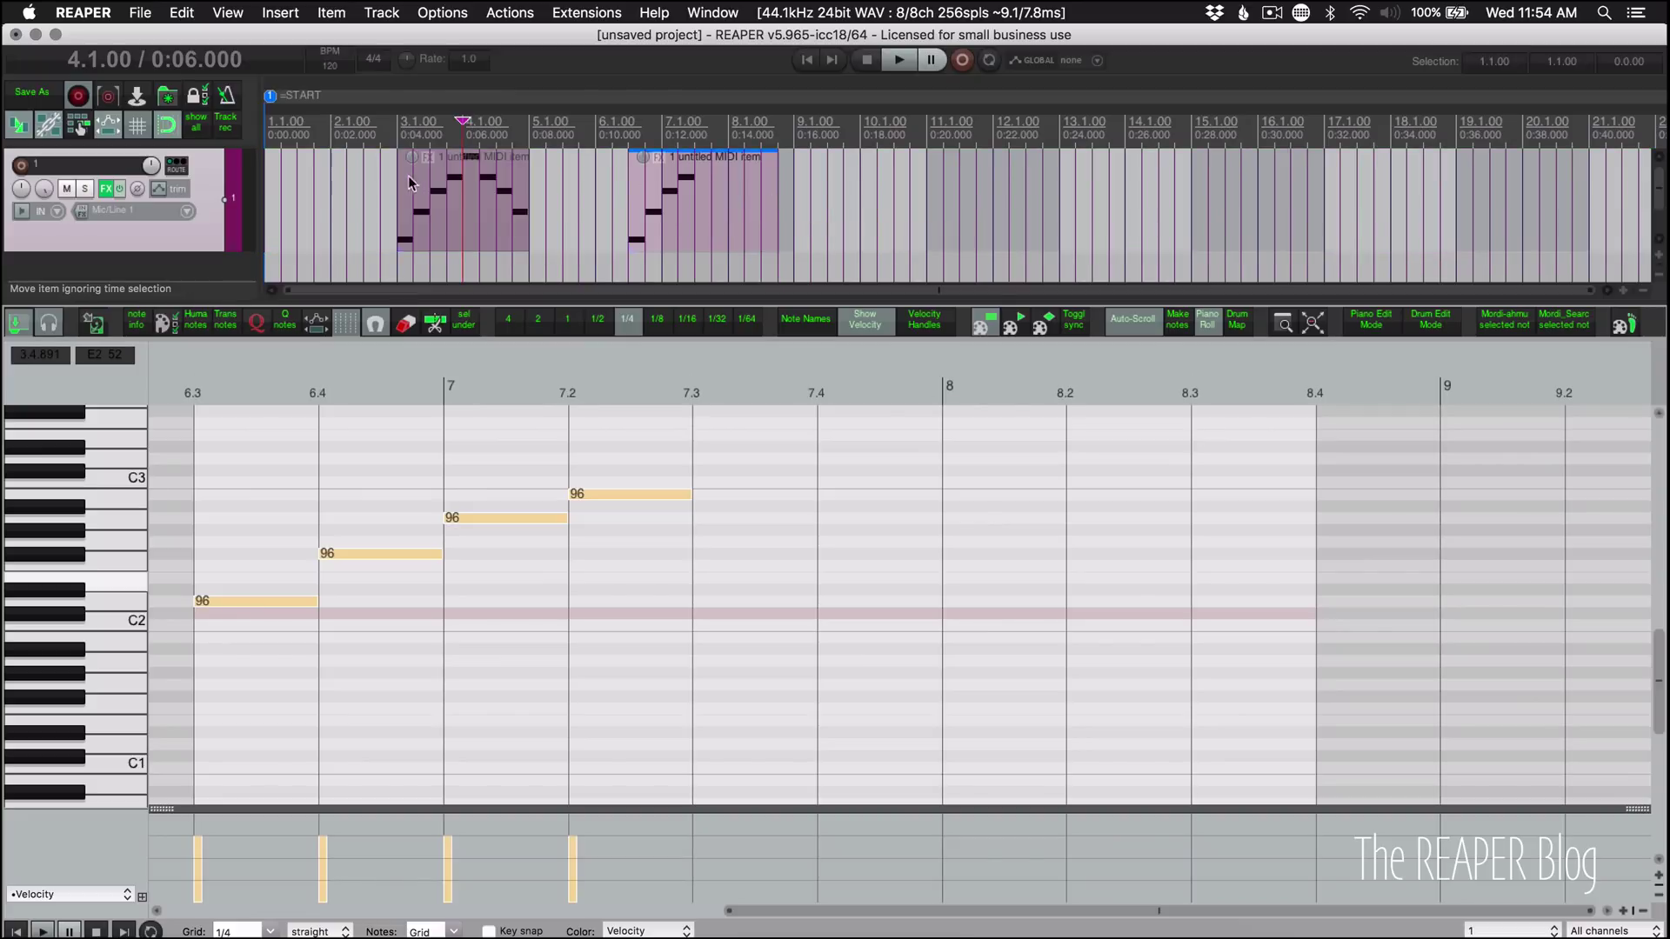
click(671, 215)
click(729, 216)
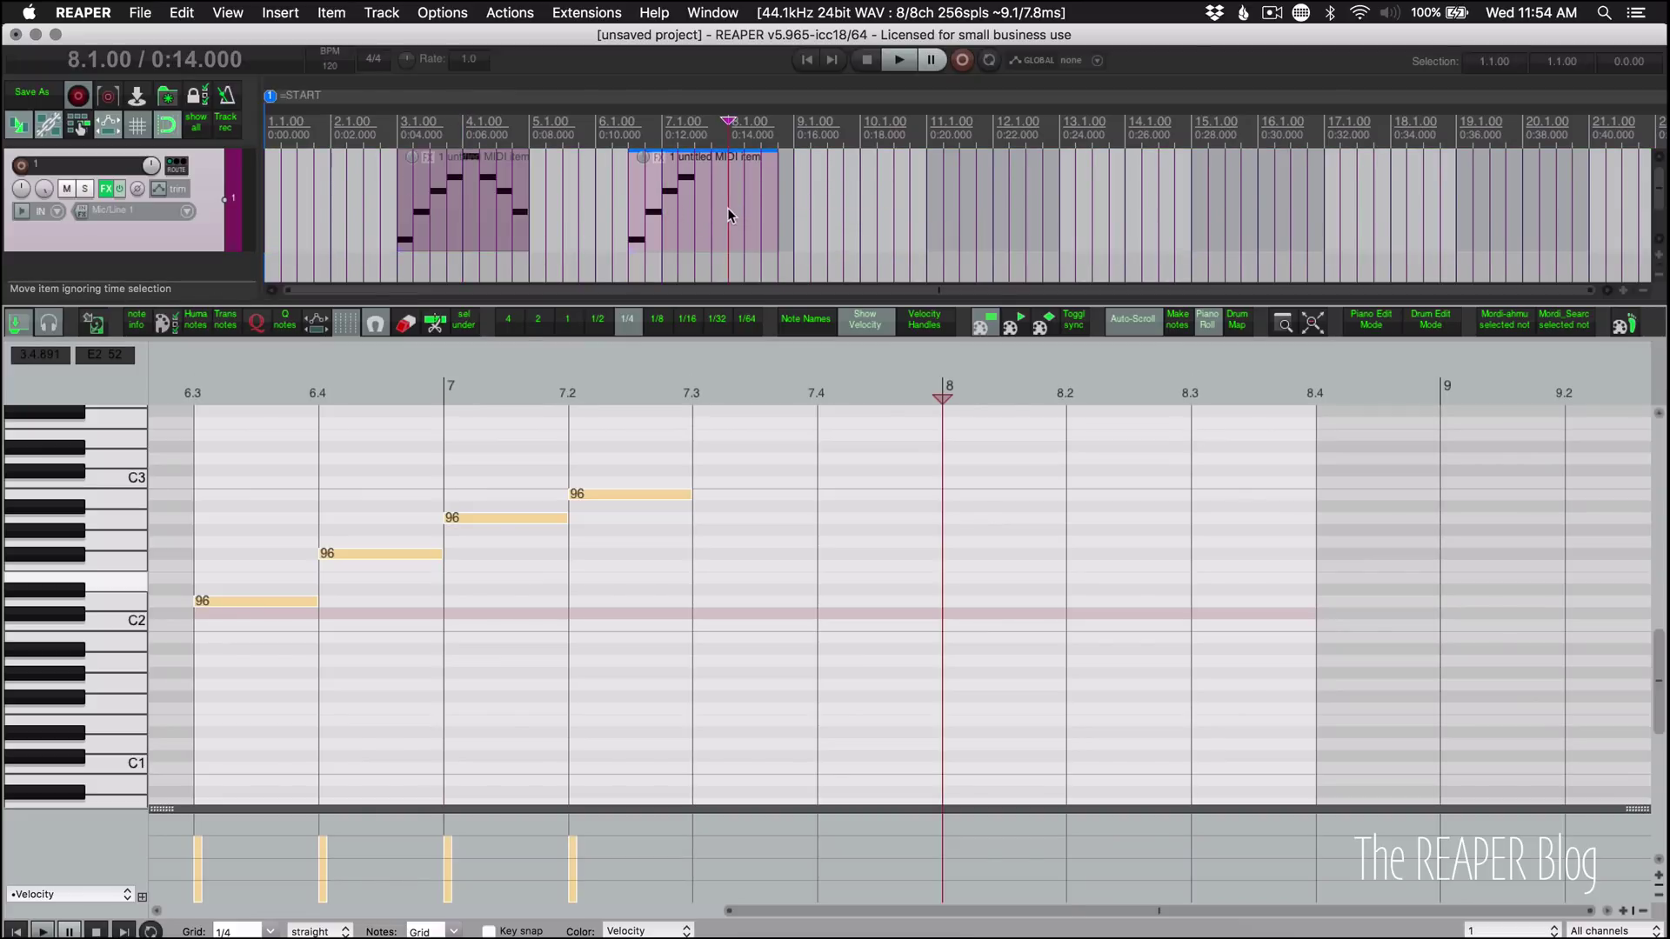
click(480, 213)
mouse_move(529, 223)
mouse_down()
mouse_move(564, 224)
mouse_move(474, 213)
mouse_move(524, 224)
mouse_up()
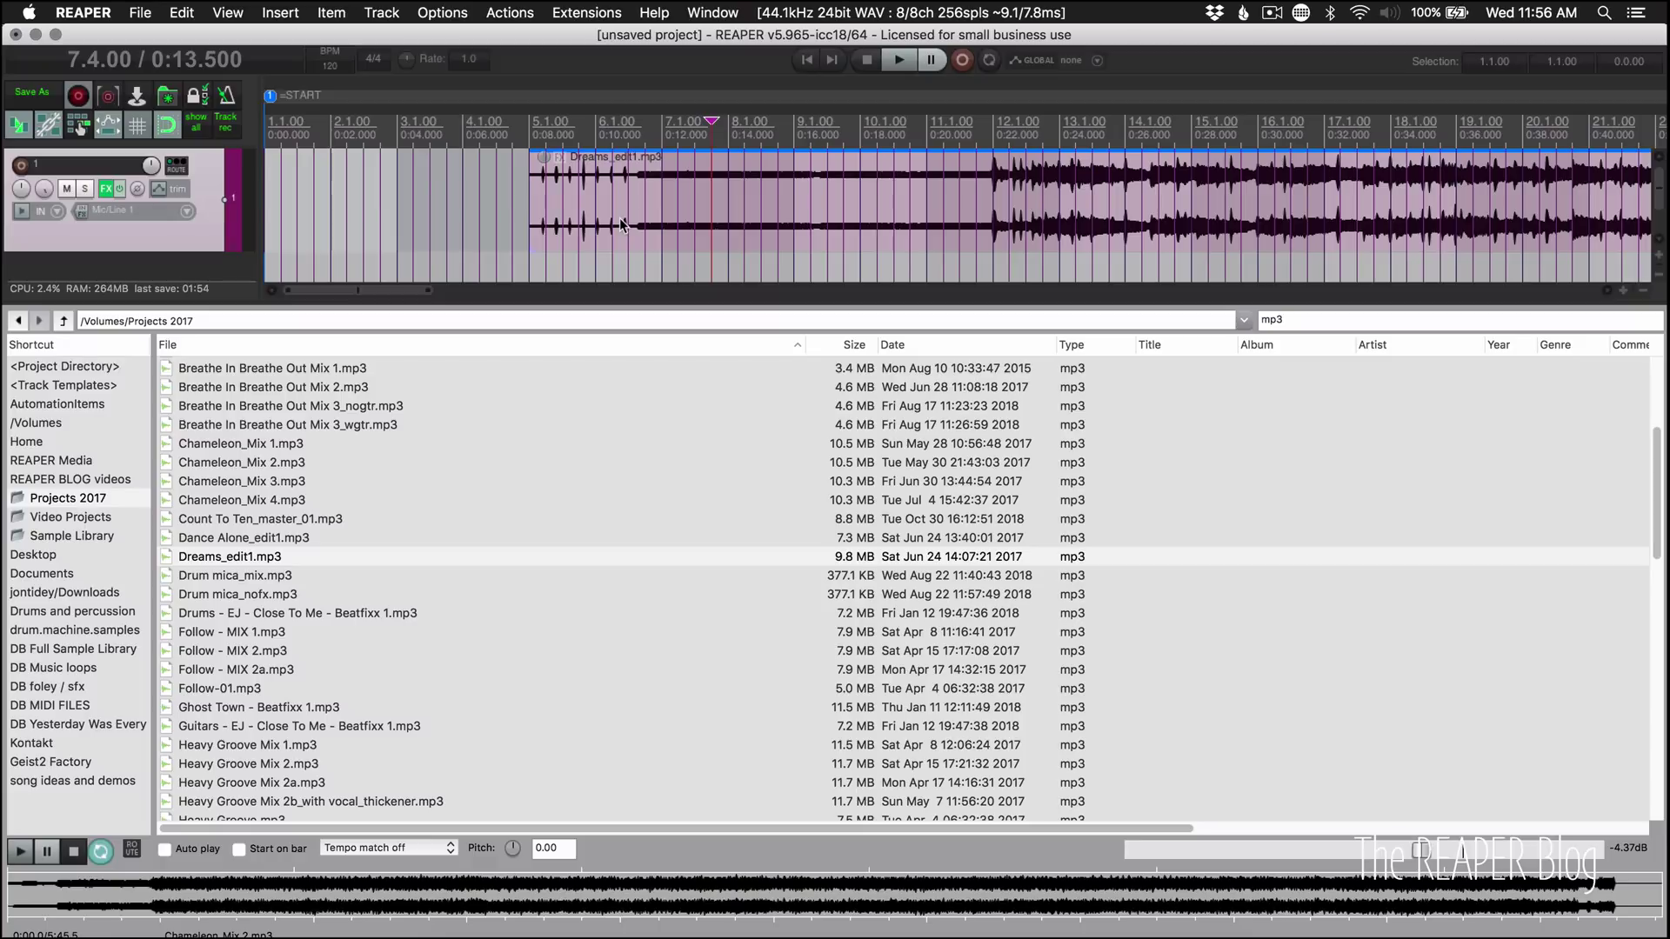
right_click(652, 224)
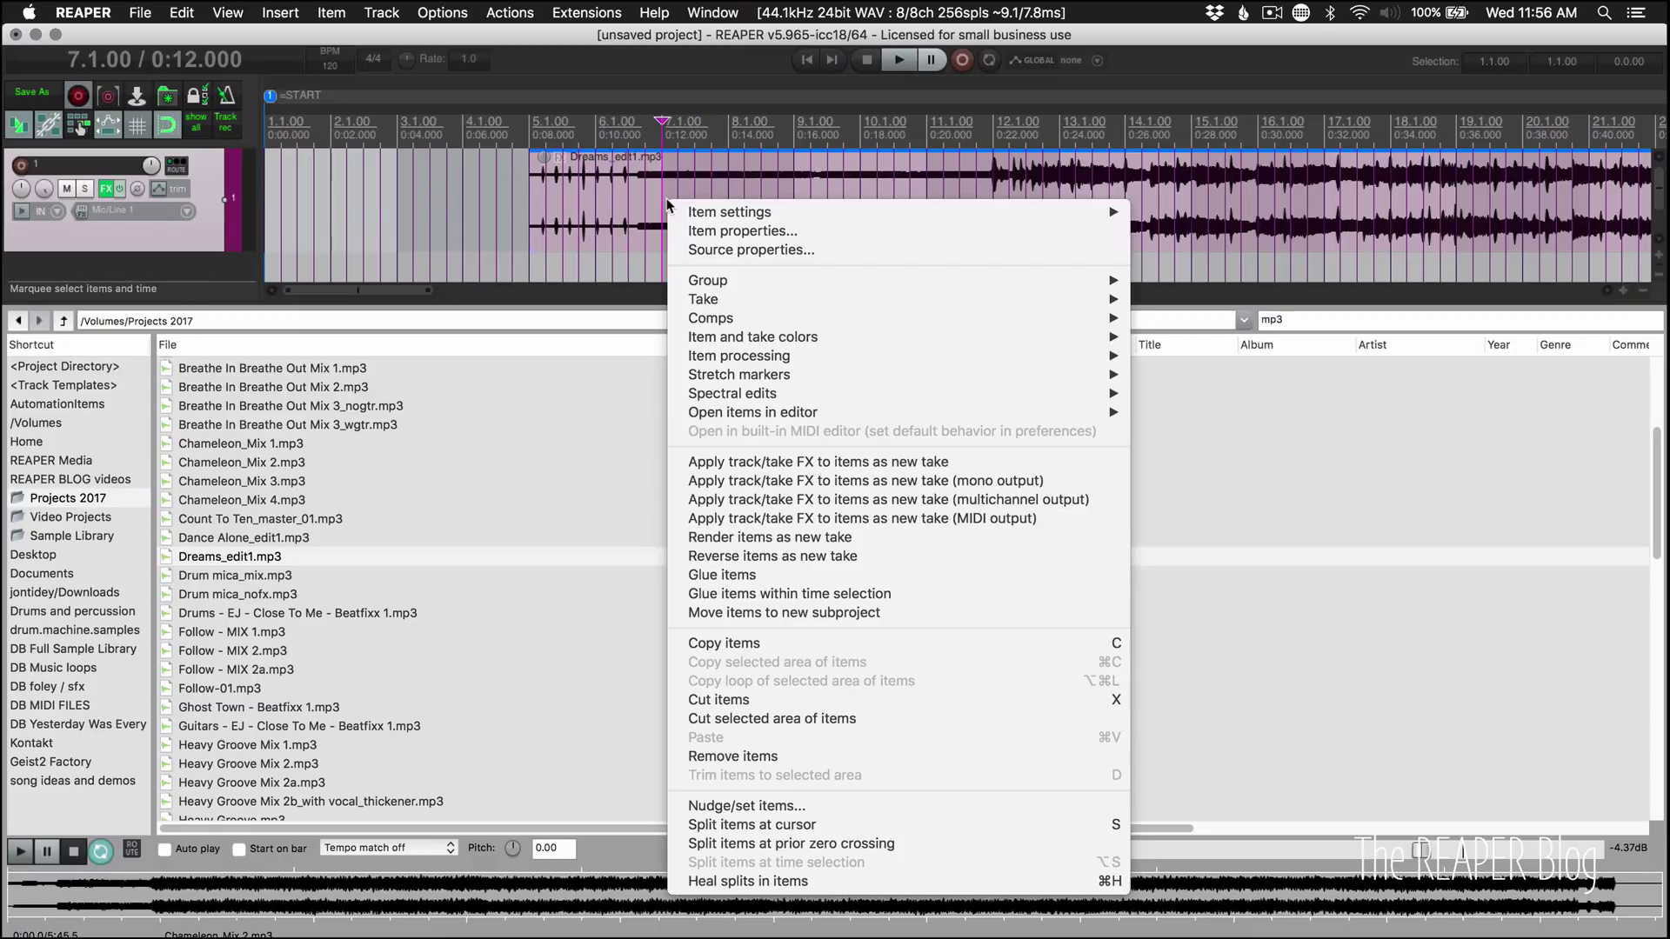
click(745, 247)
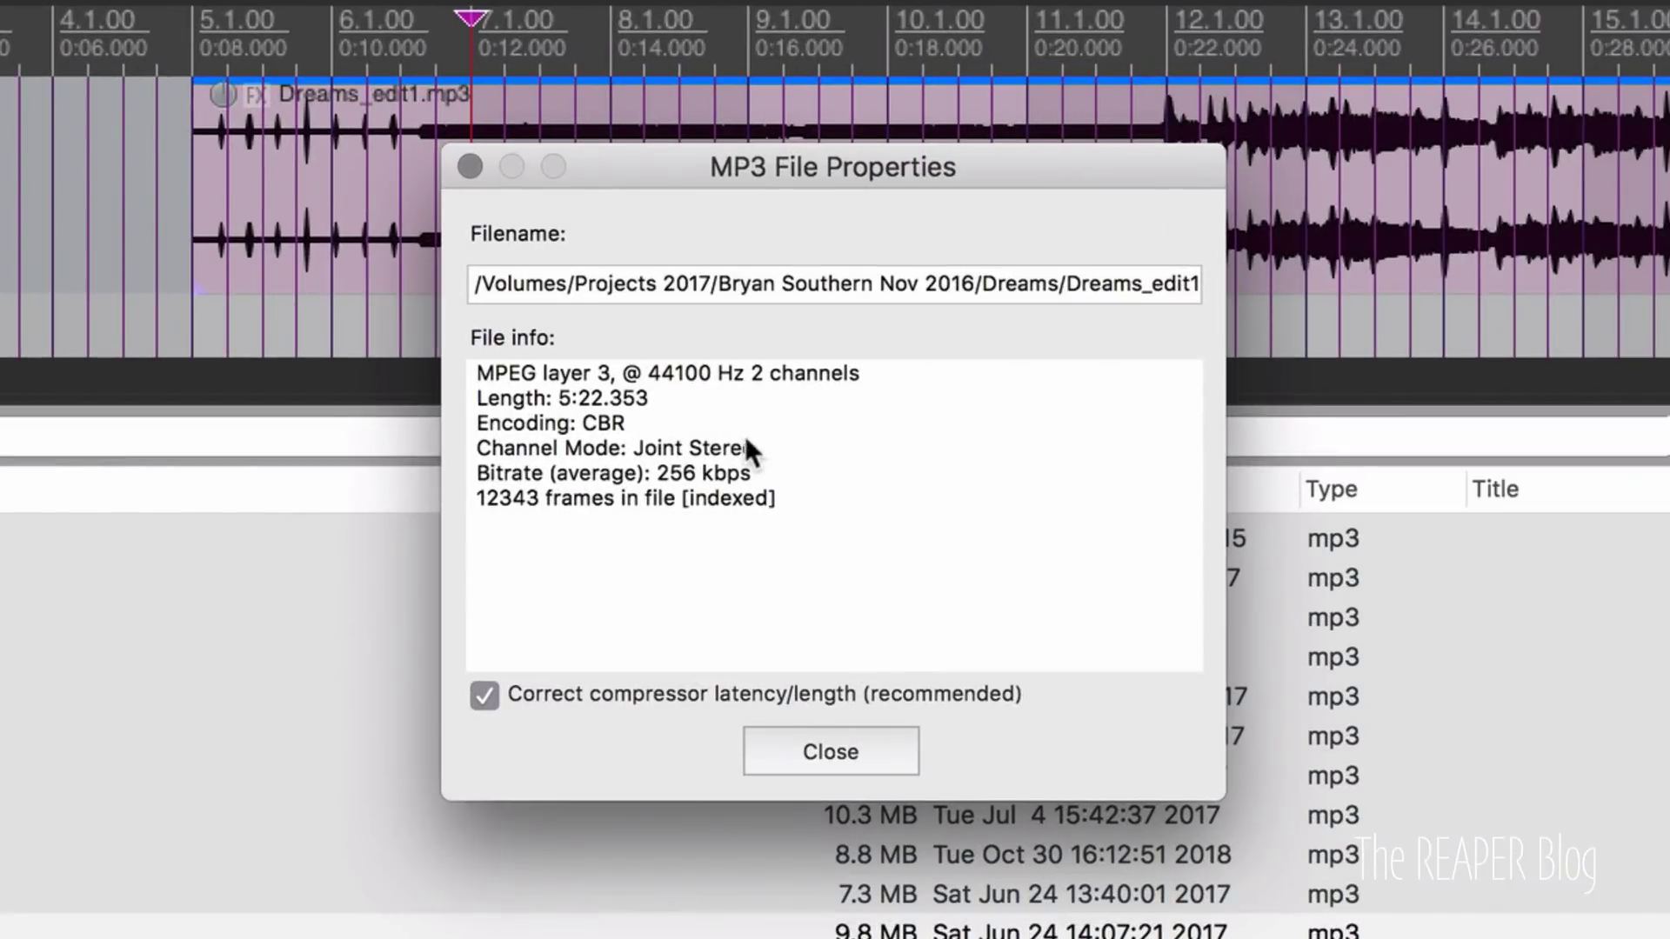
drag(754, 375, 841, 365)
drag(756, 450, 569, 447)
click(793, 442)
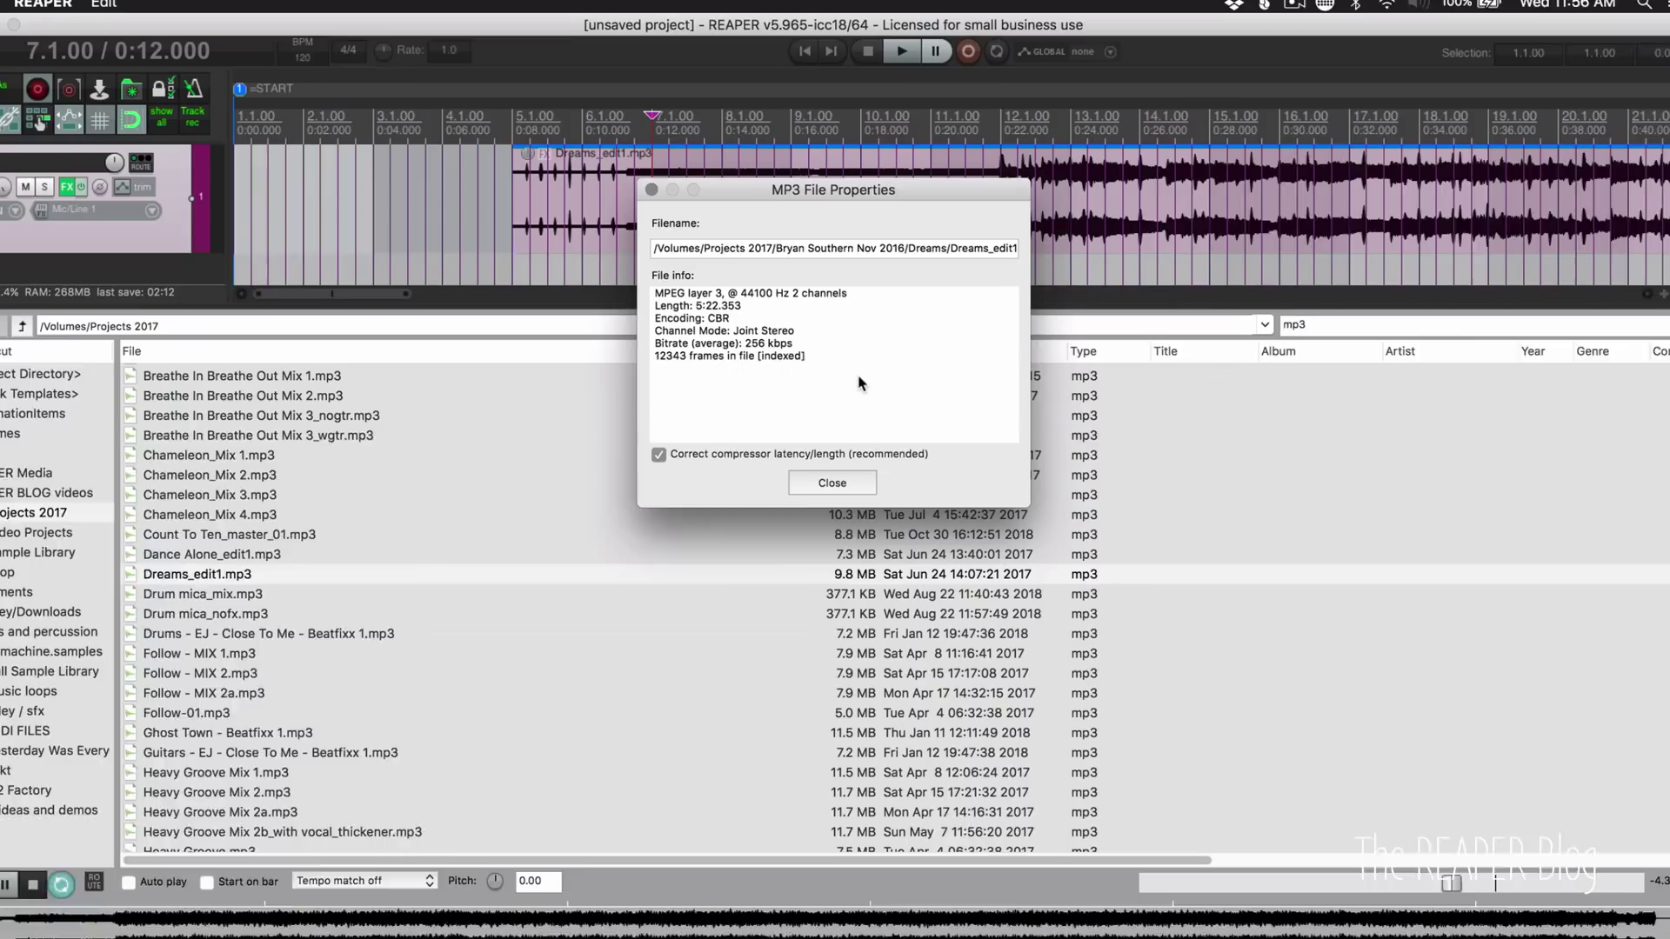
click(831, 751)
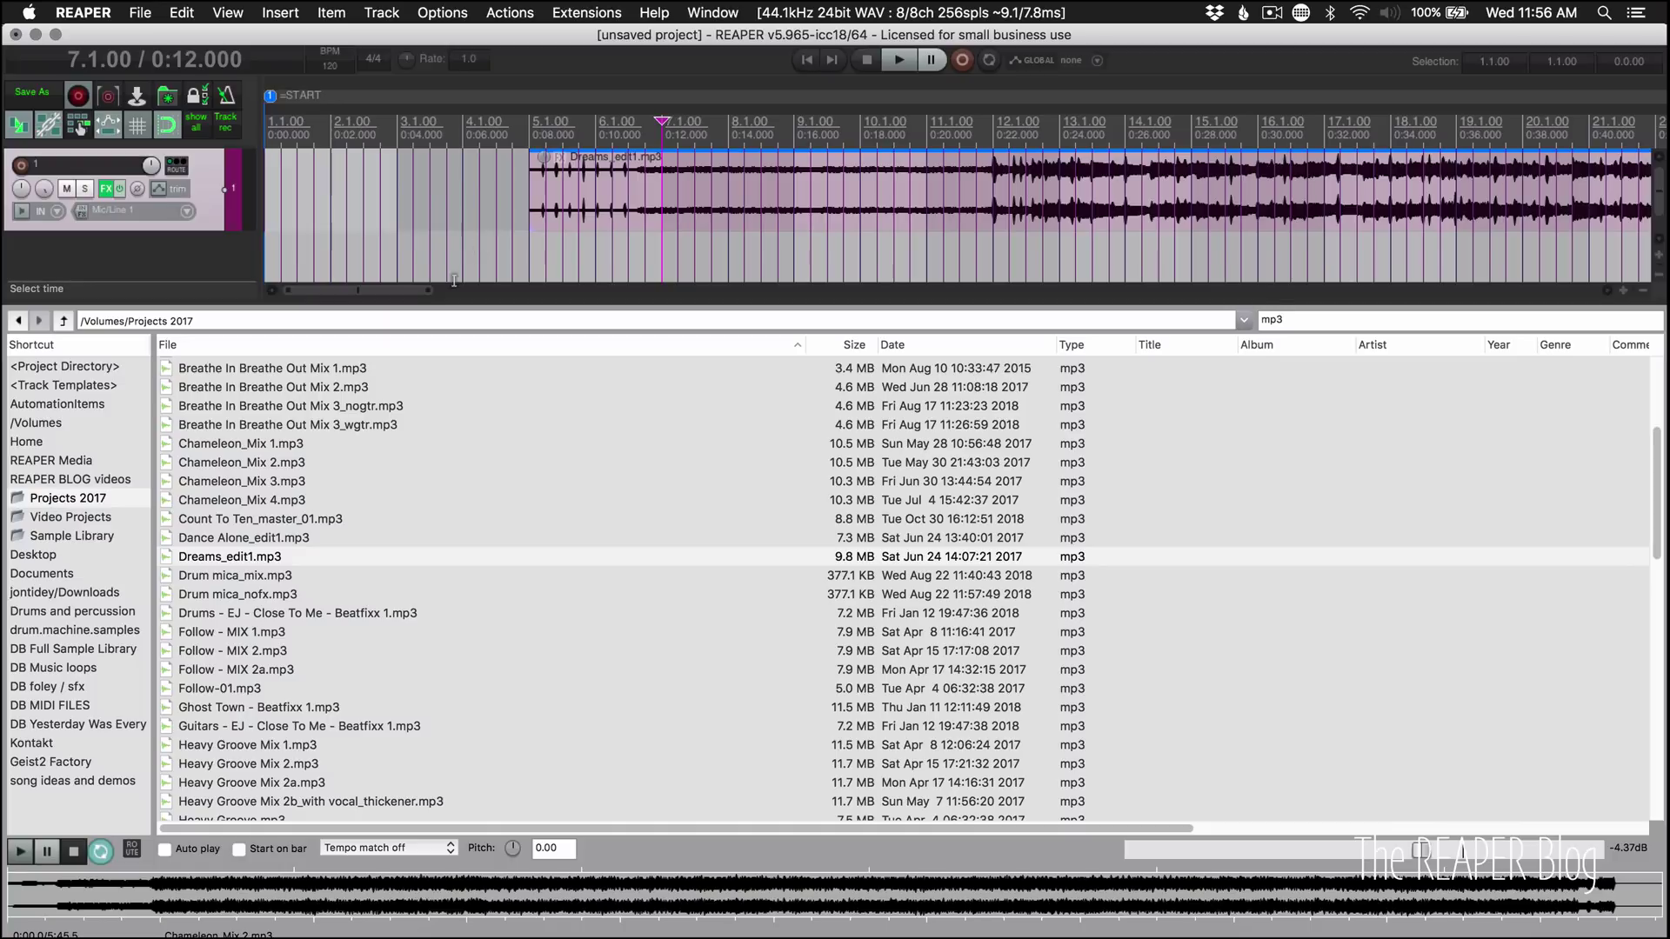
- Add Drum mica_mix.mp3 from the Media Explorer on a new track and check its source properties
click(259, 576)
drag(373, 426, 428, 249)
right_click(525, 256)
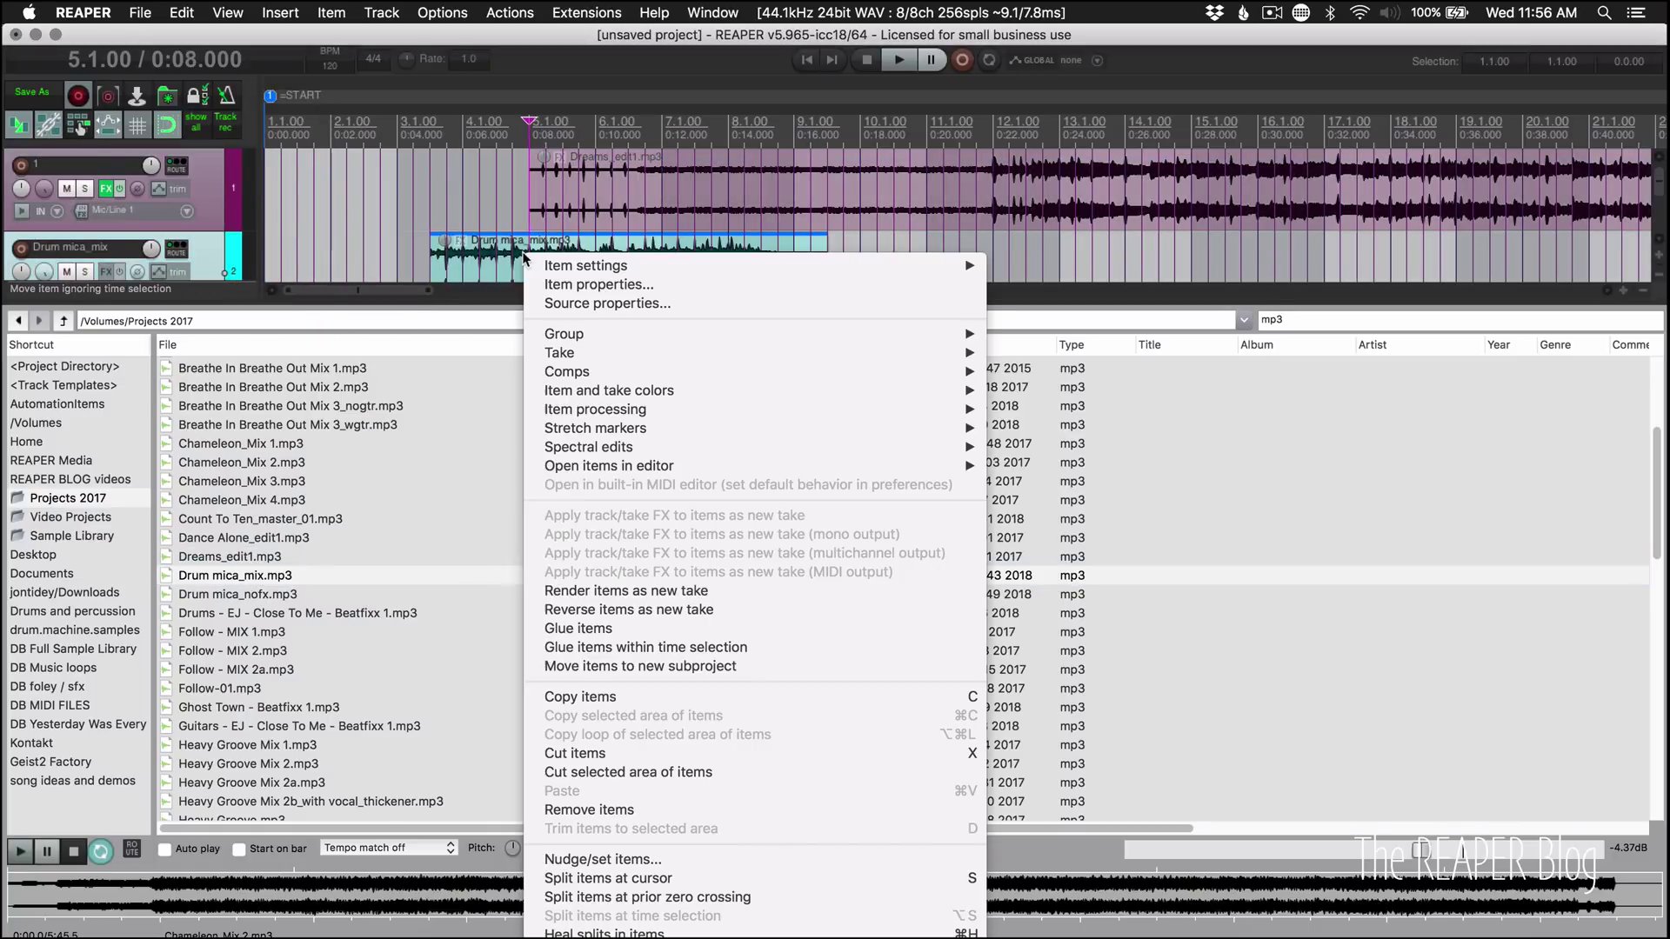
click(600, 303)
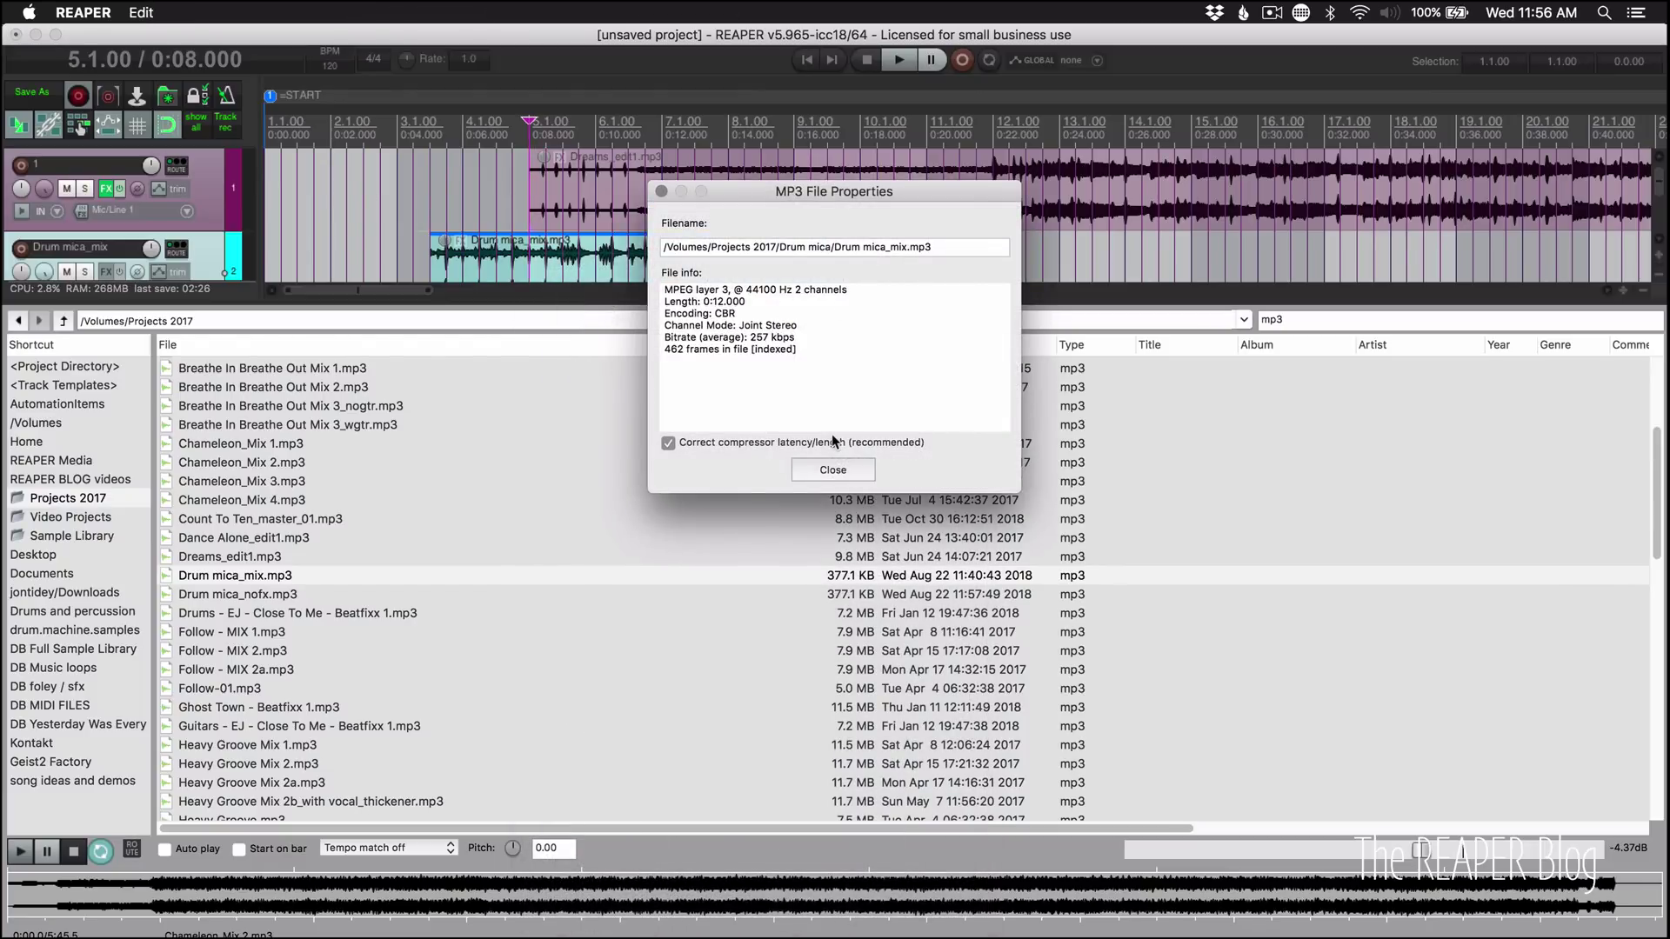
click(842, 469)
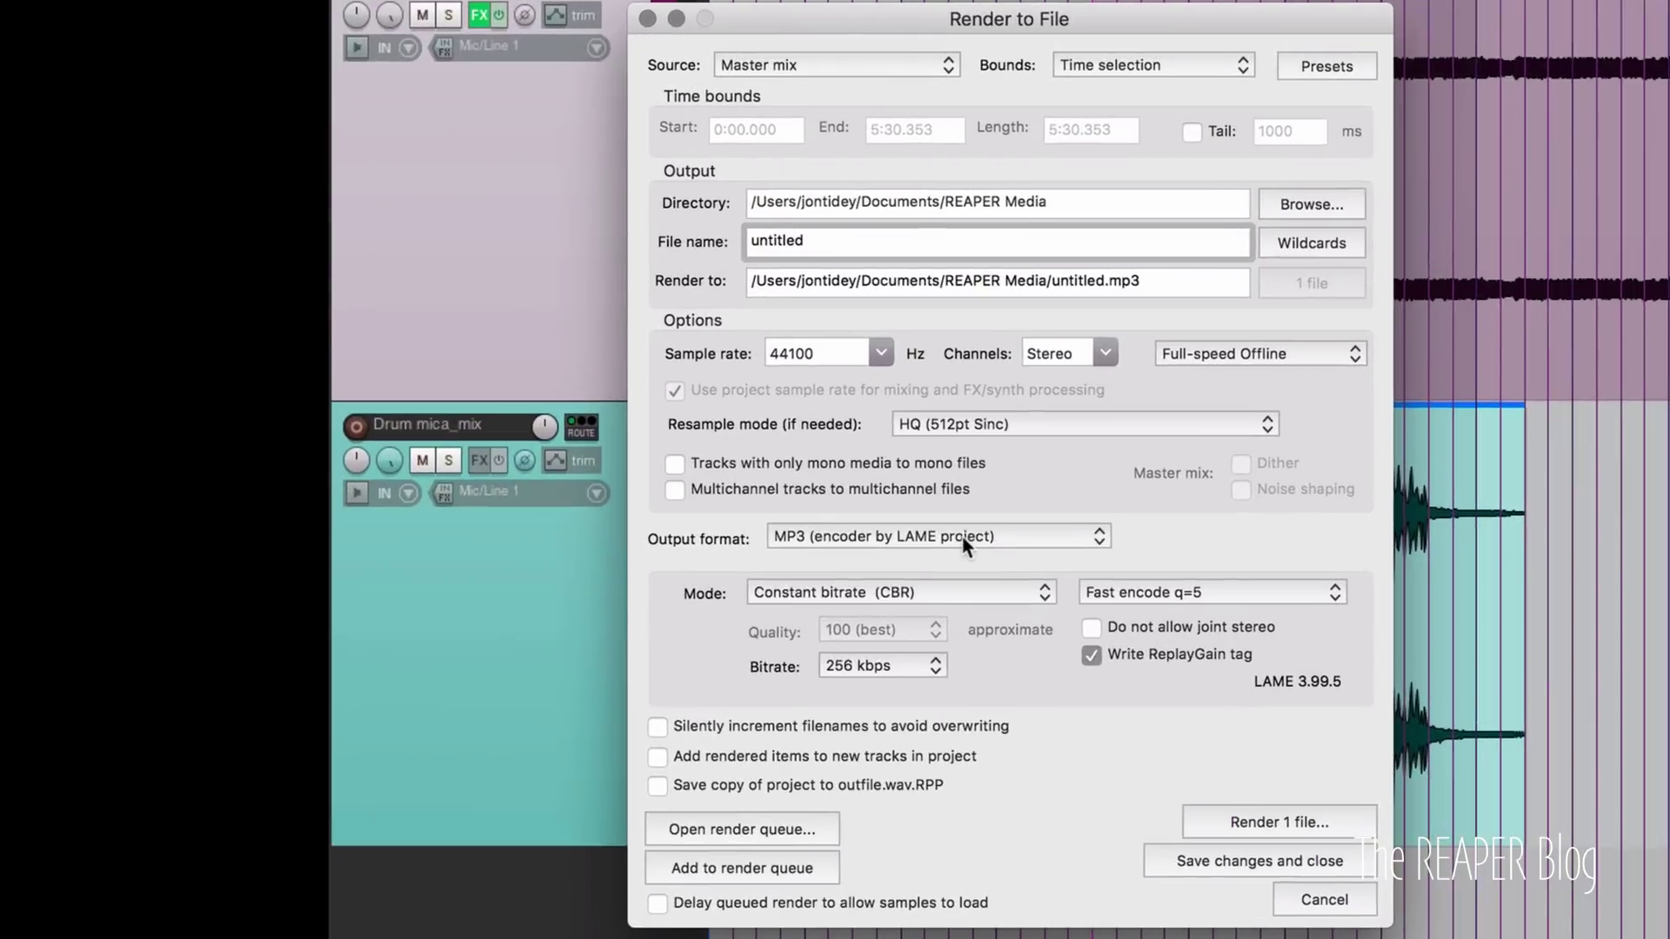
- Keep MP3 as the render output format and tick 'Do not allow joint stereo'
click(447, 546)
click(974, 536)
click(1246, 620)
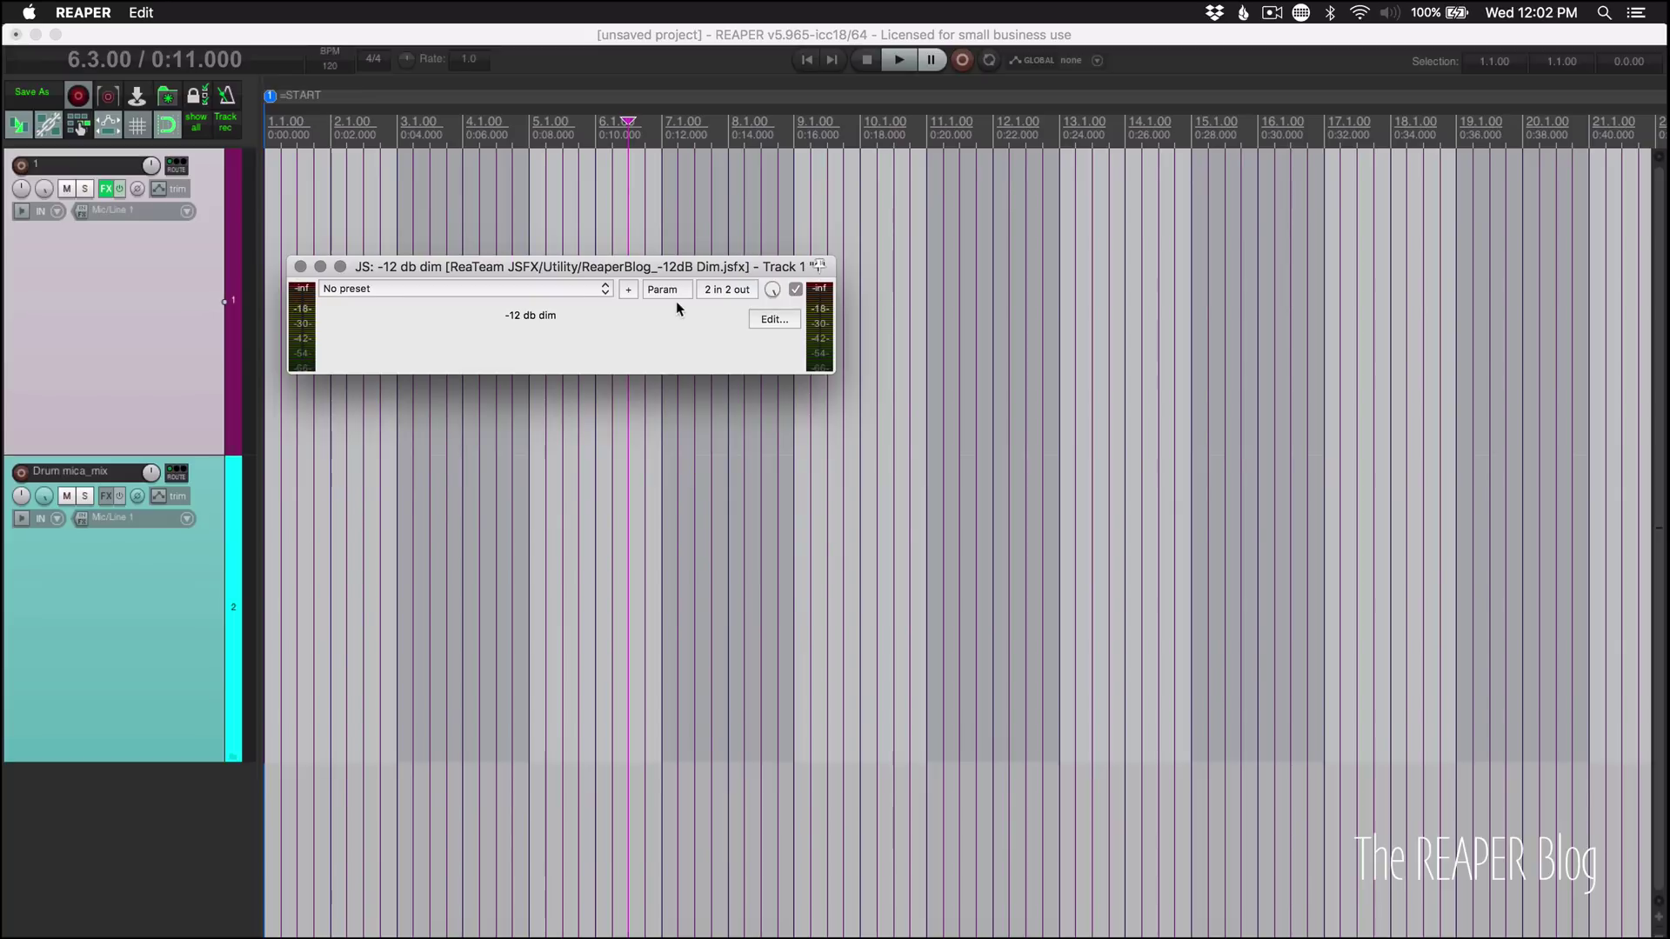
- In the -12 dB Dim script code, paste and undo a copy of the Changelog line, then close the editor
click(770, 318)
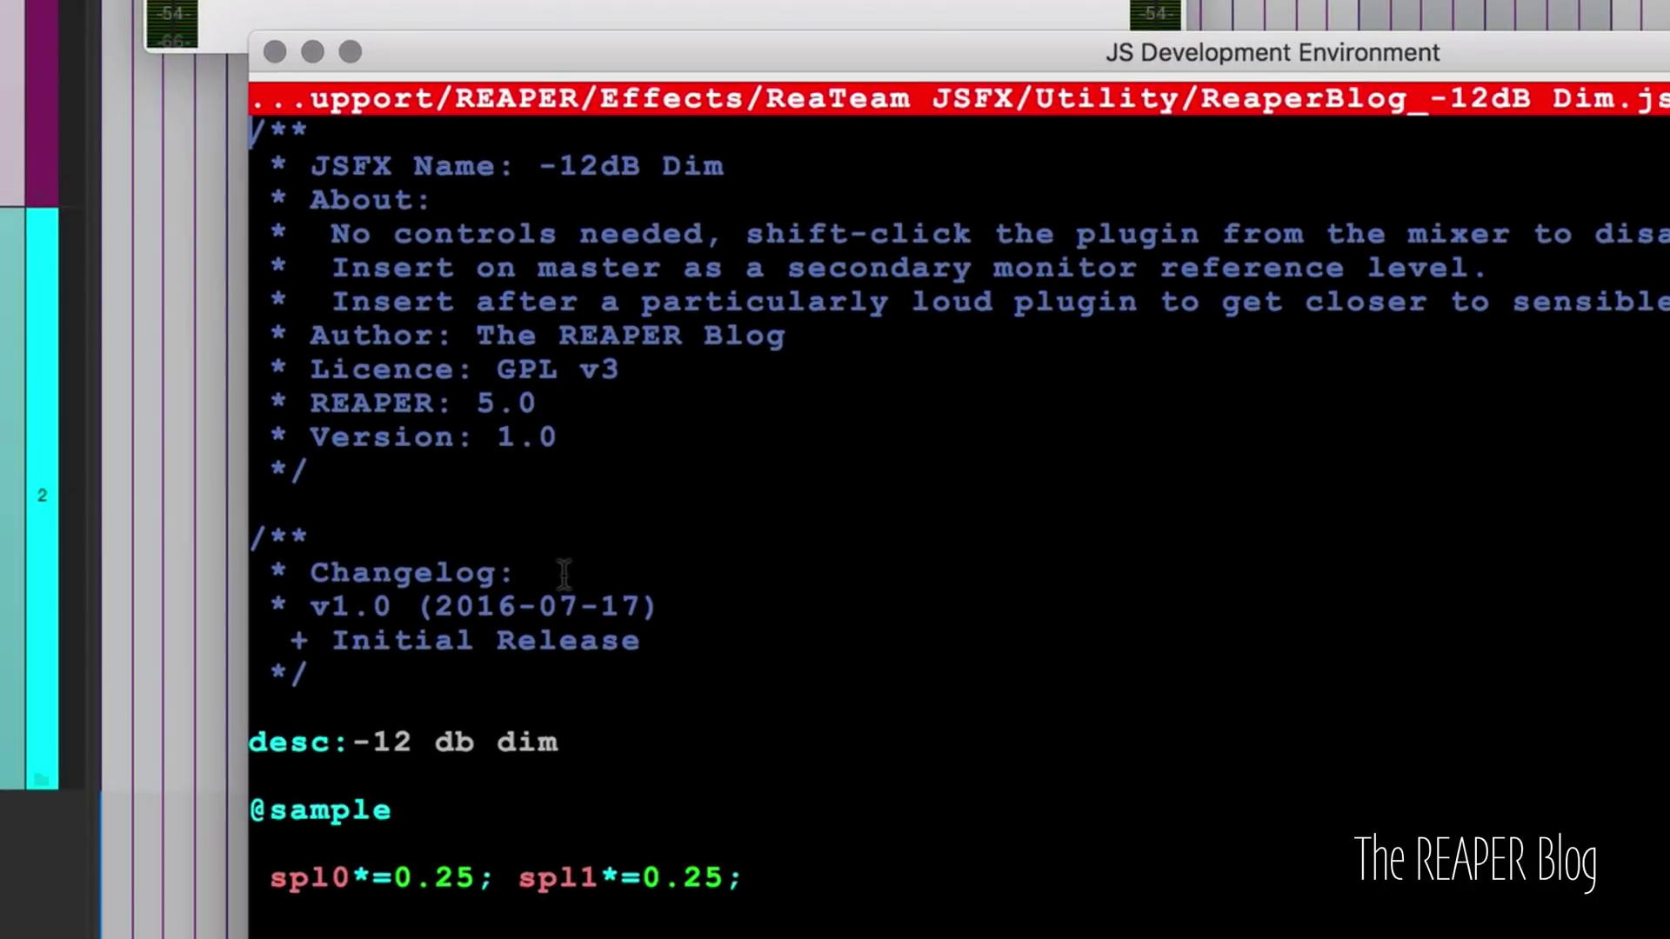
drag(559, 570, 194, 563)
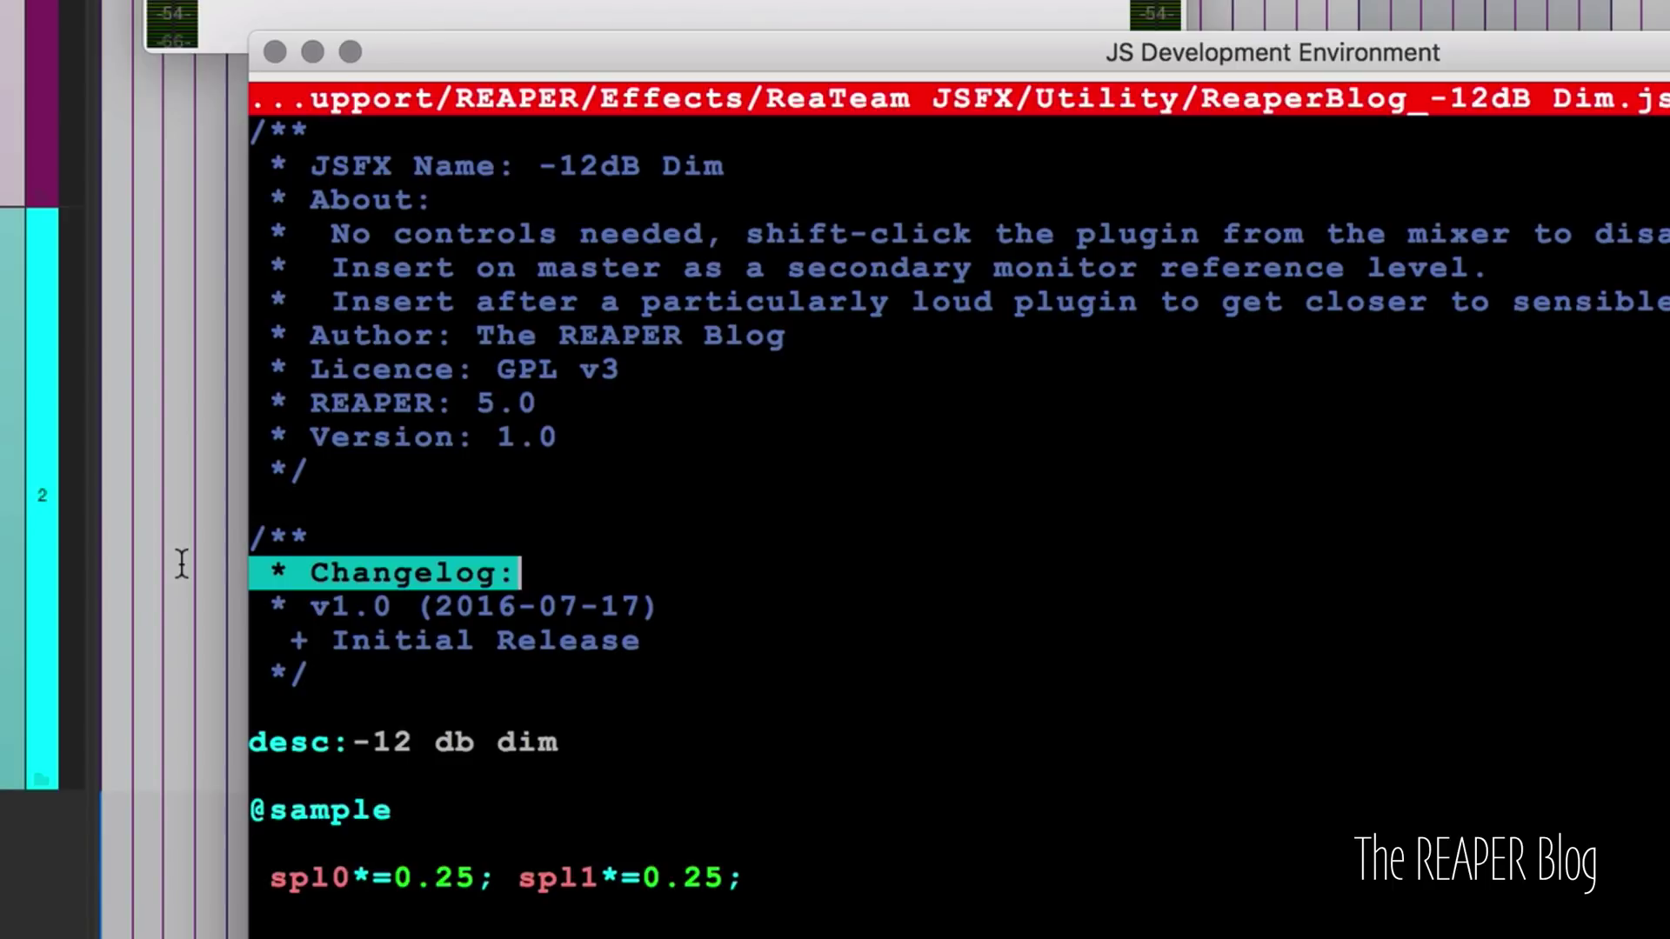
text(* Changelog:)
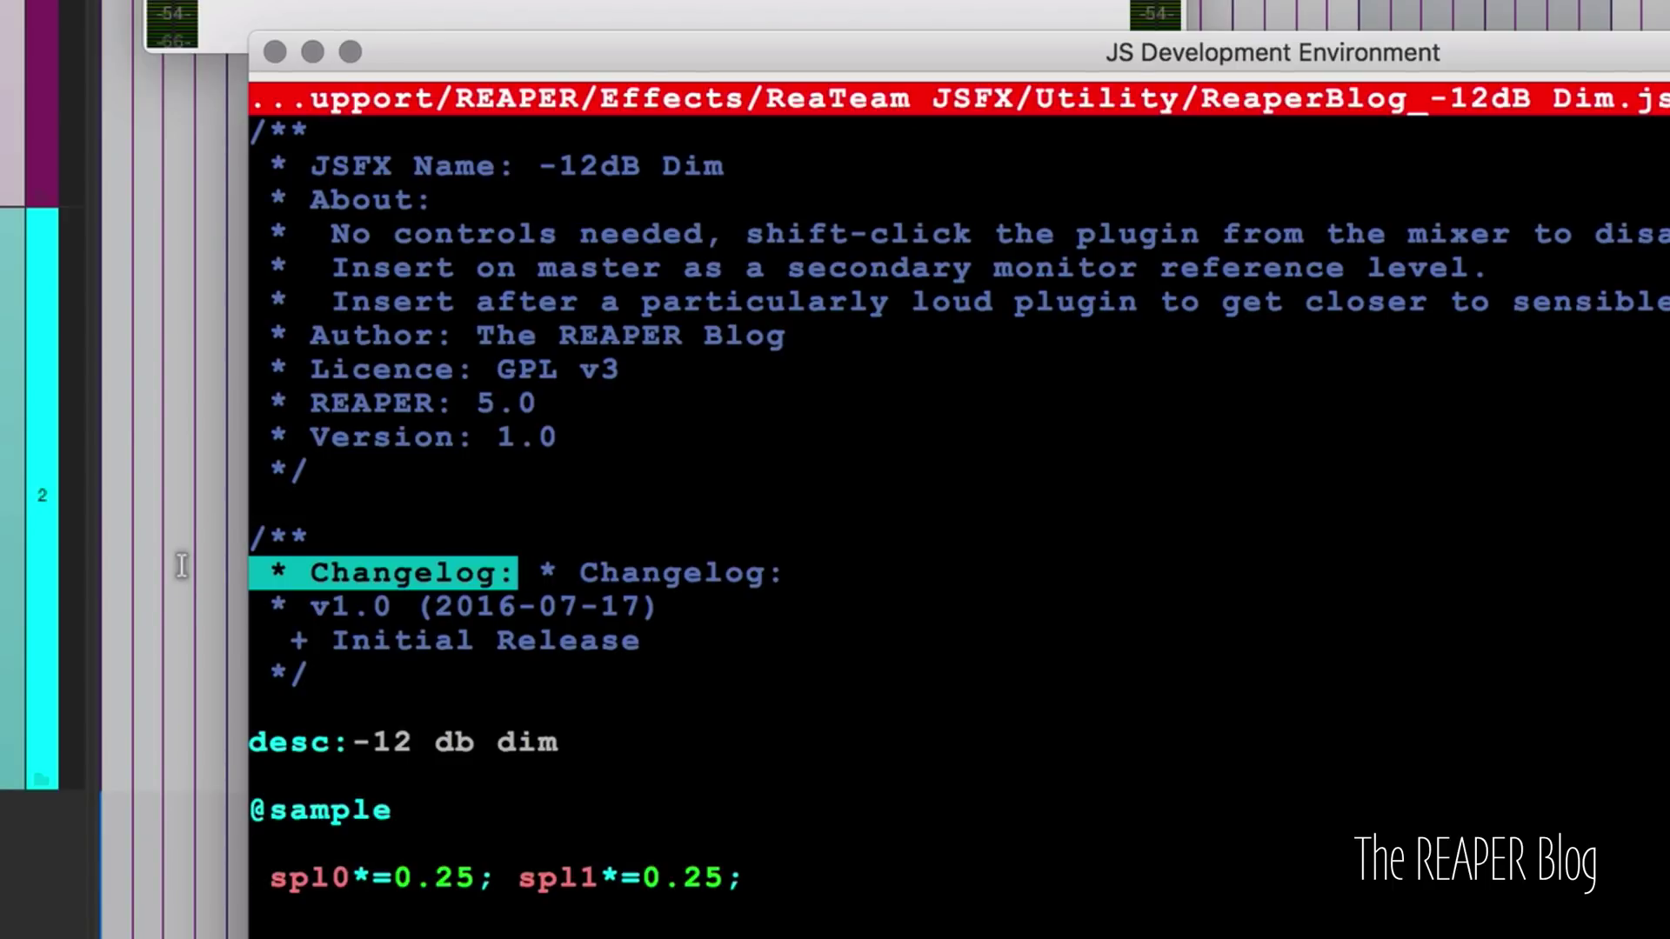
key(super+z)
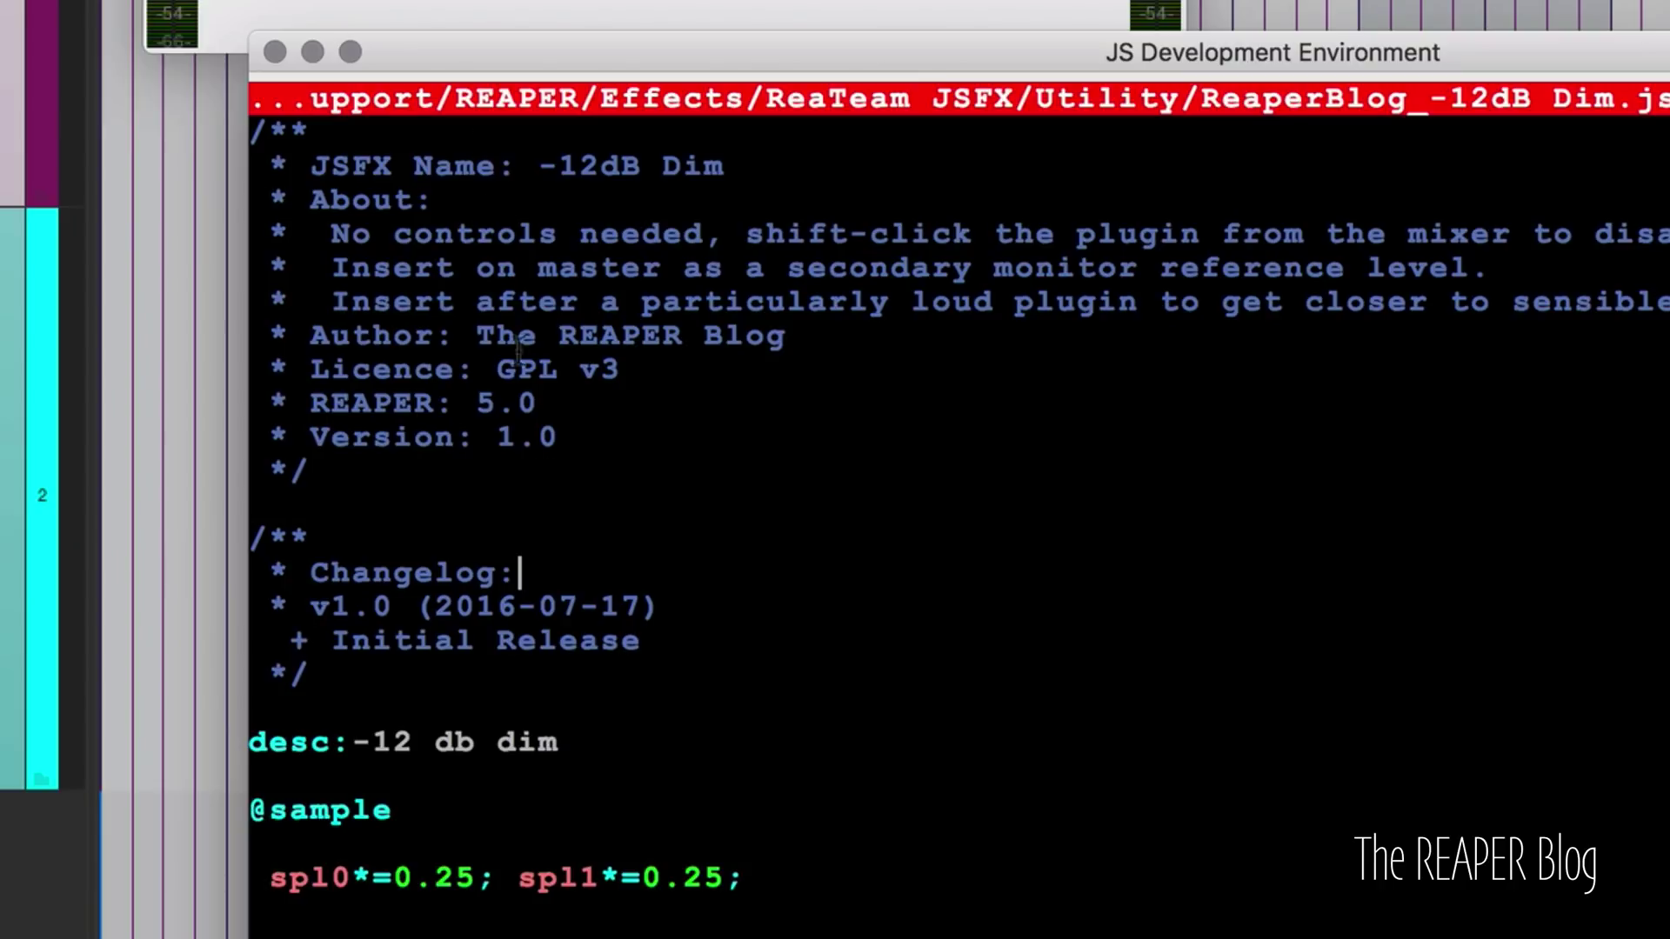
click(276, 51)
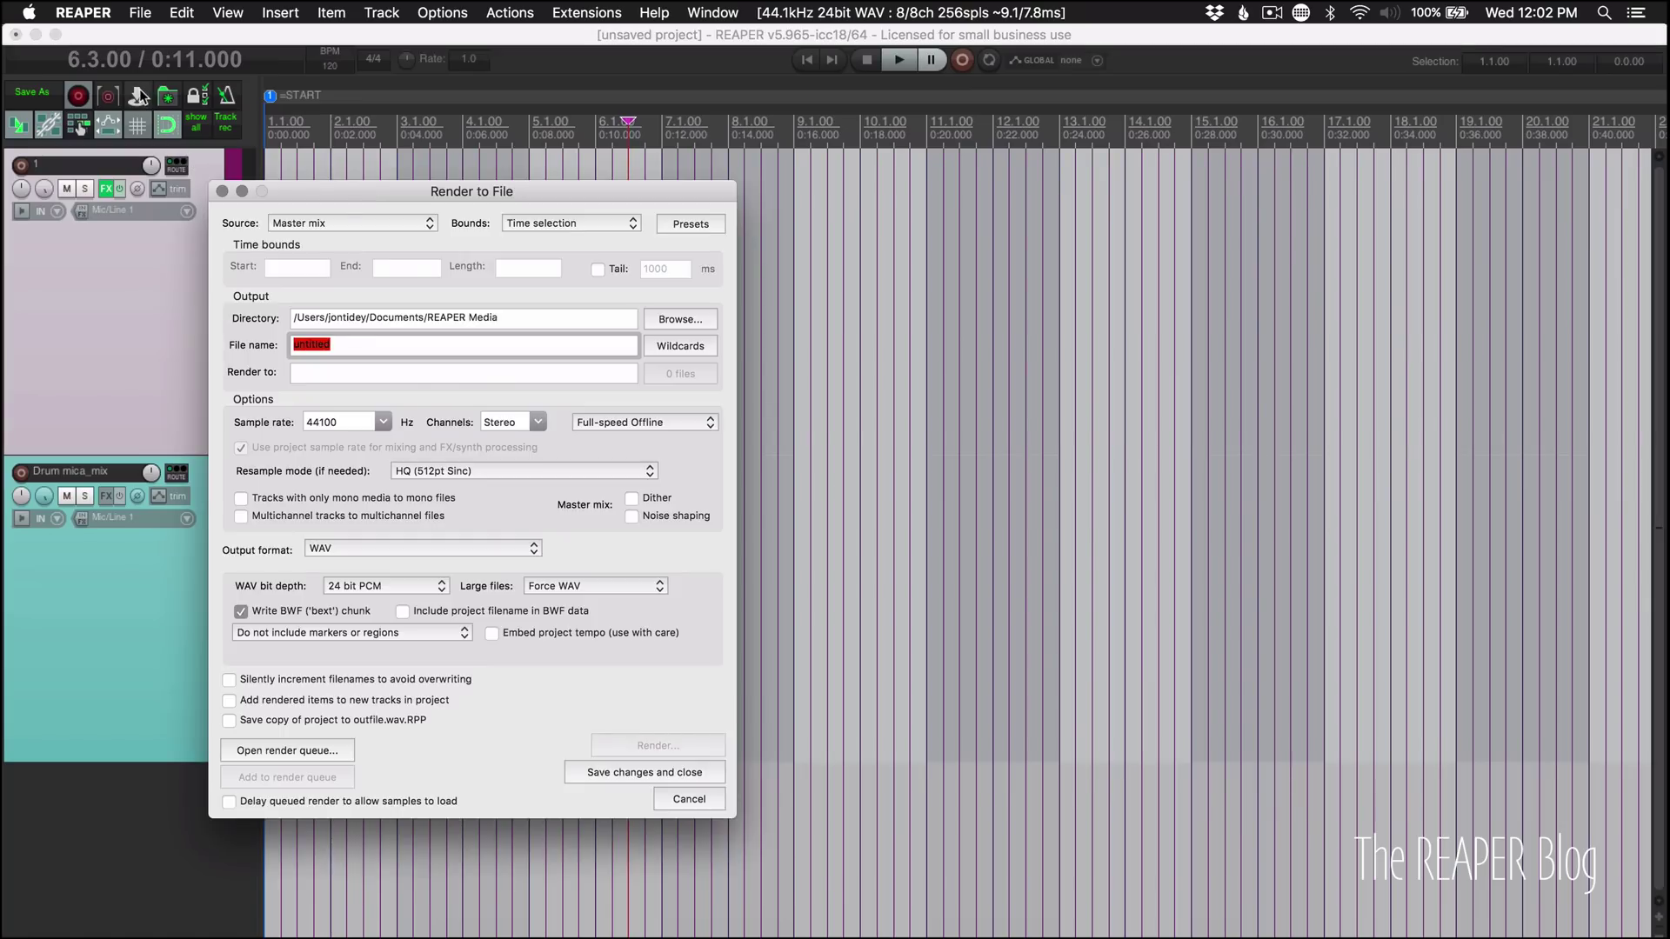
- Name the render file $bitdepth, select 1.1.00 to 5.2.00 on the ruler, and keep 24 bit PCM
click(691, 347)
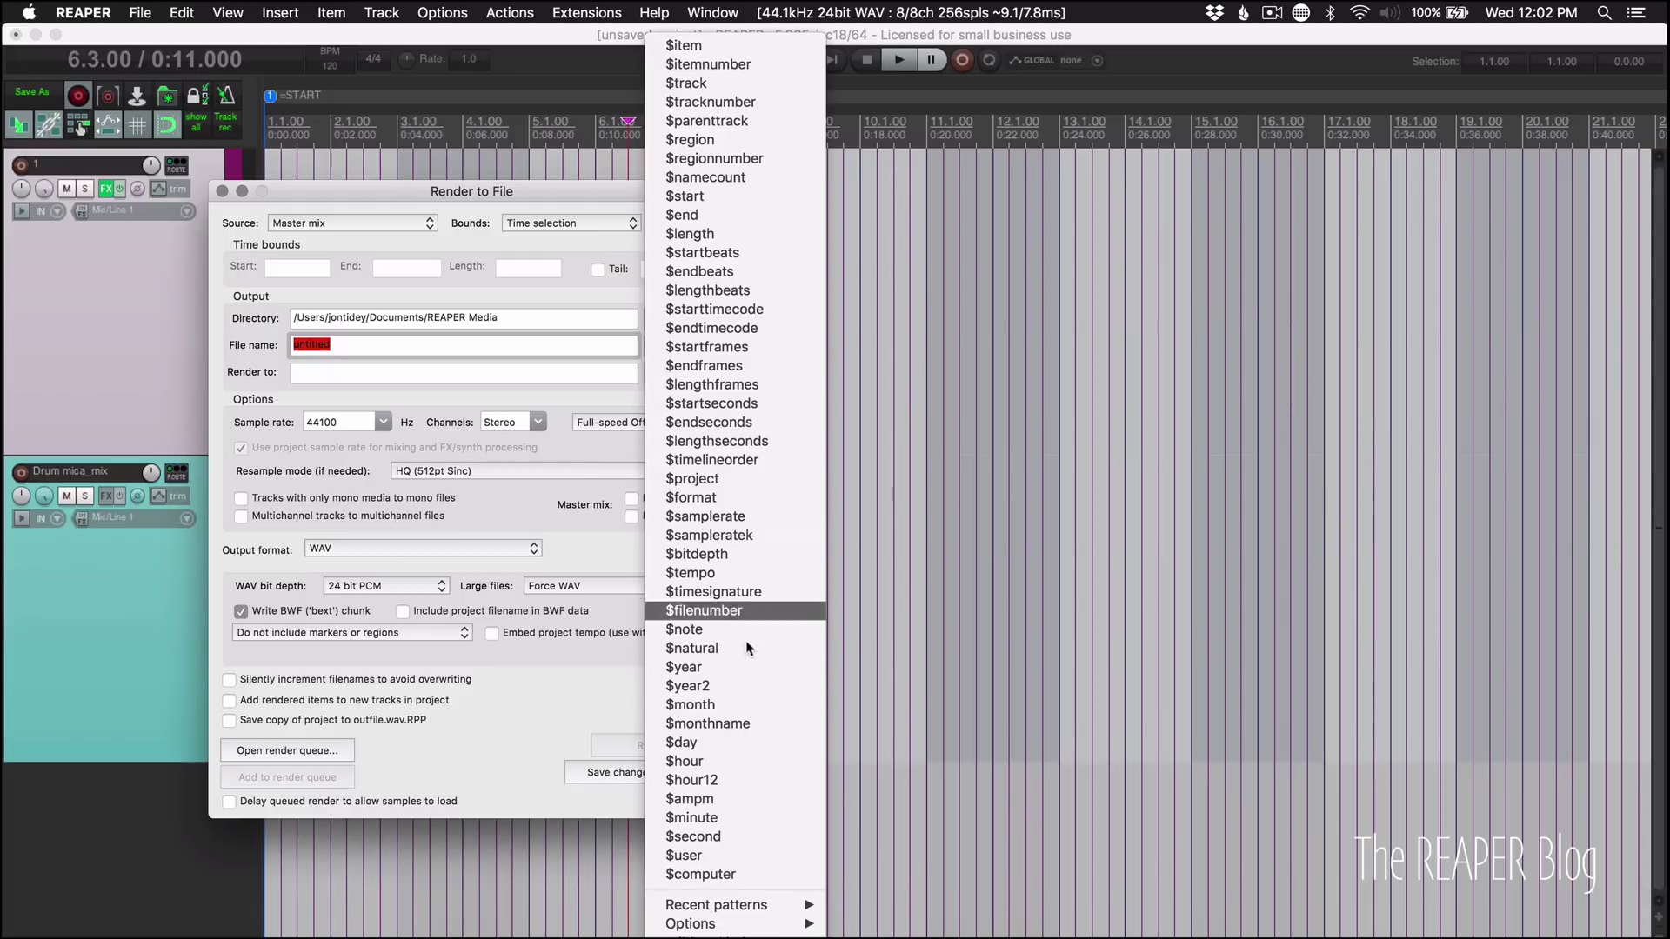
click(738, 555)
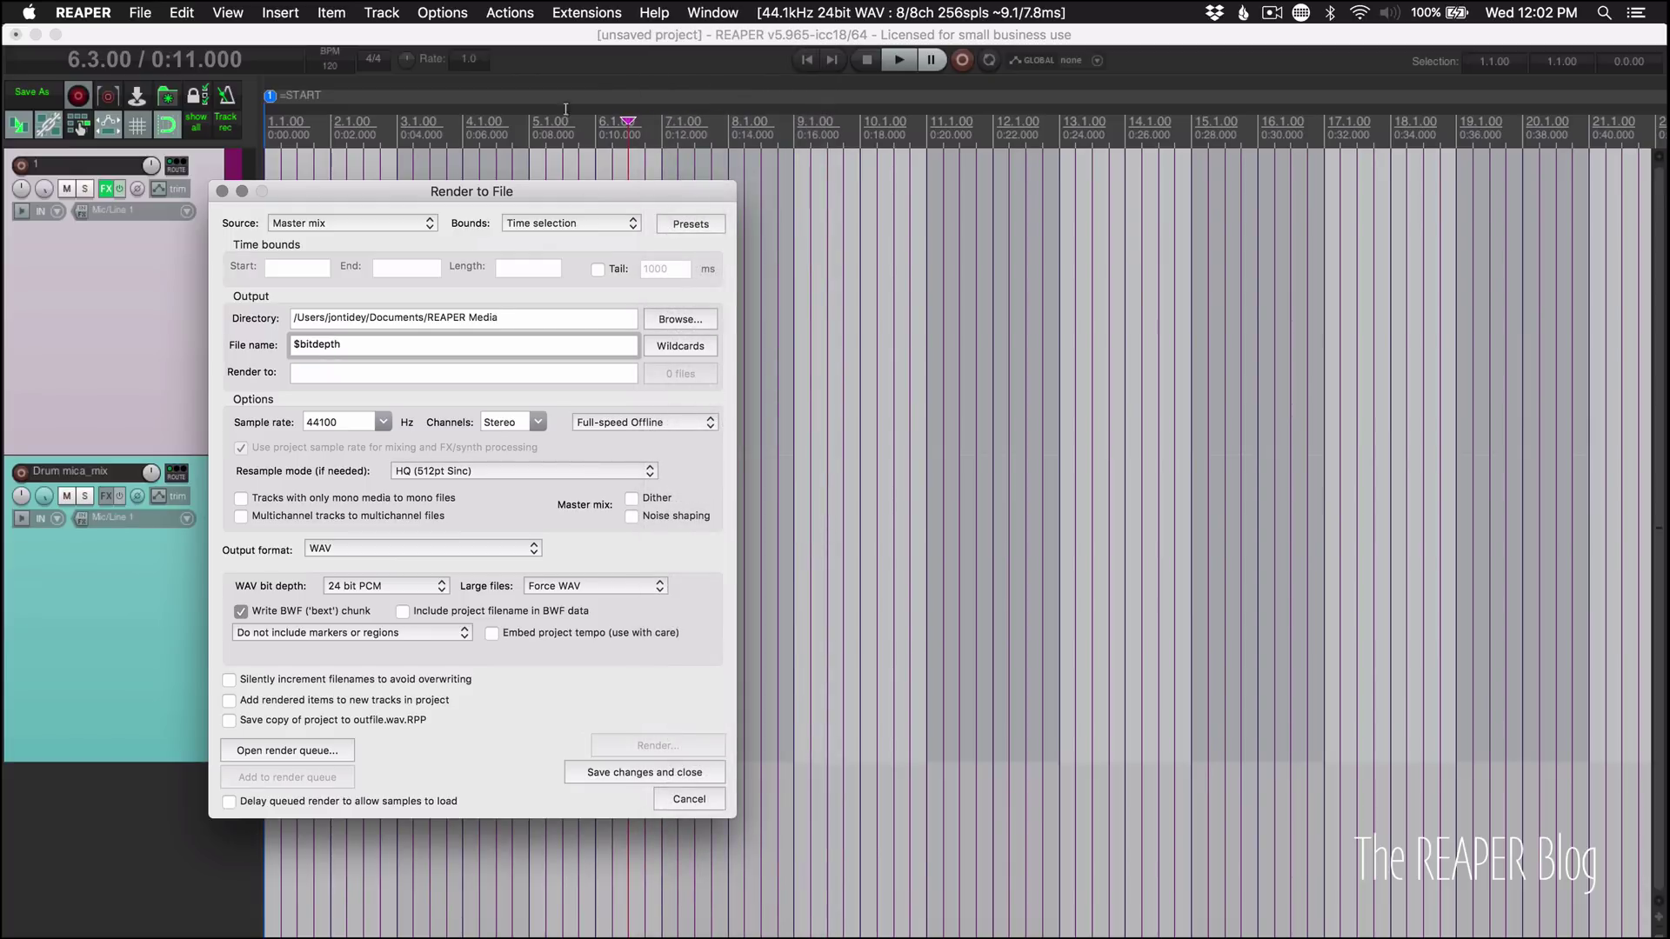
drag(561, 106, 267, 106)
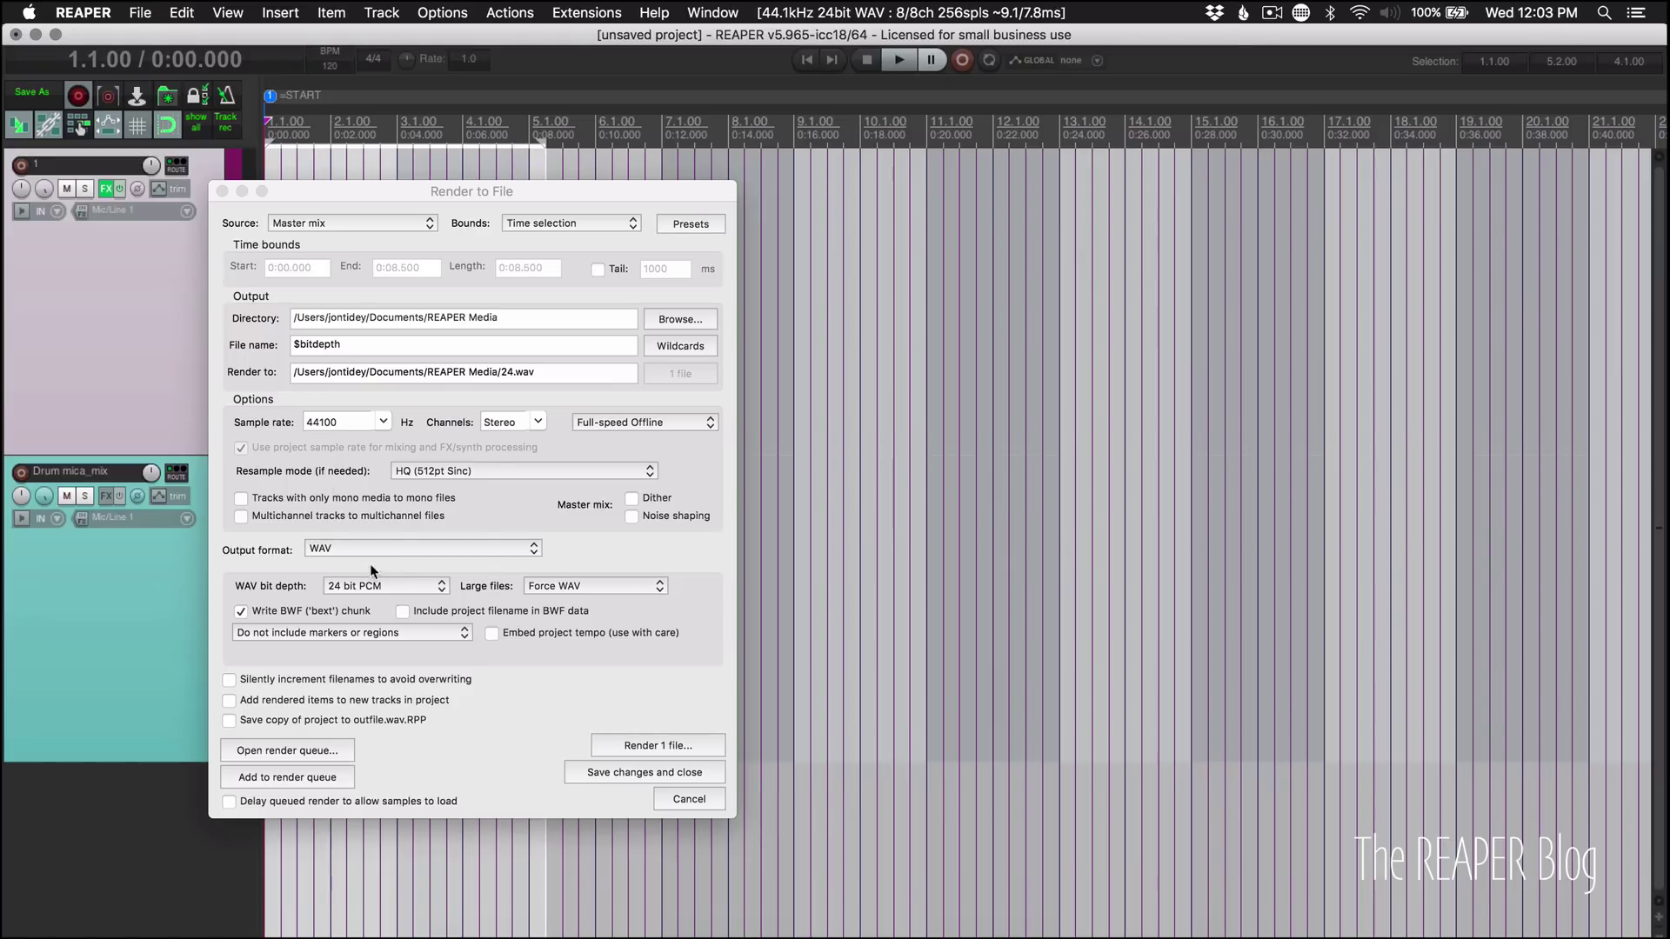
click(385, 585)
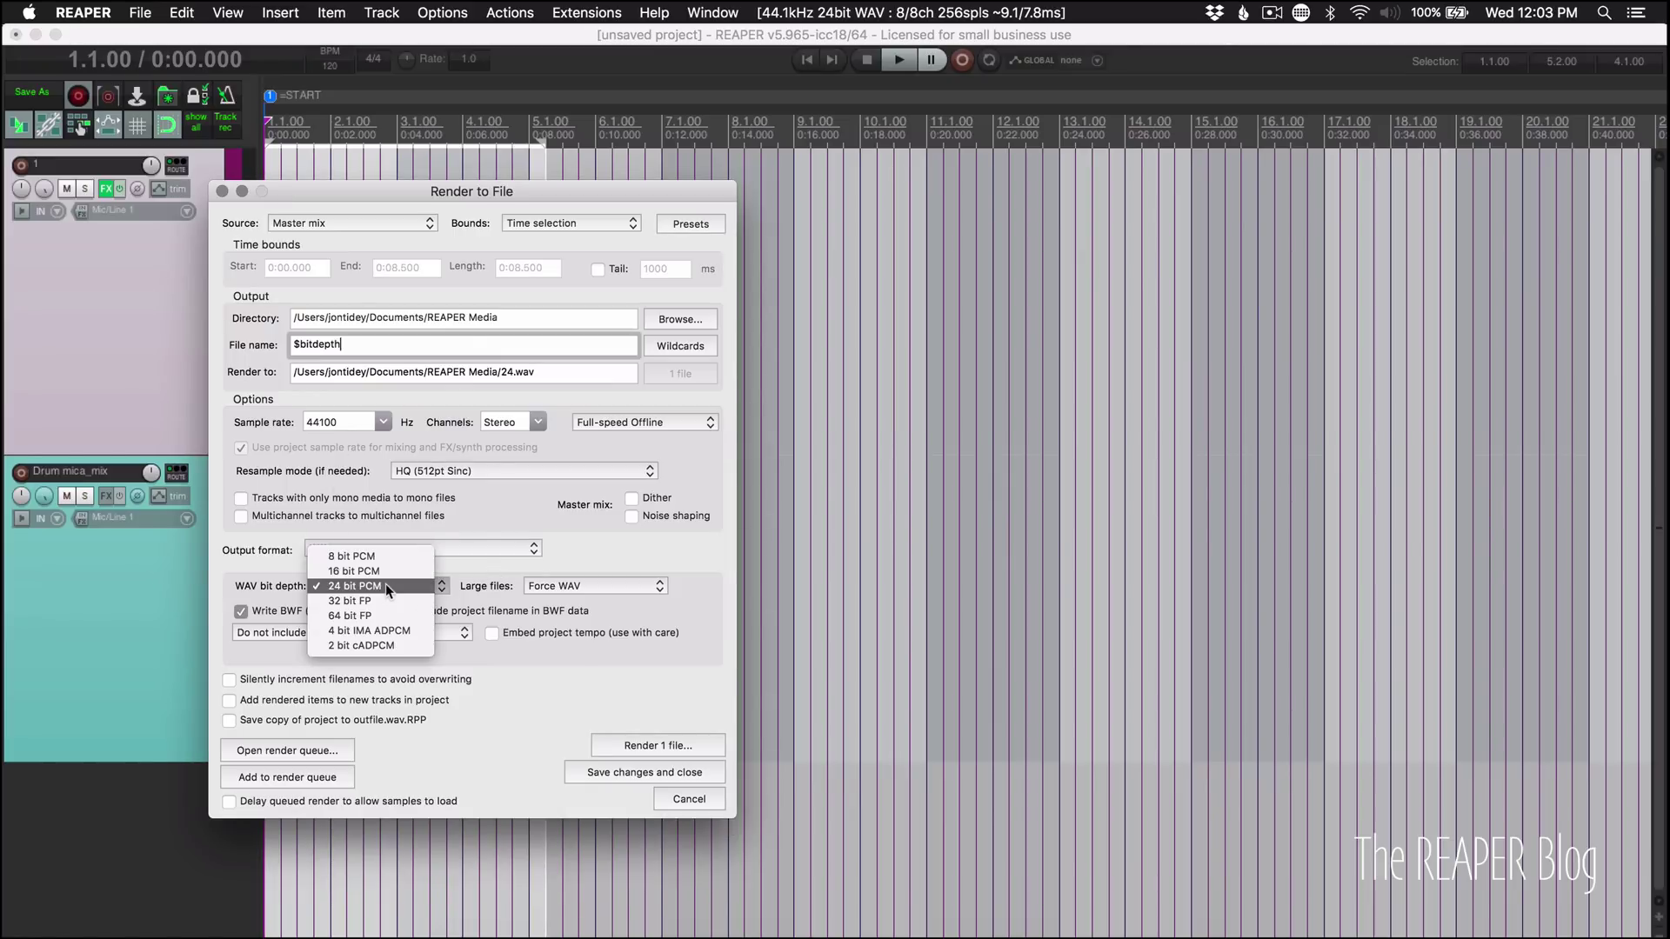
click(384, 584)
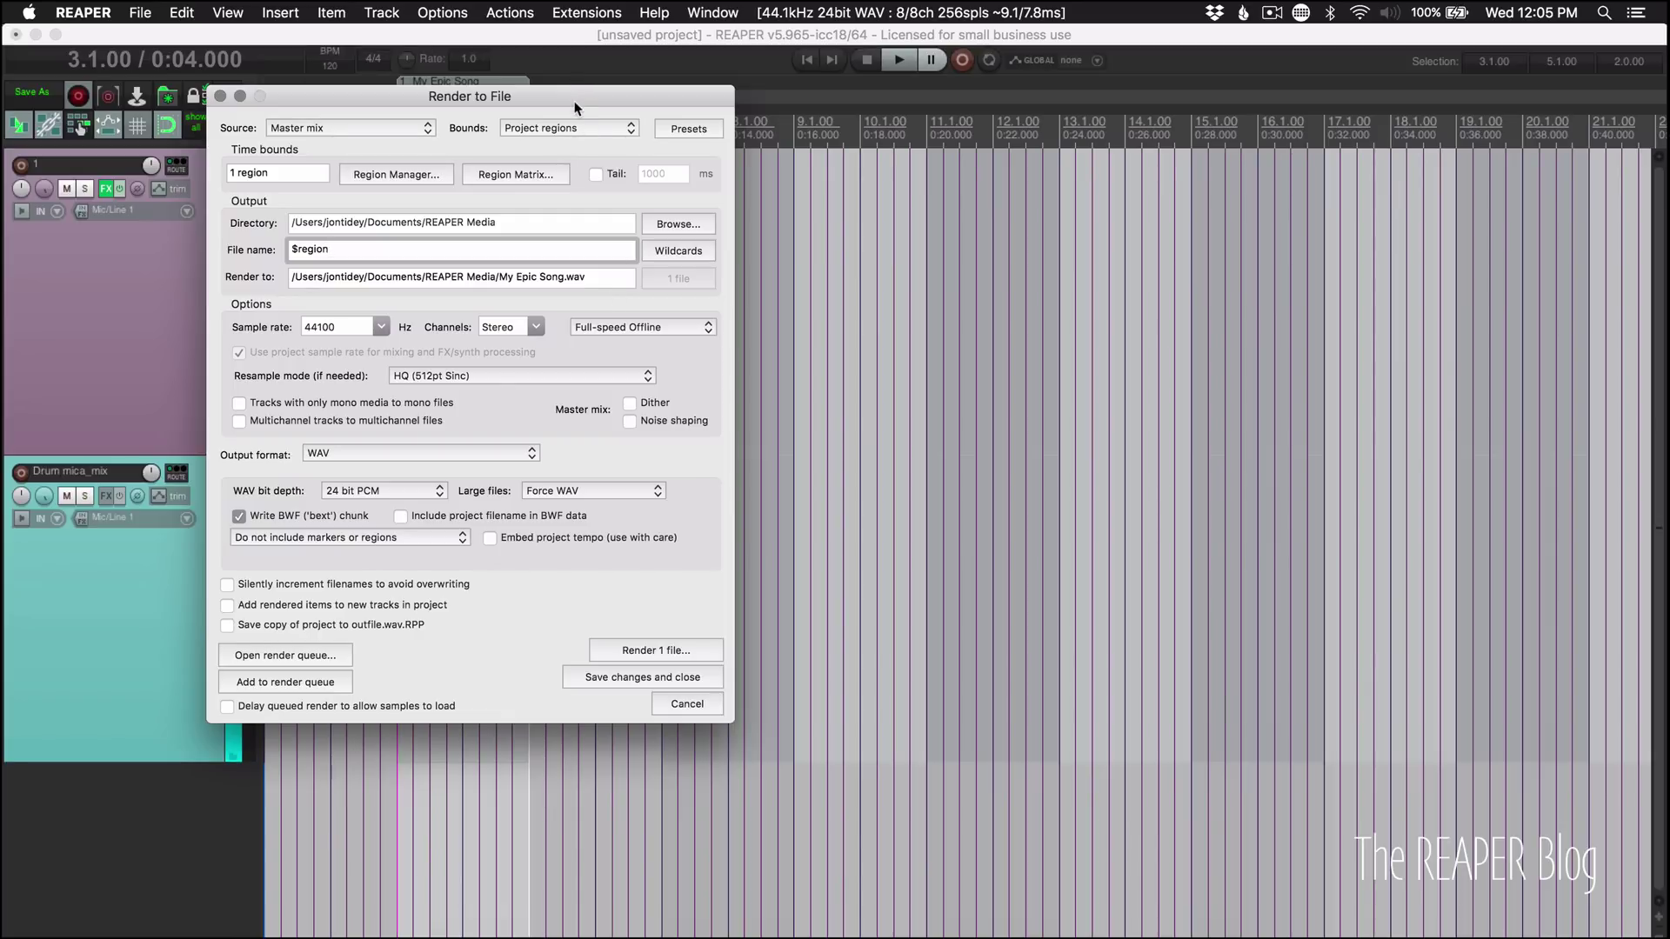
- Move the Render to File dialog off the region ruler and show the file name wildcards list
drag(574, 102, 541, 232)
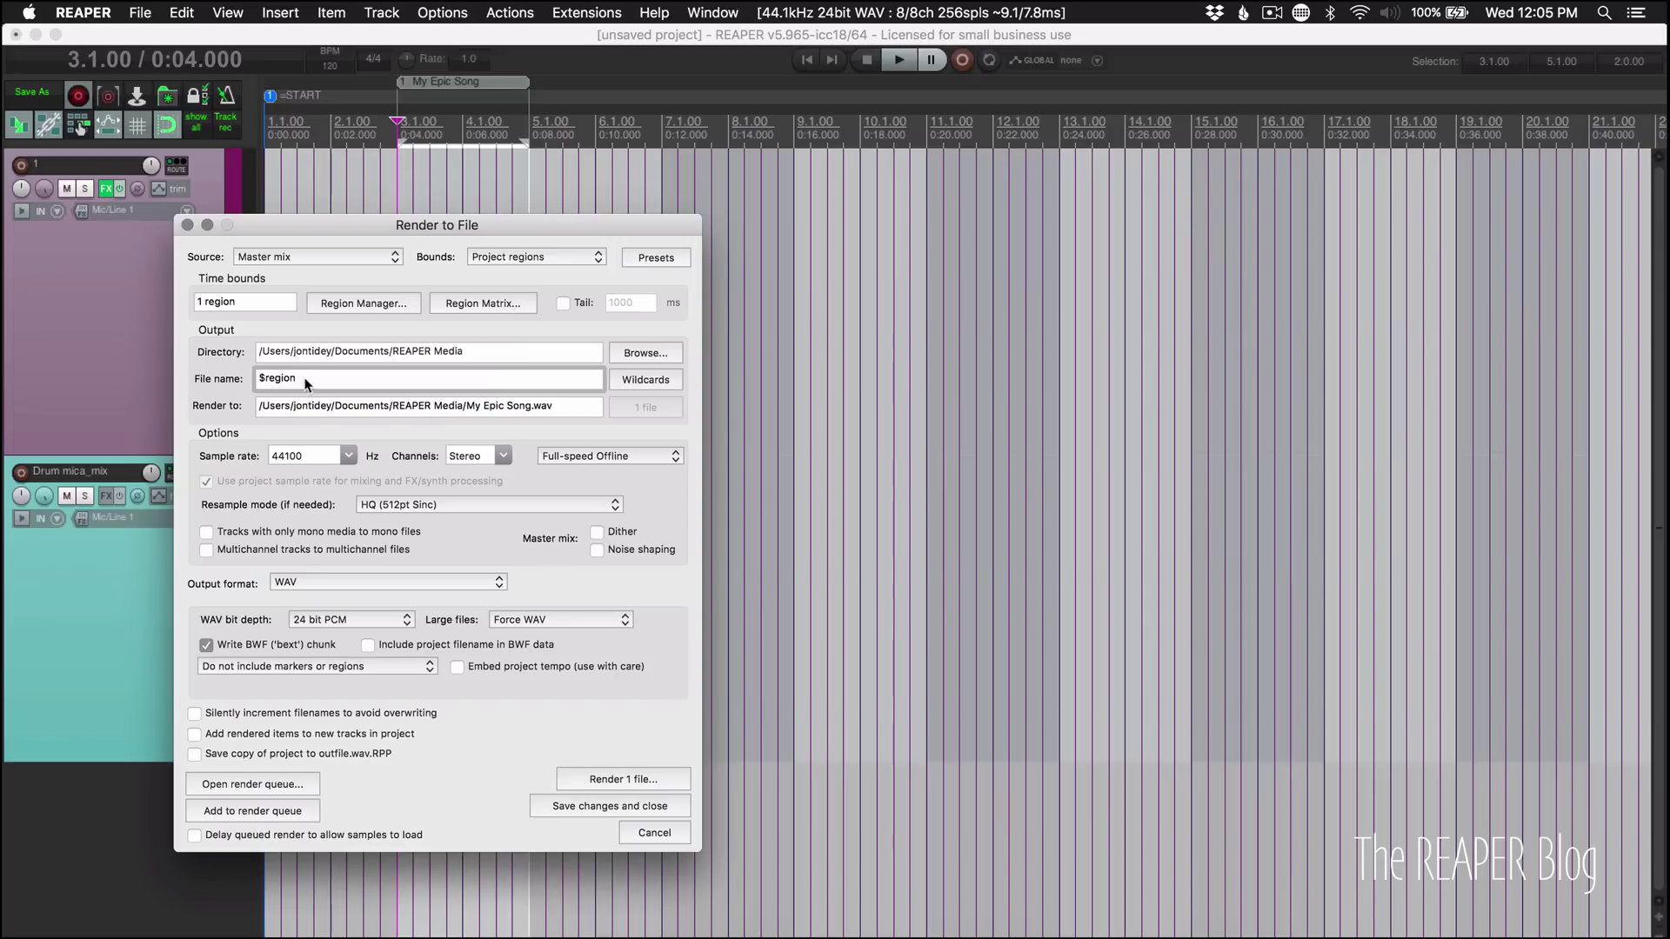
click(642, 380)
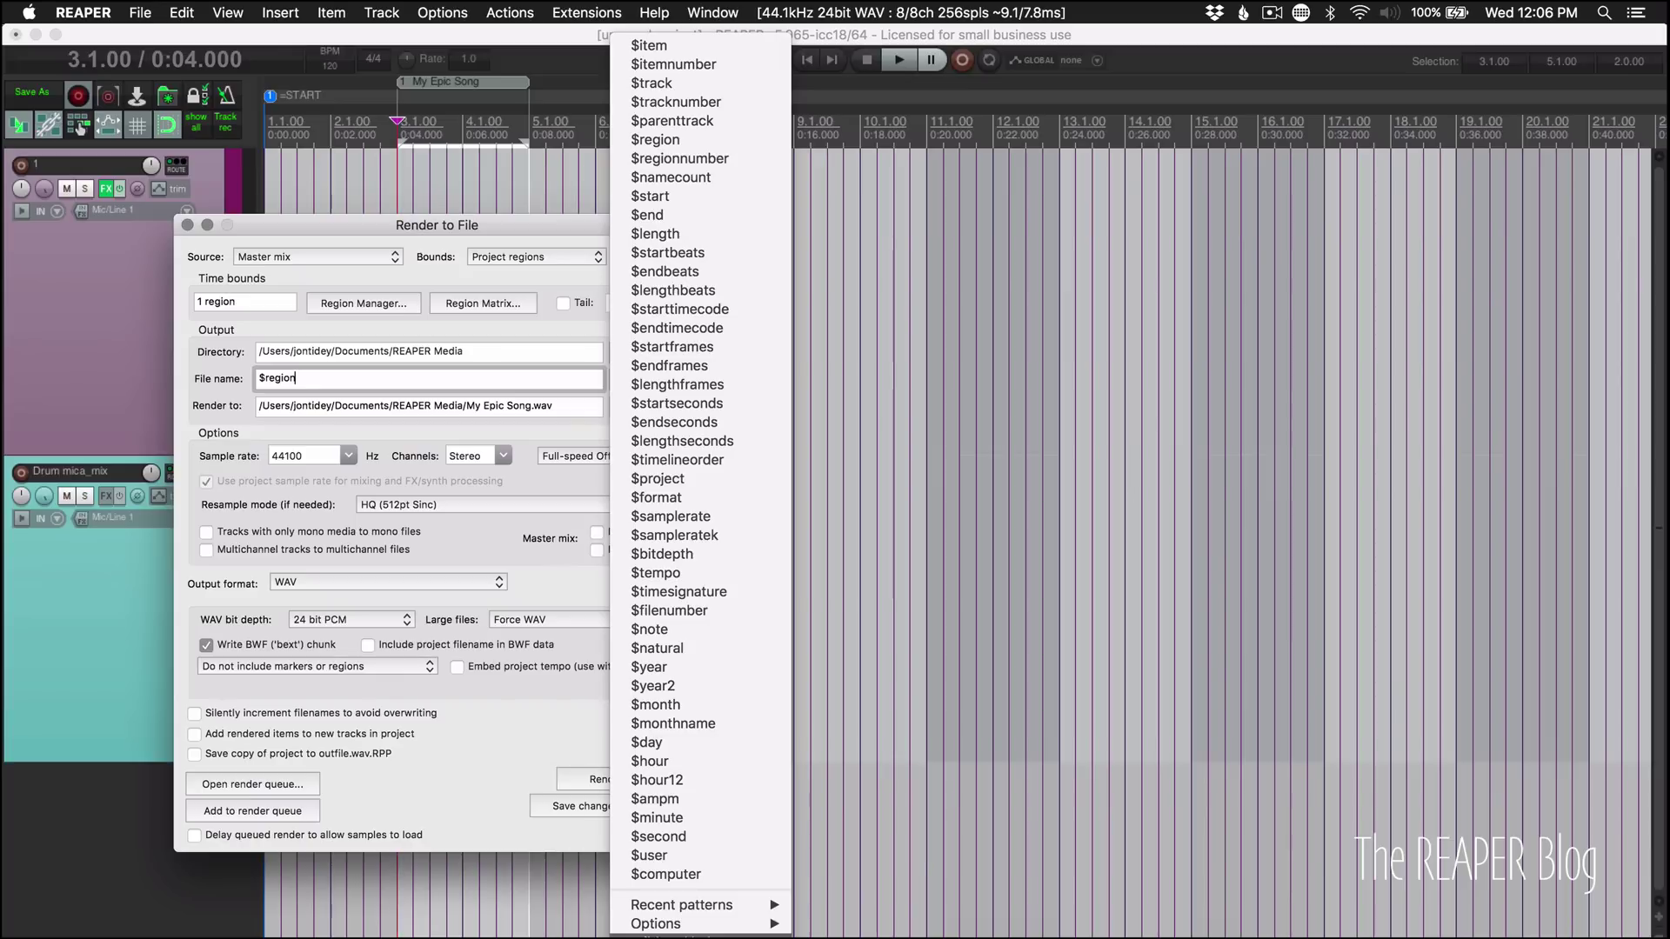
- In the Render Wildcard Help, select the character-replacement passage, then clear the selection
key(Escape)
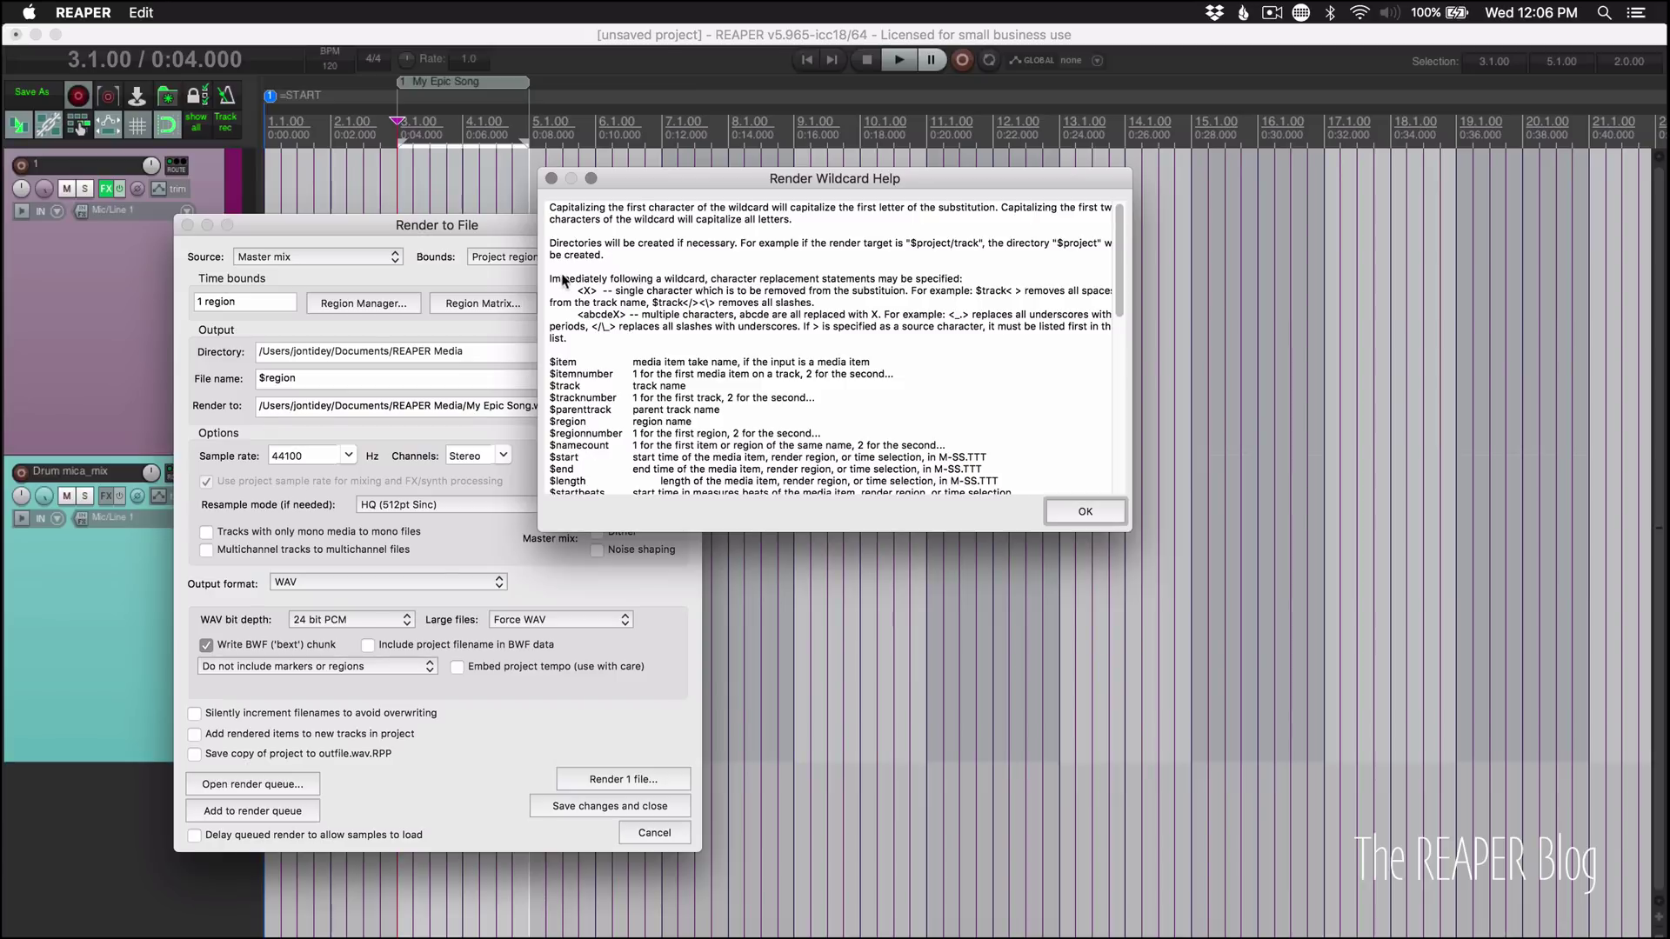
drag(549, 278, 1009, 330)
click(1008, 330)
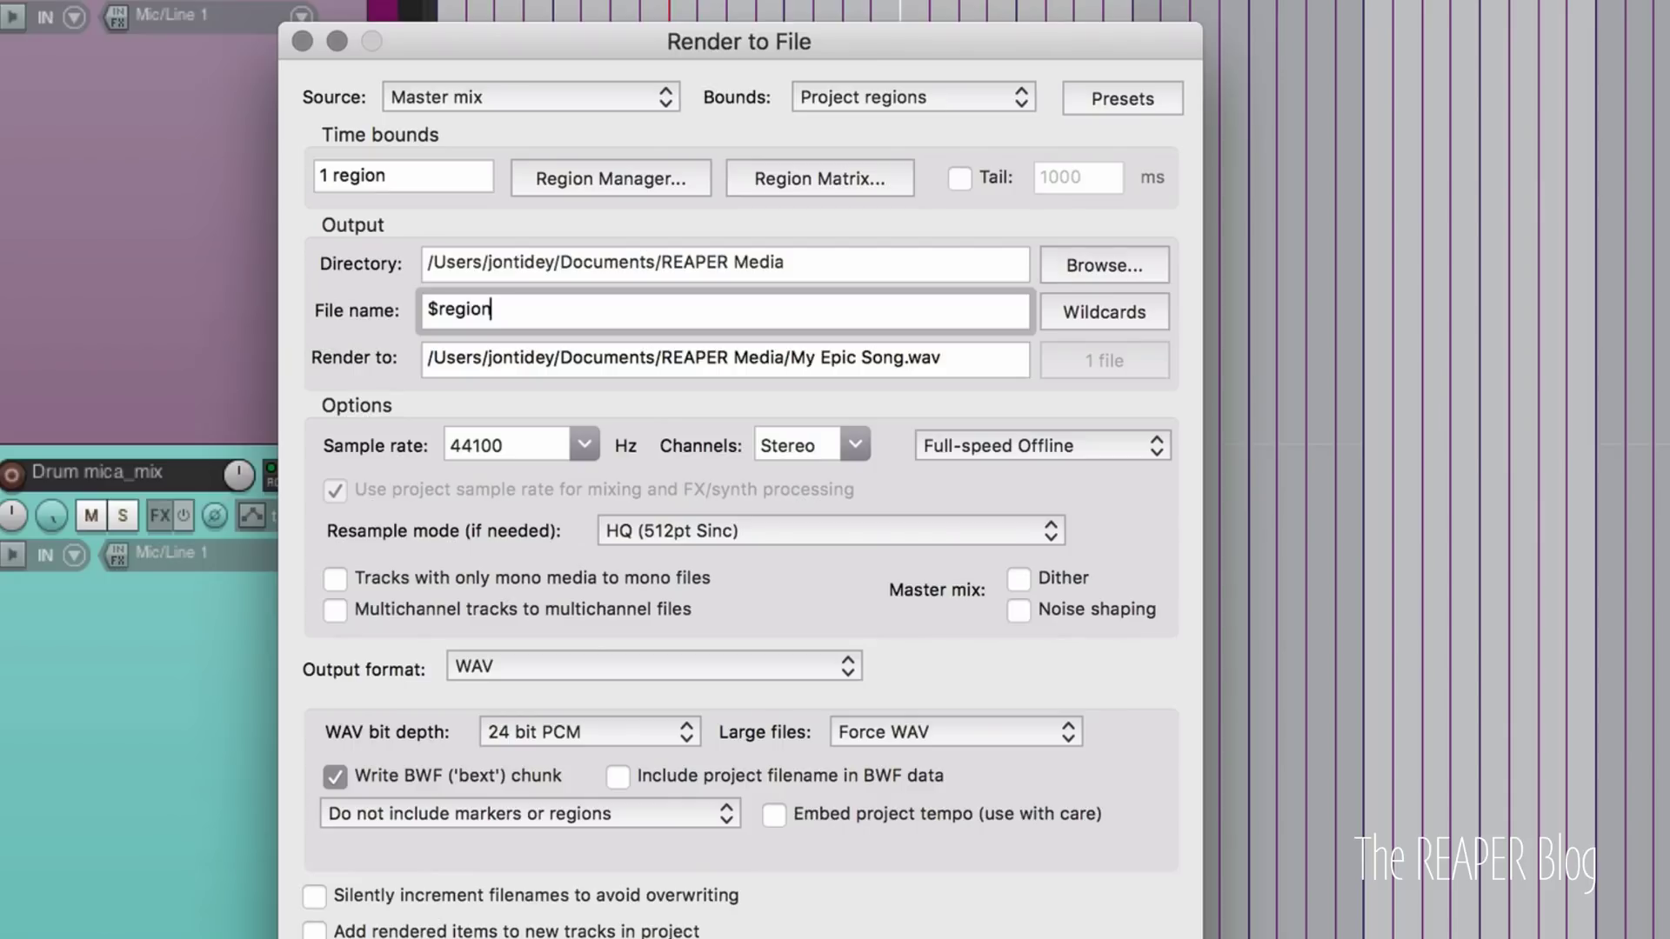
text(<)
text(.>)
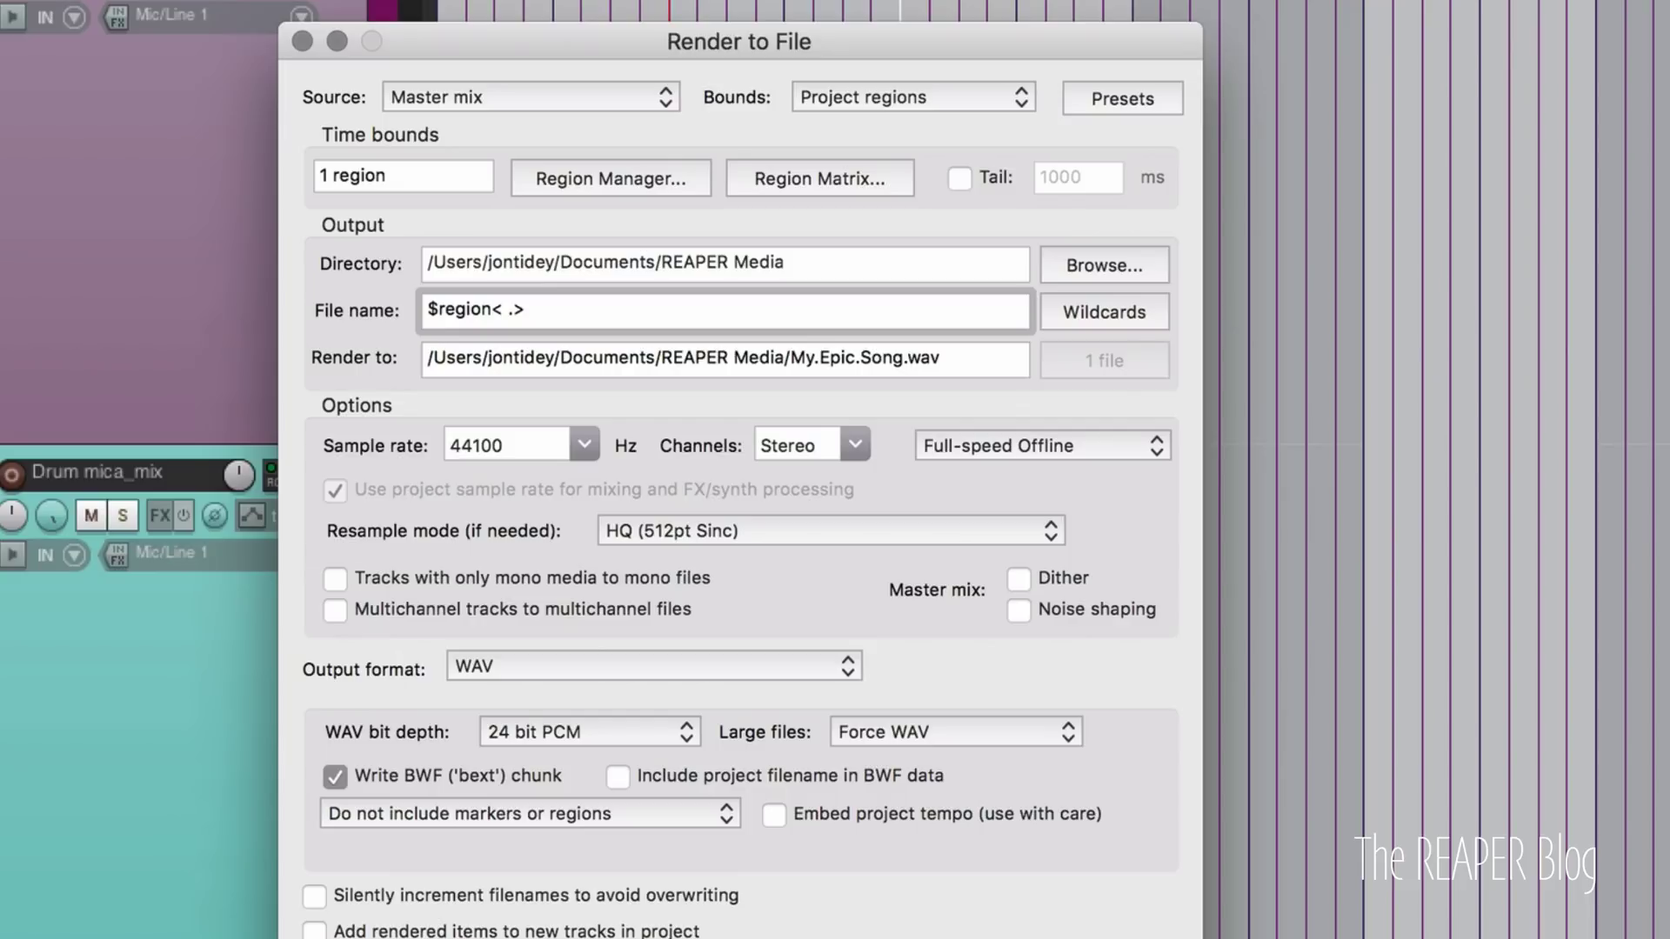
key(BackSpace)
text(-)
key(BackSpace)
text(_)
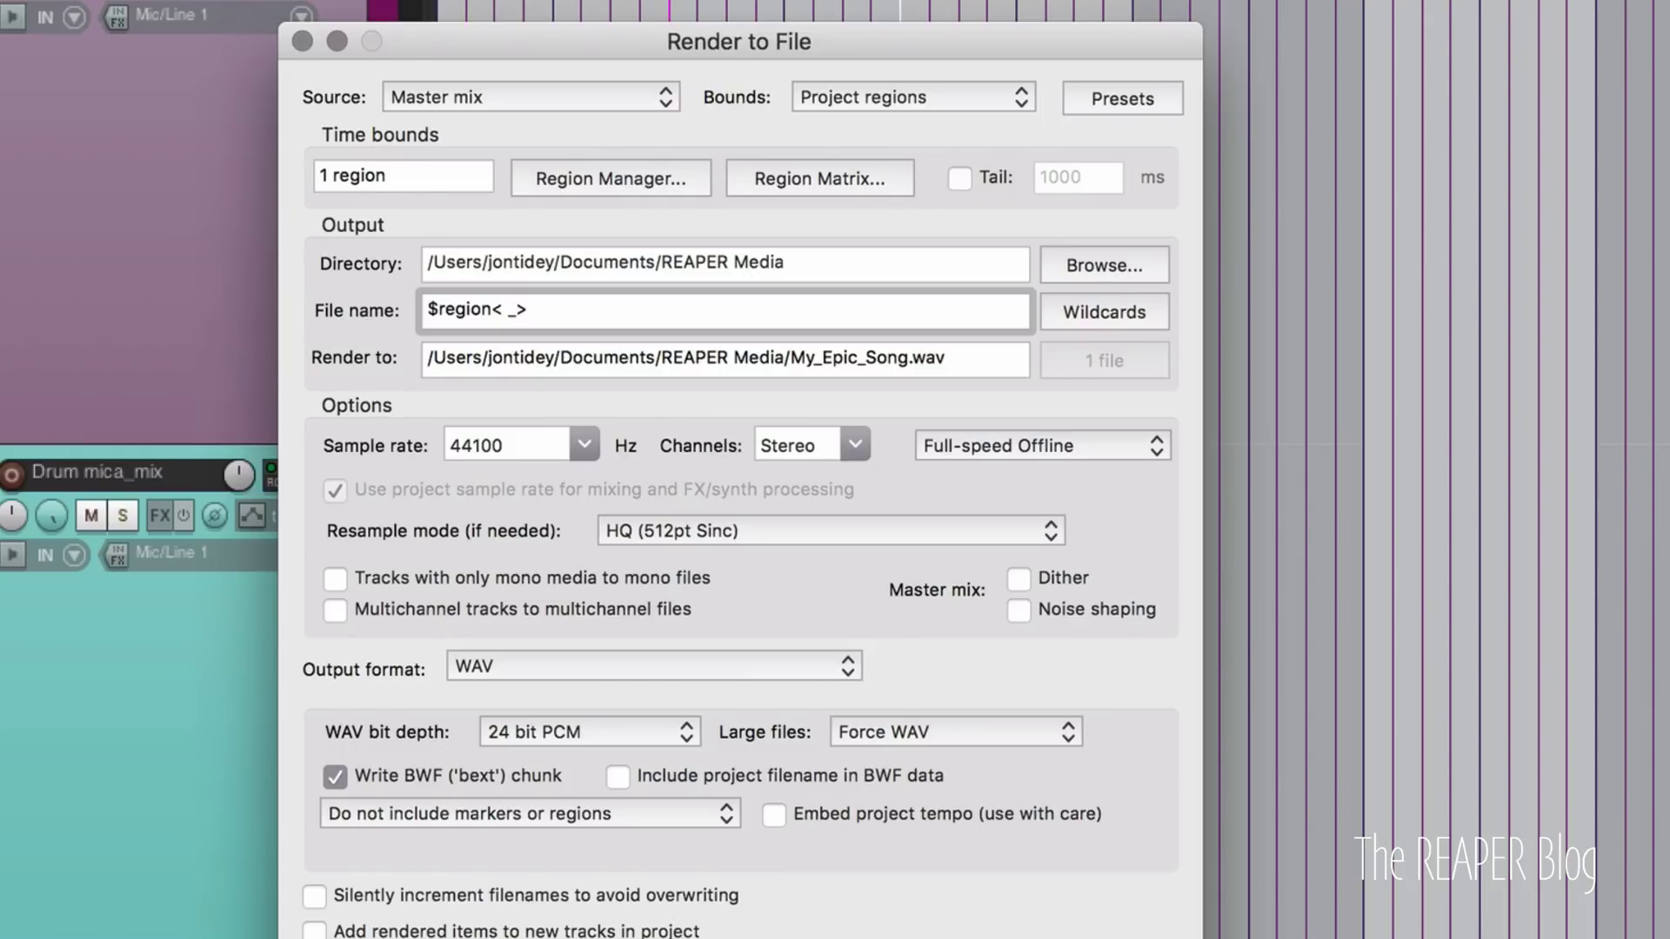
click(517, 309)
key(BackSpace)
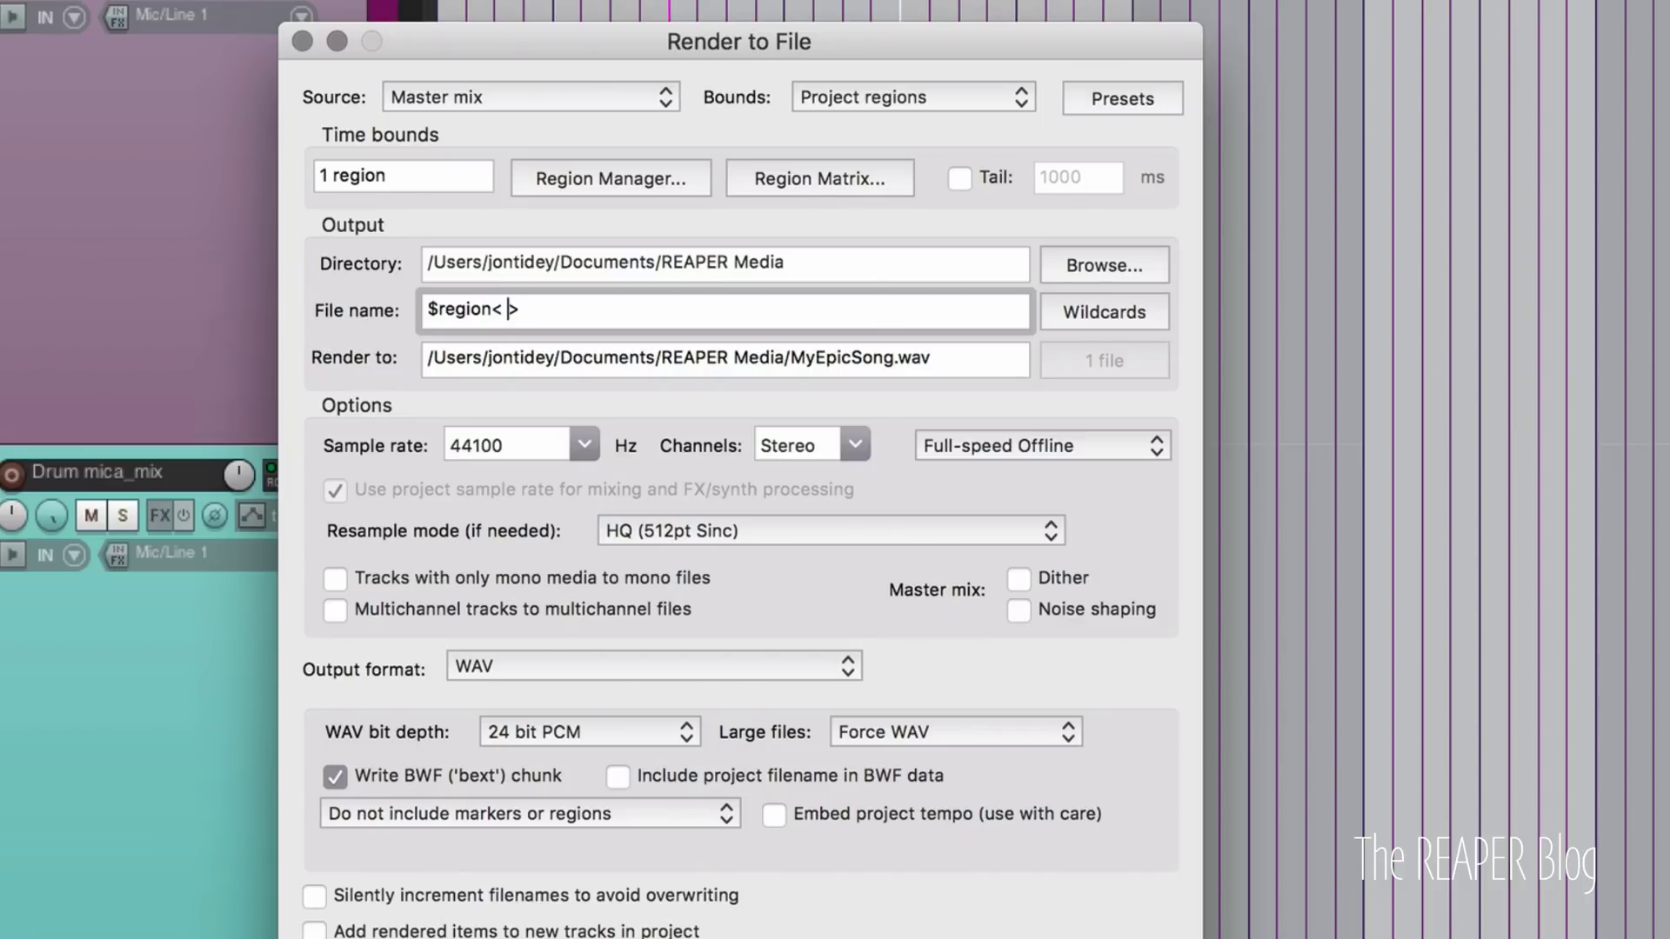
key(BackSpace)
key(Delete)
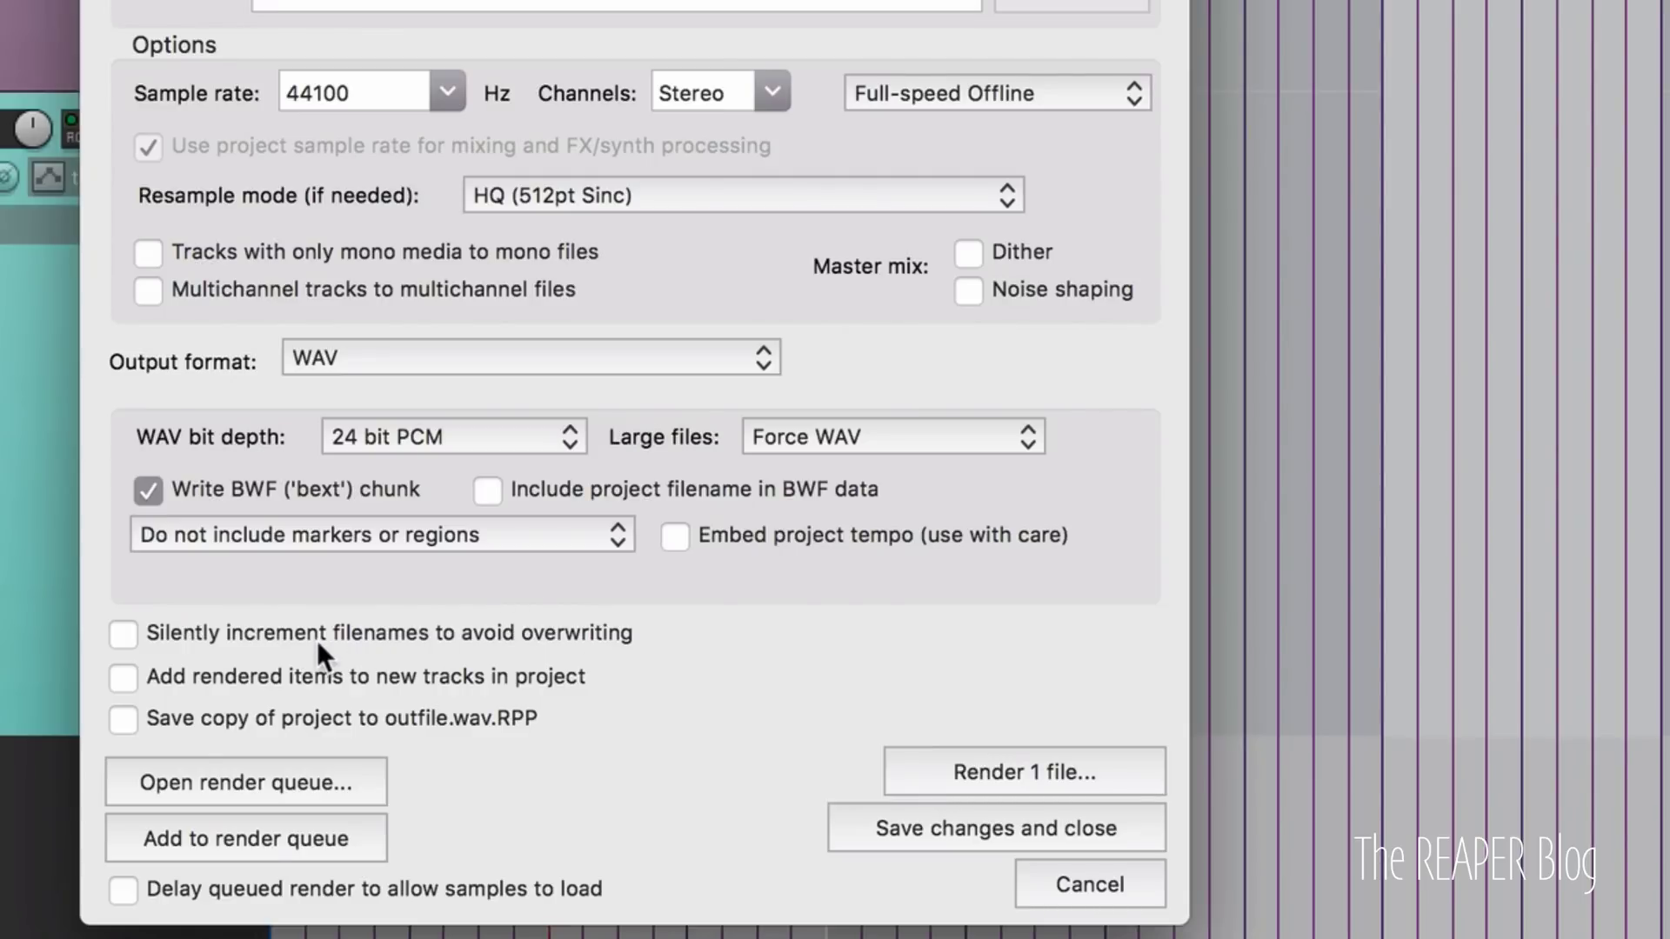
- Enable 'Silently increment filenames to avoid overwriting' in the render settings
click(316, 640)
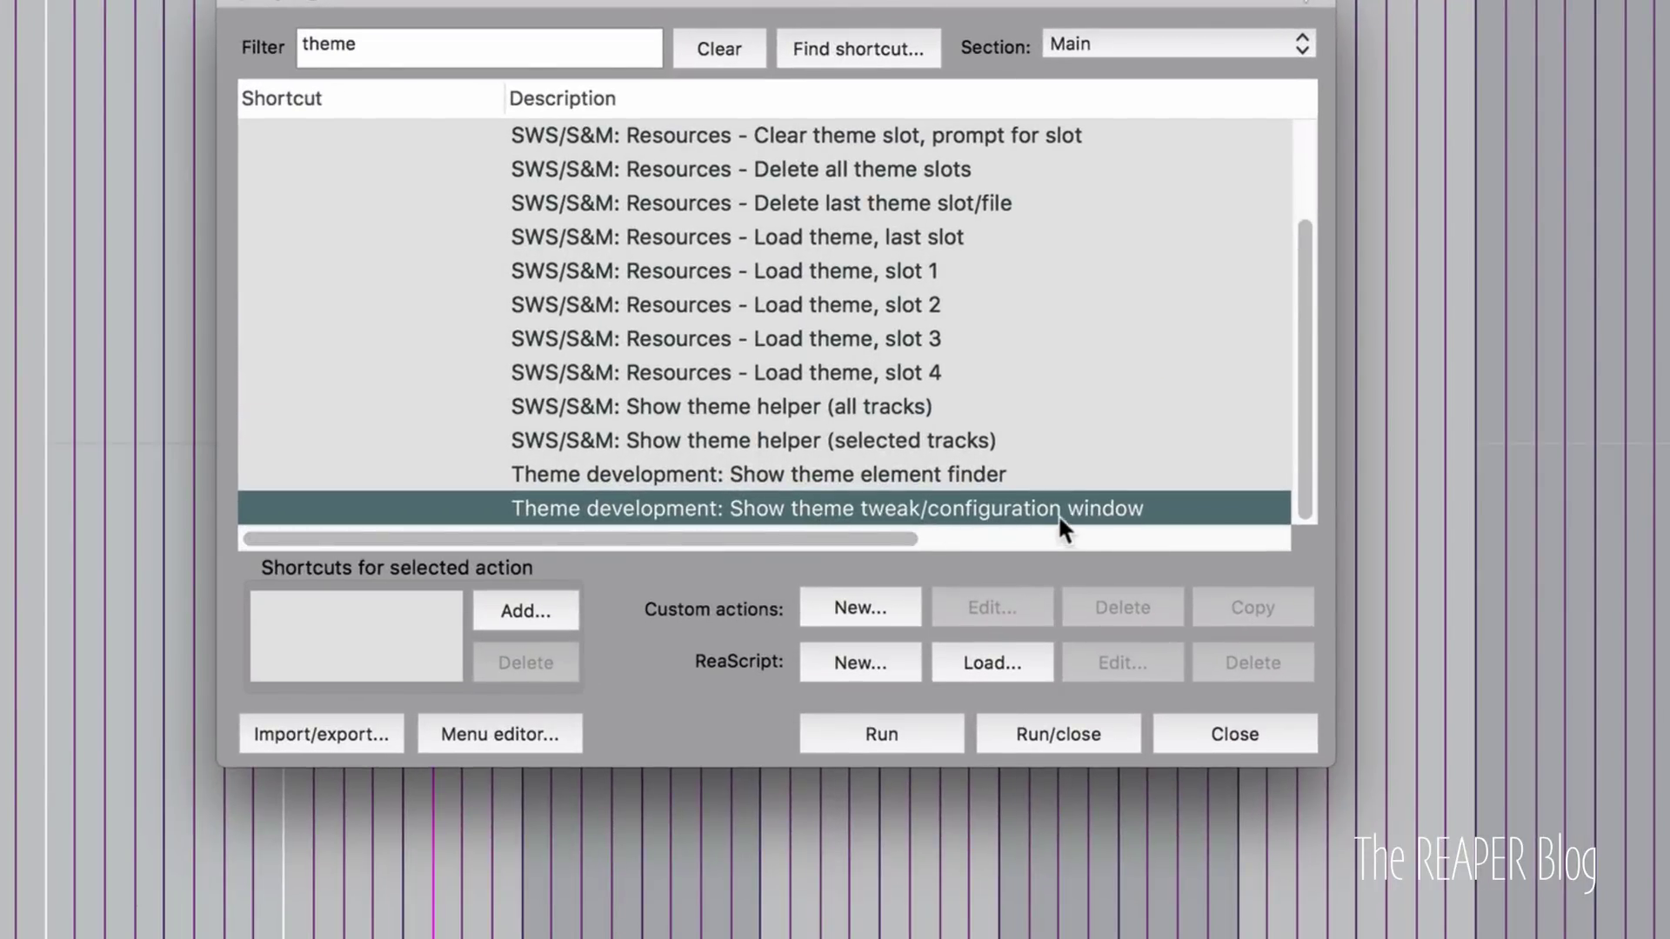
- Run 'Show theme tweak/configuration window', place the tweaker over the action list, and focus its filter
click(890, 733)
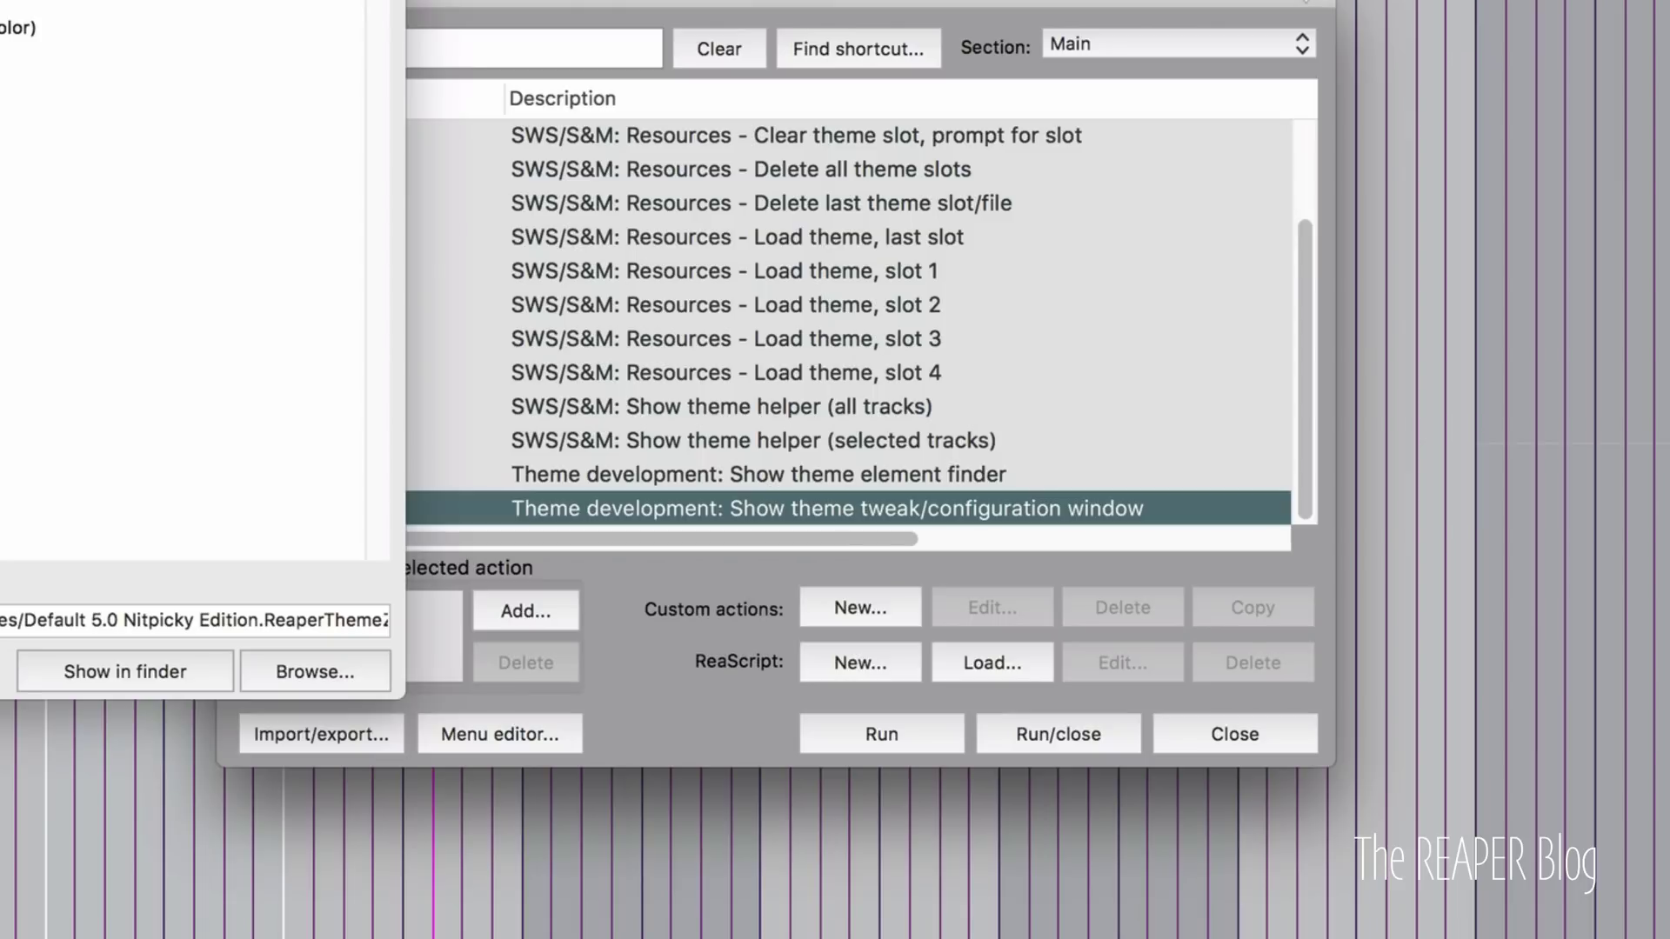
drag(278, 1, 496, 7)
click(551, 55)
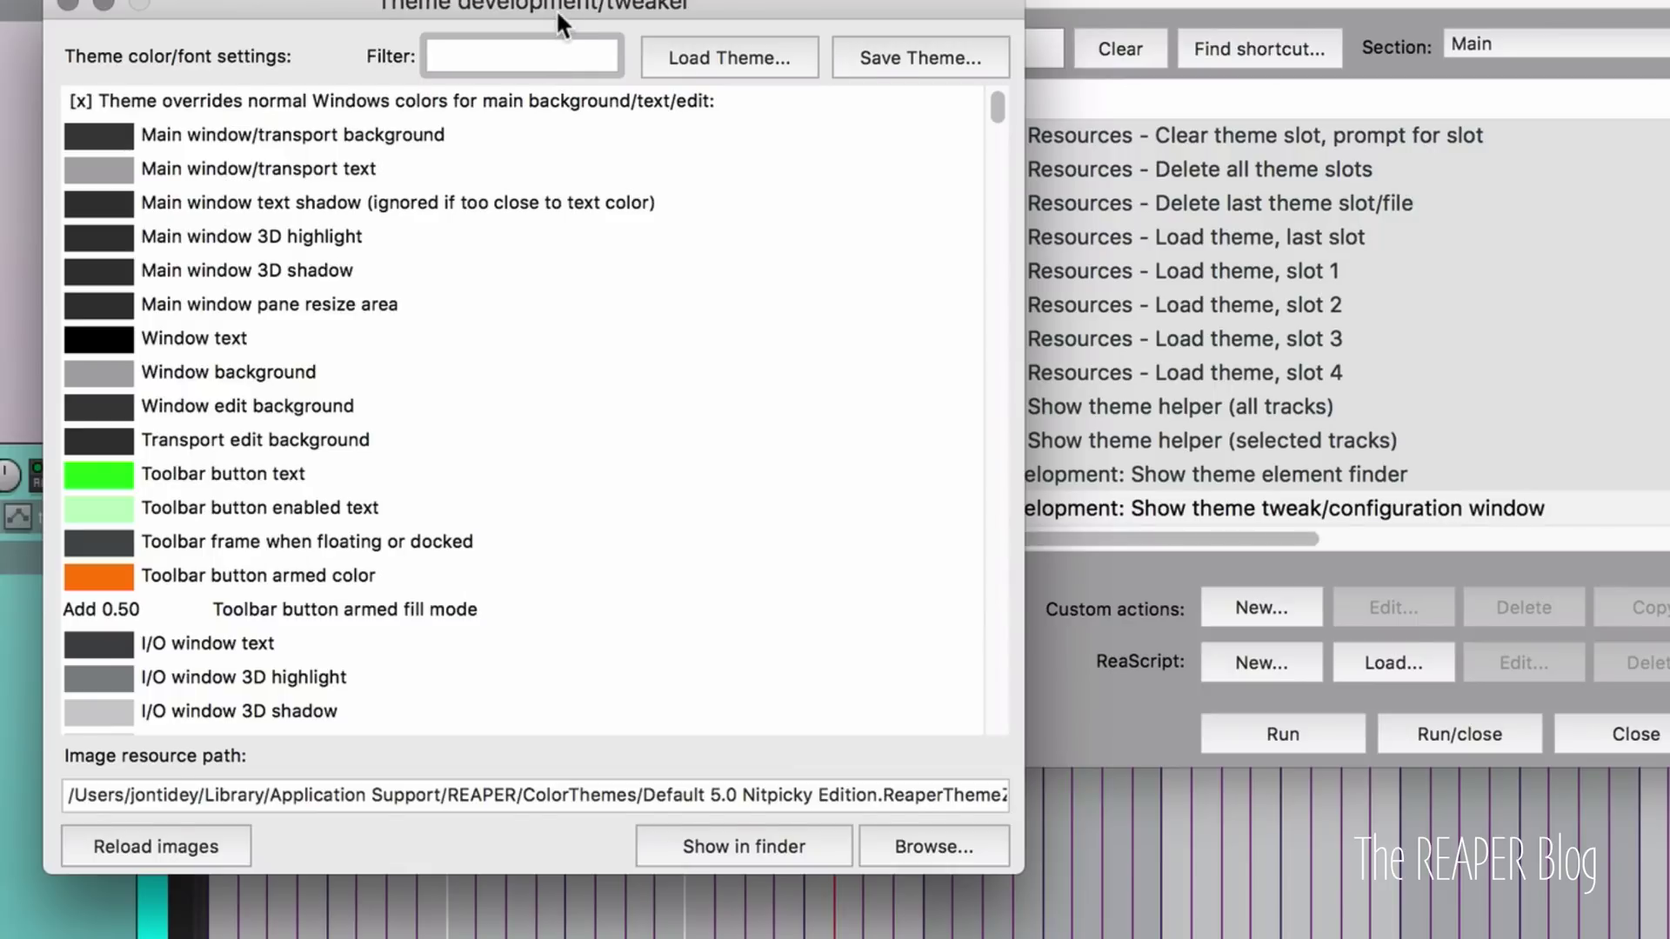
drag(555, 9, 732, 191)
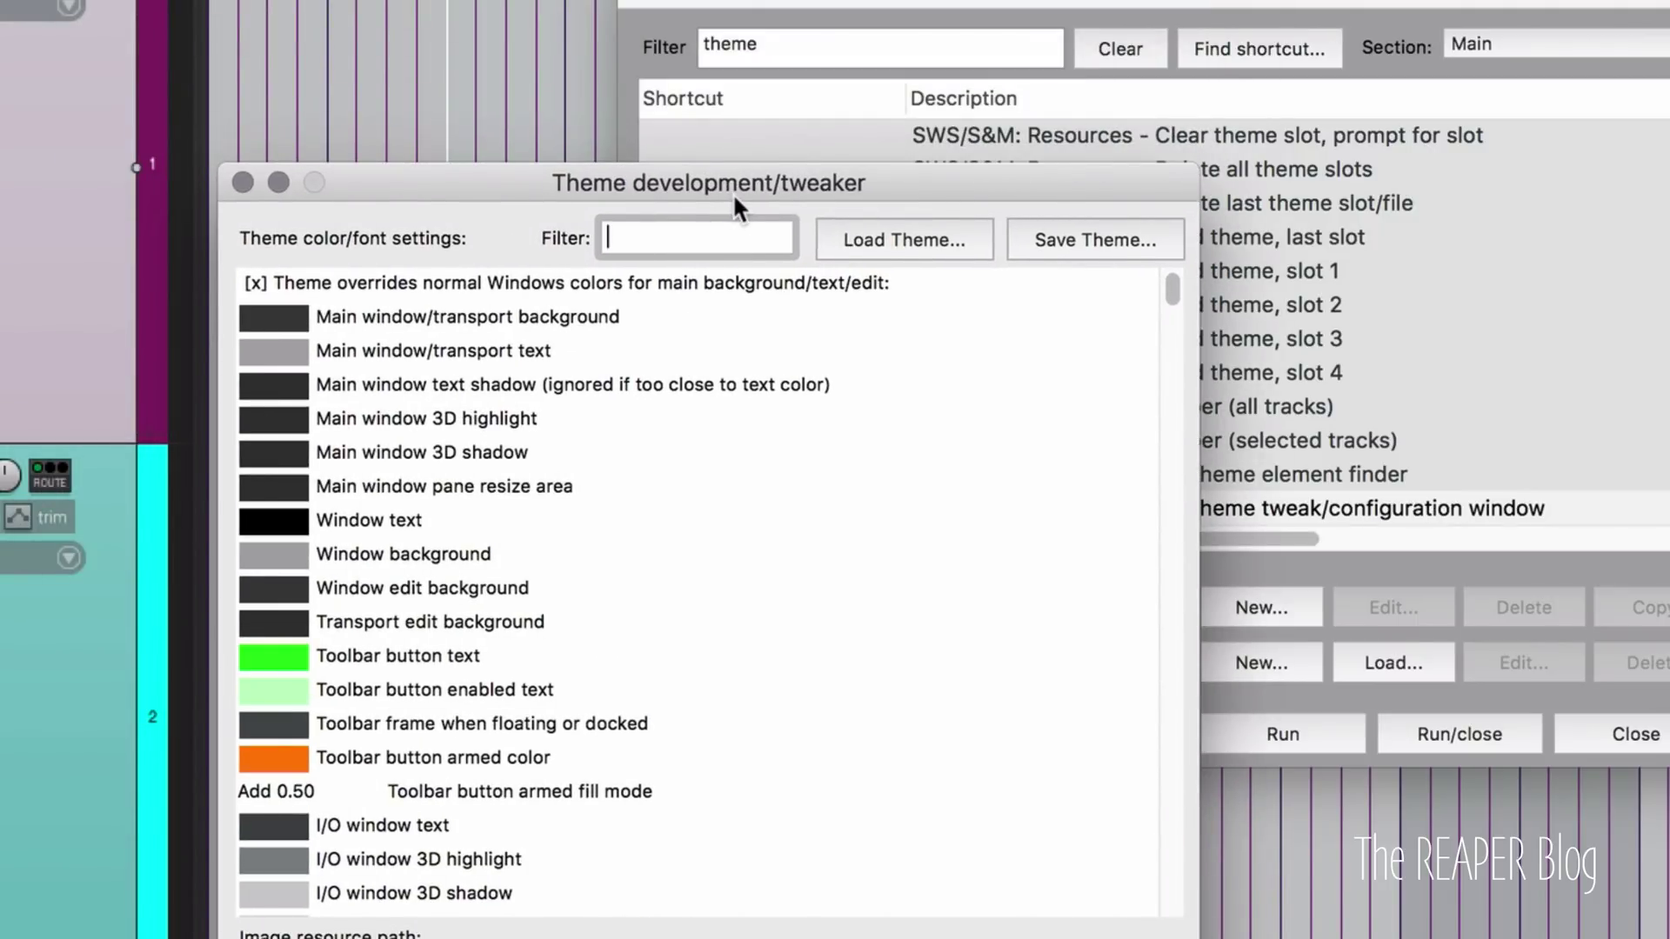
drag(732, 191, 800, 128)
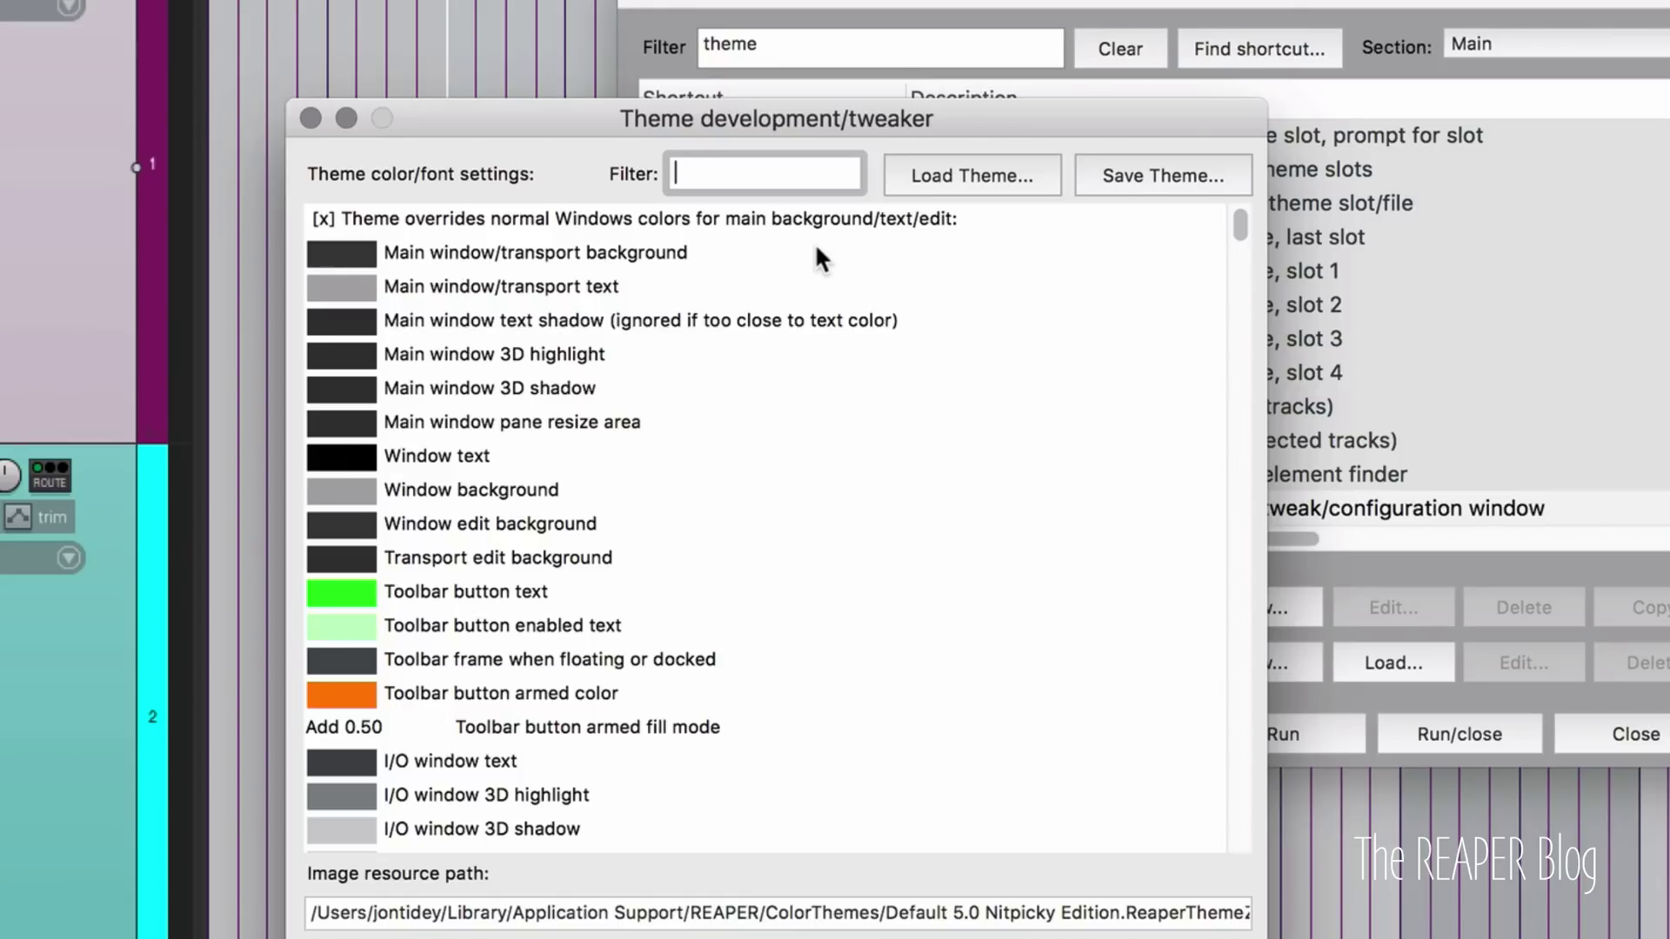
text(tr)
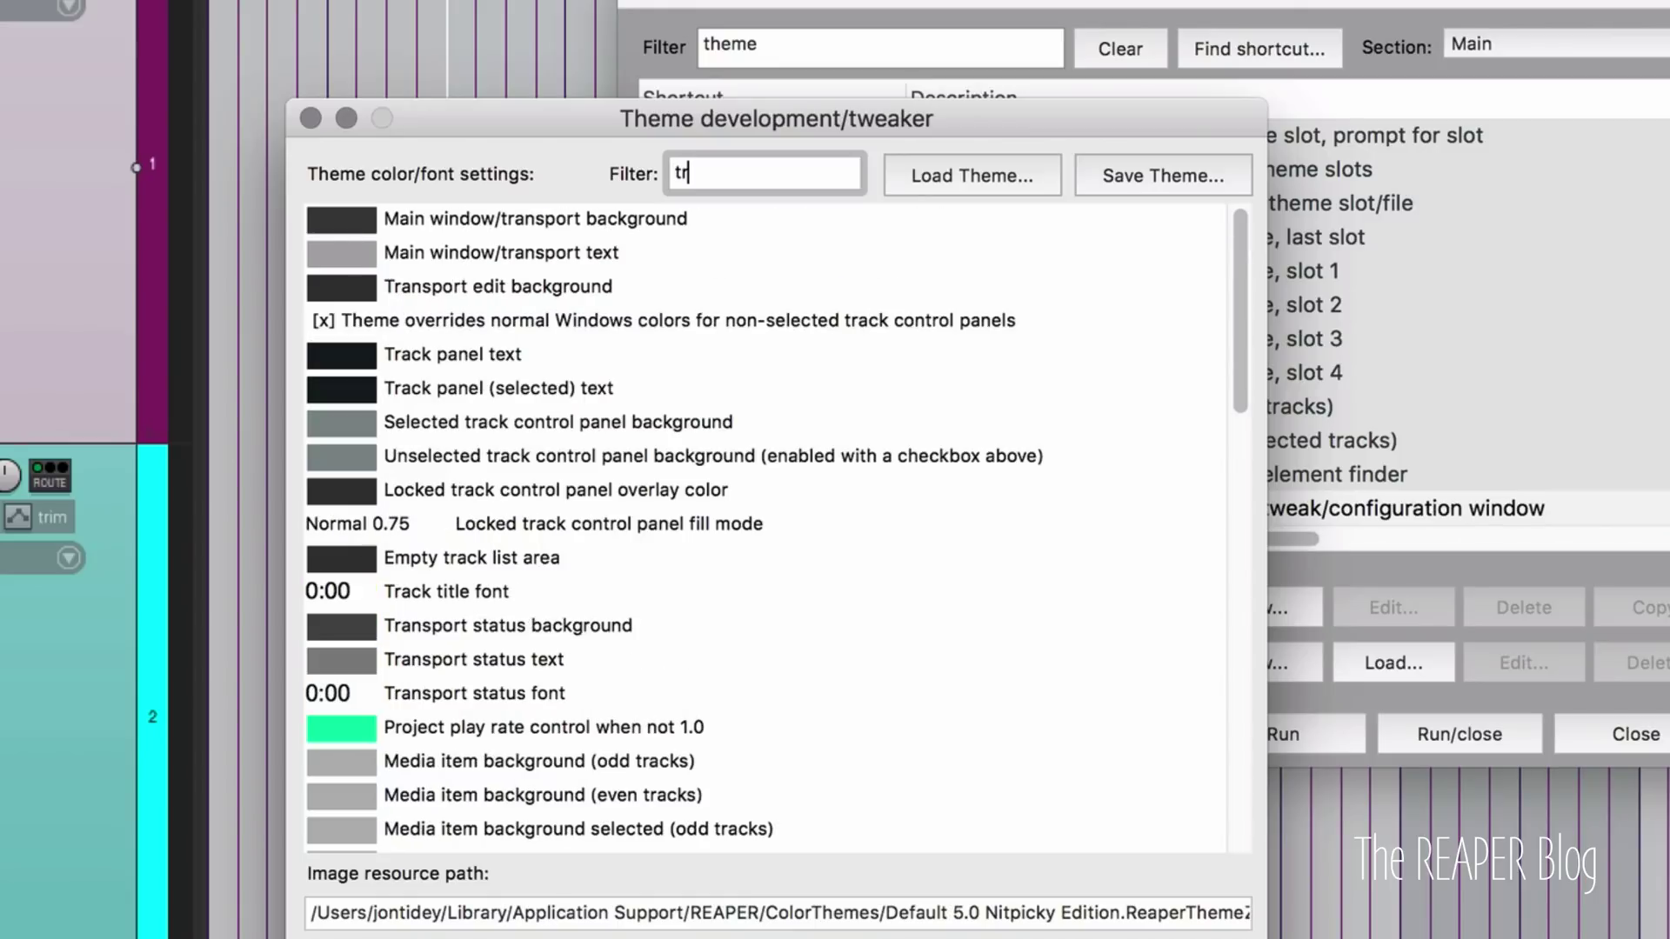
text(ansport)
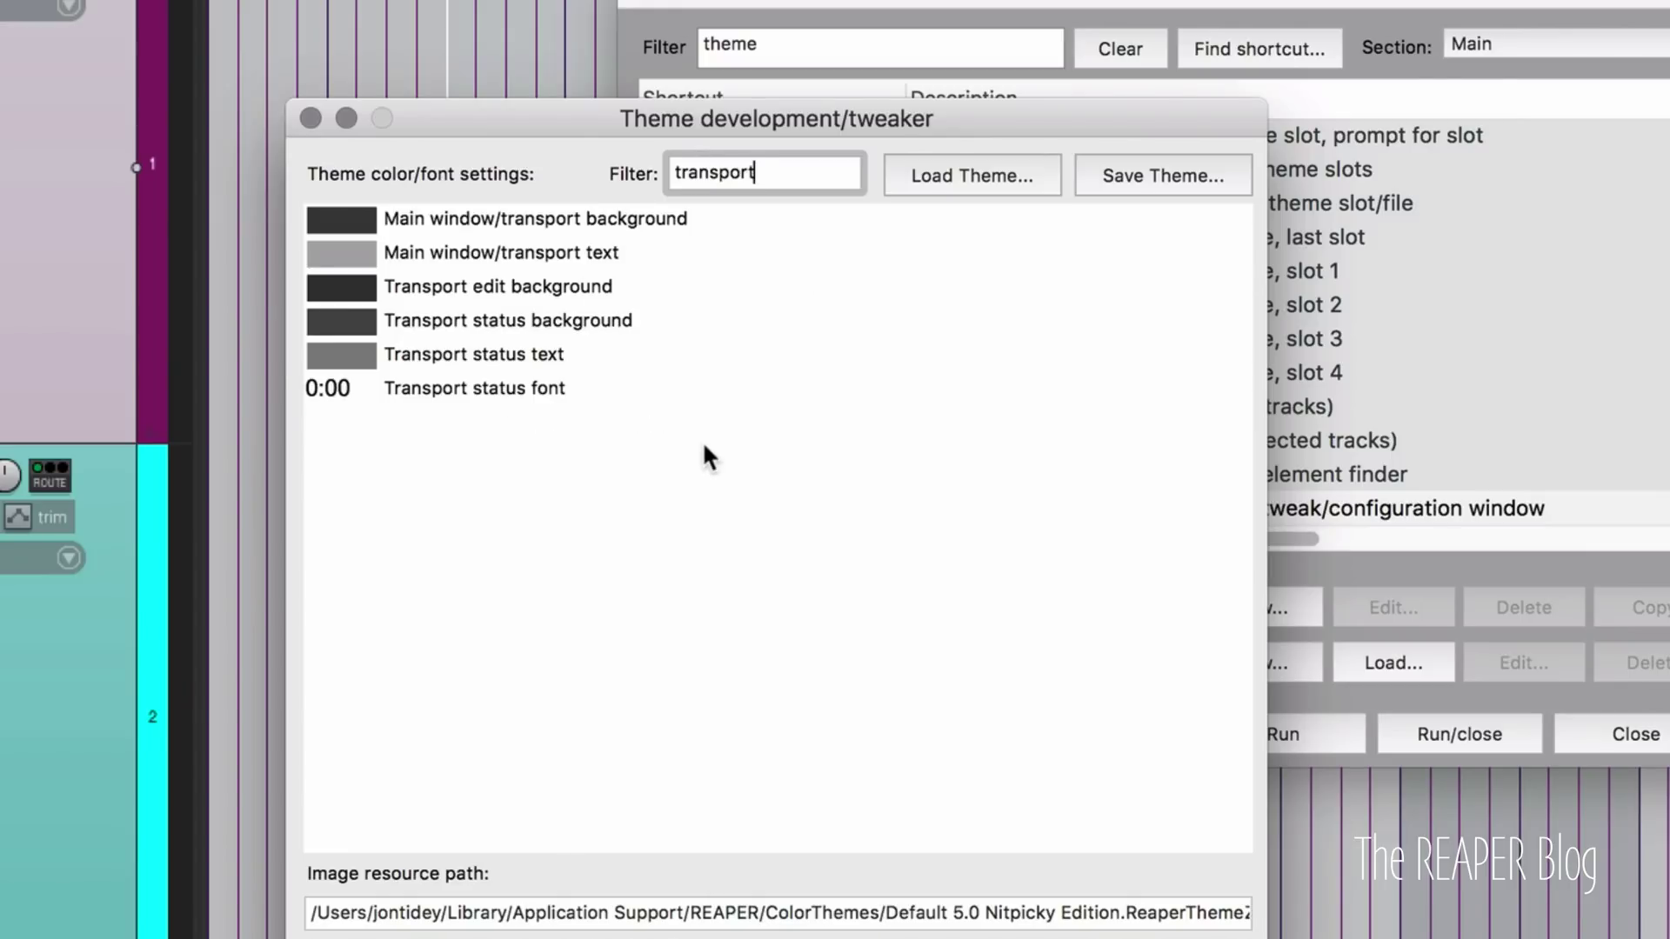
double_click(782, 170)
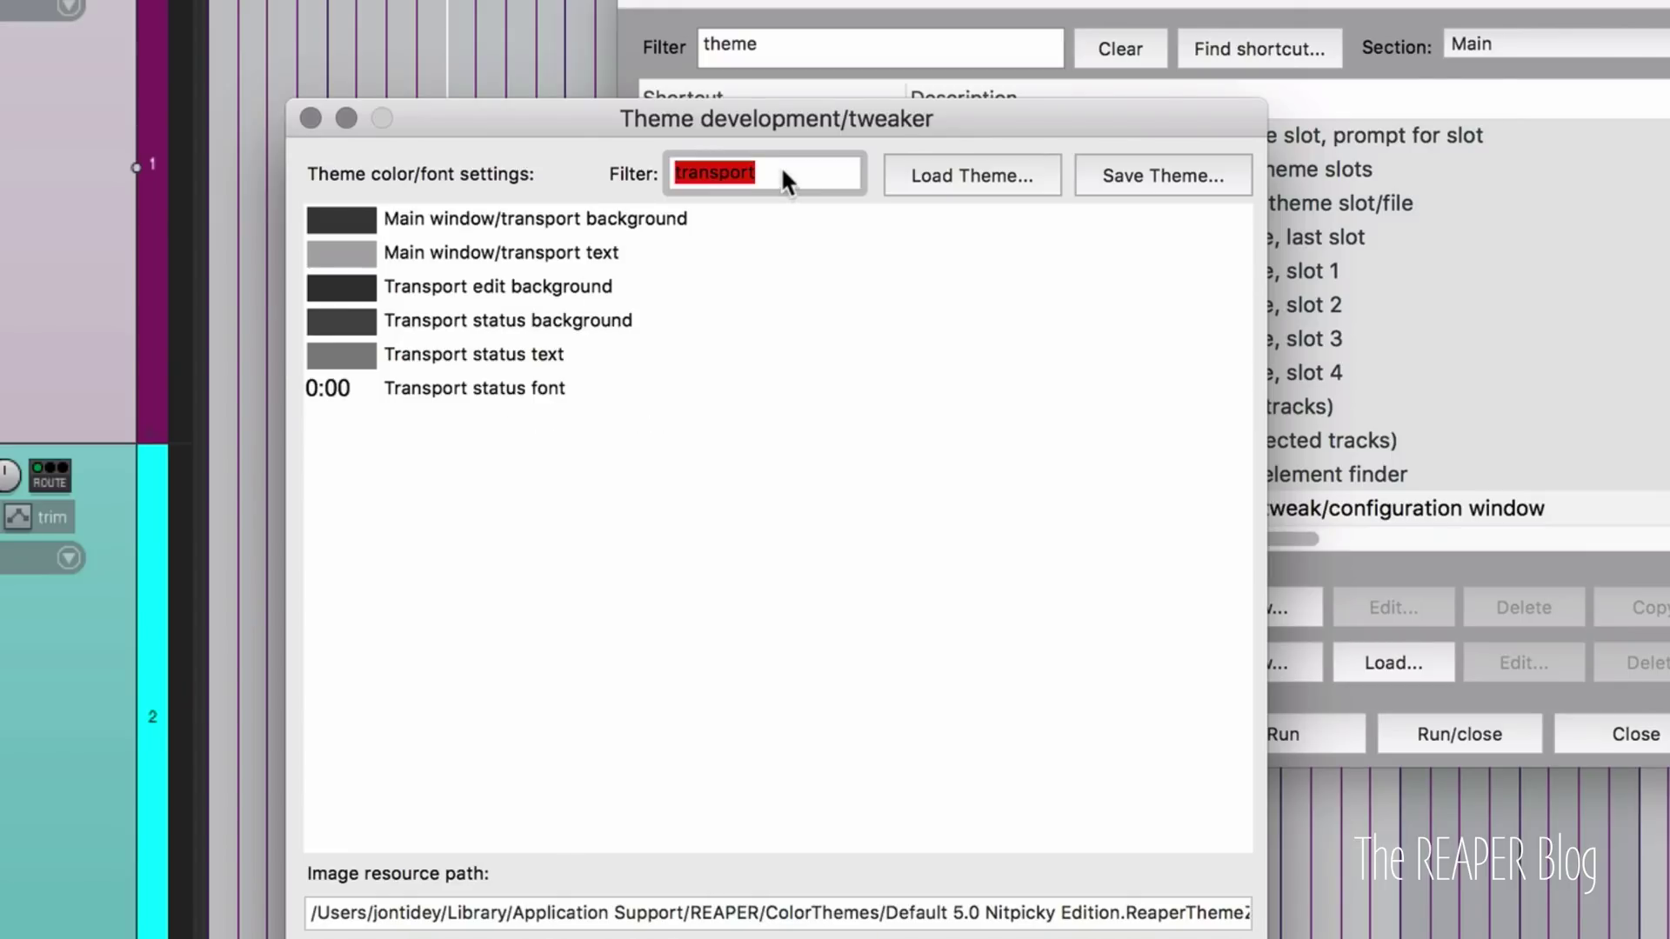
text(background)
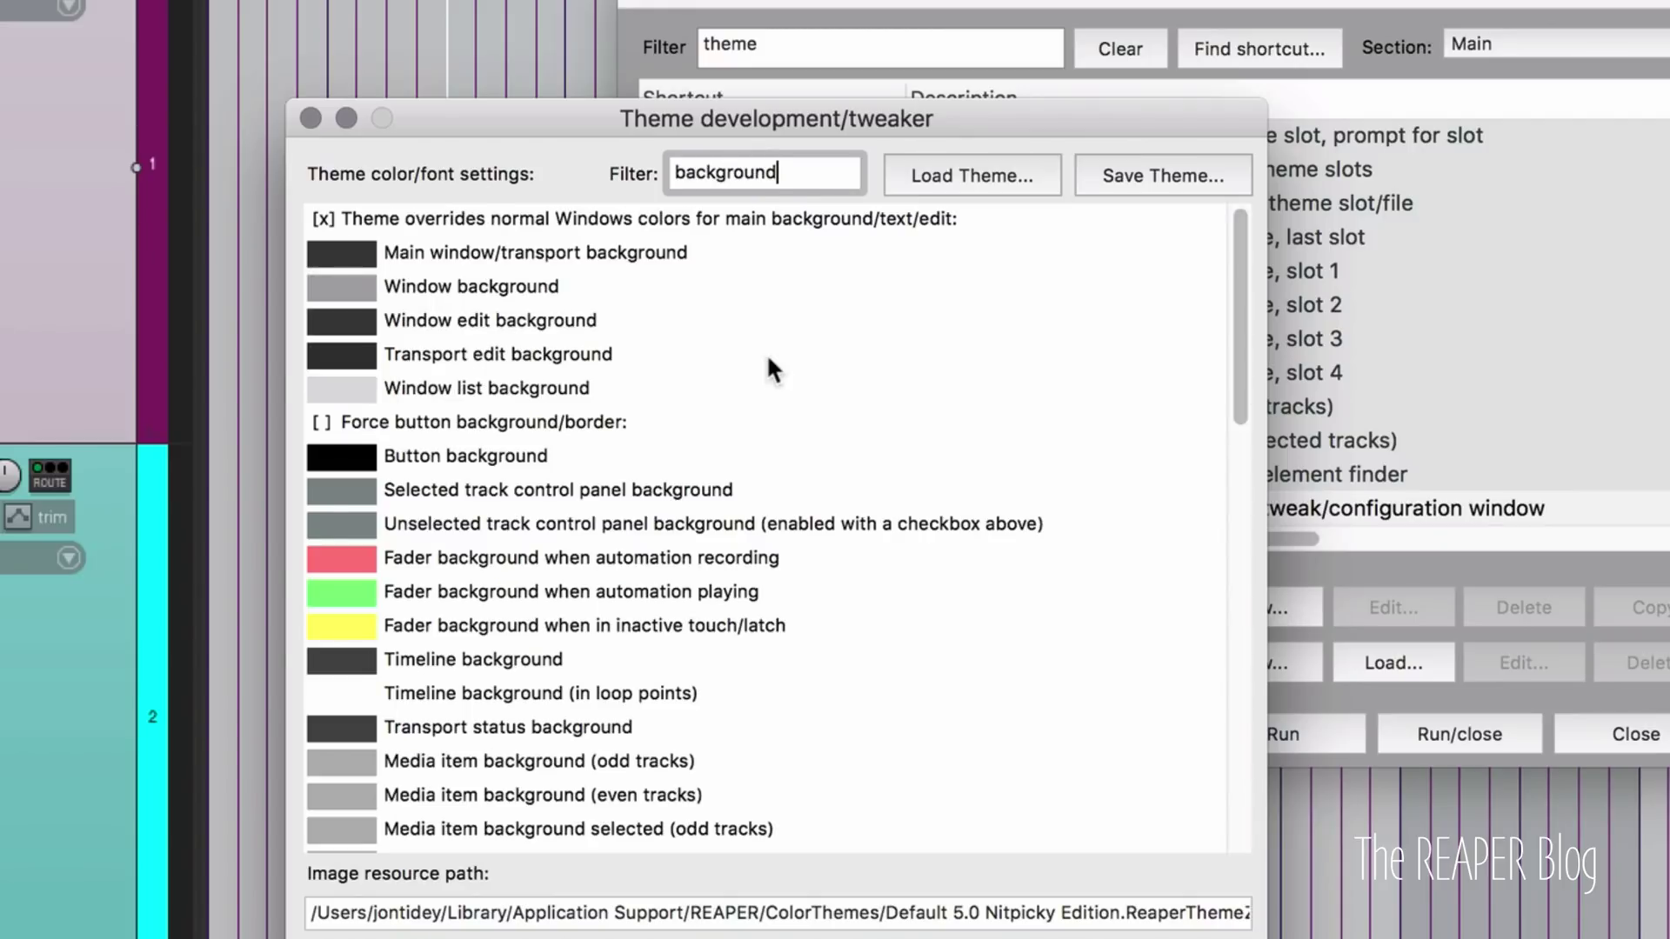
scroll(768, 360, down, 15)
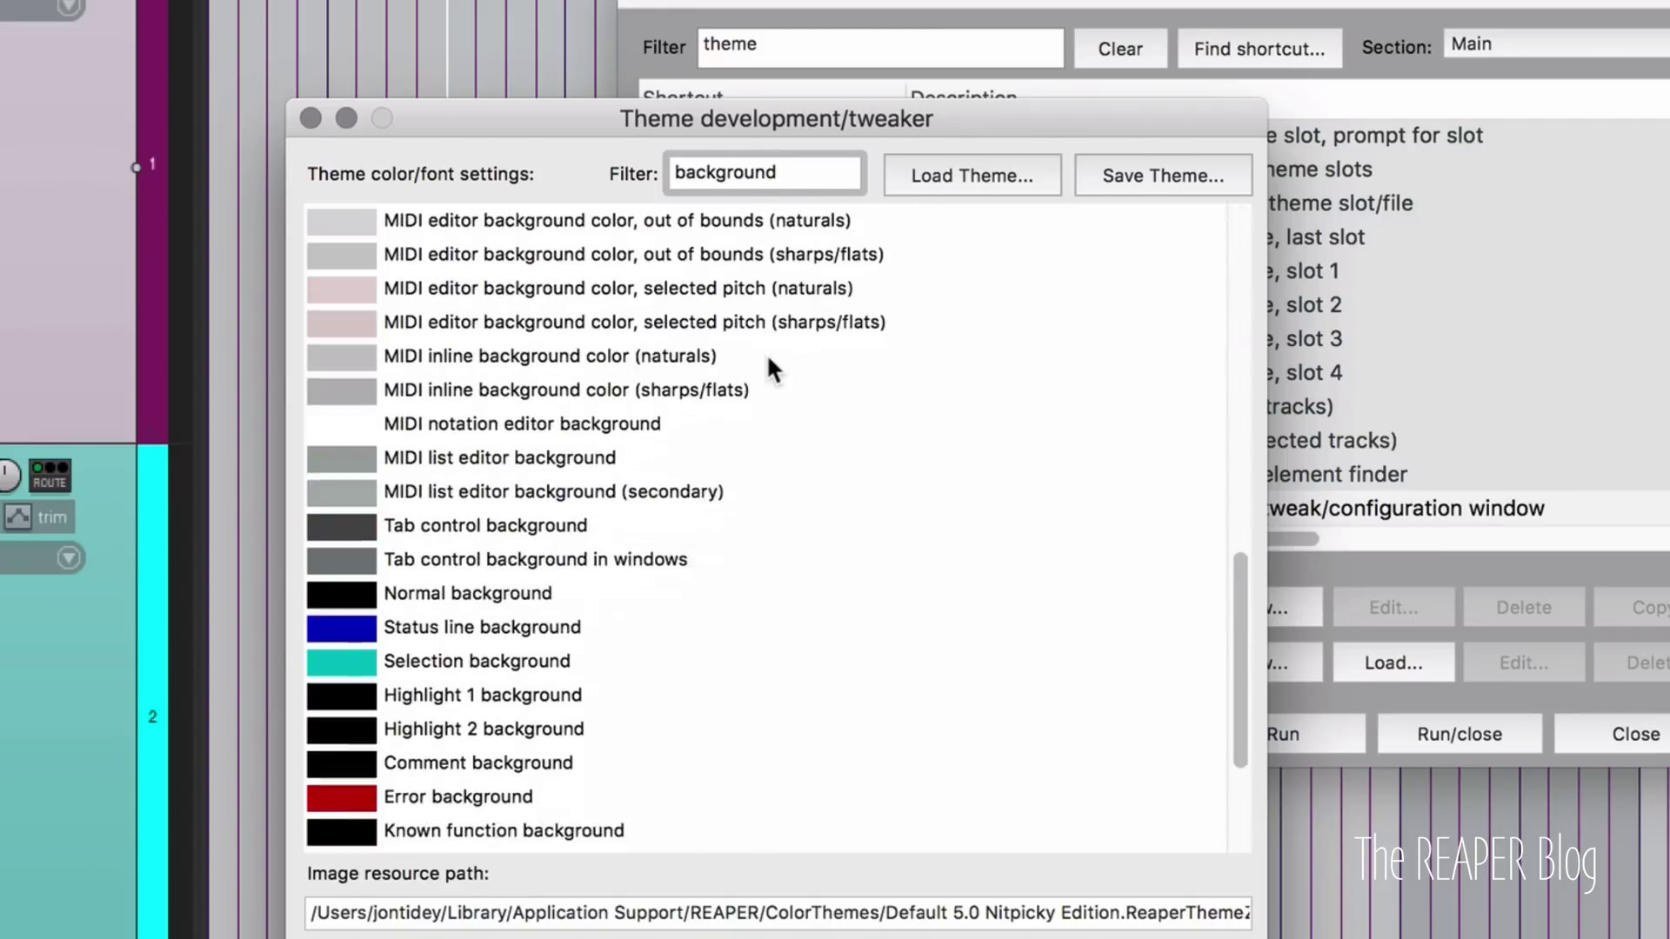
scroll(782, 287, up, 15)
double_click(811, 163)
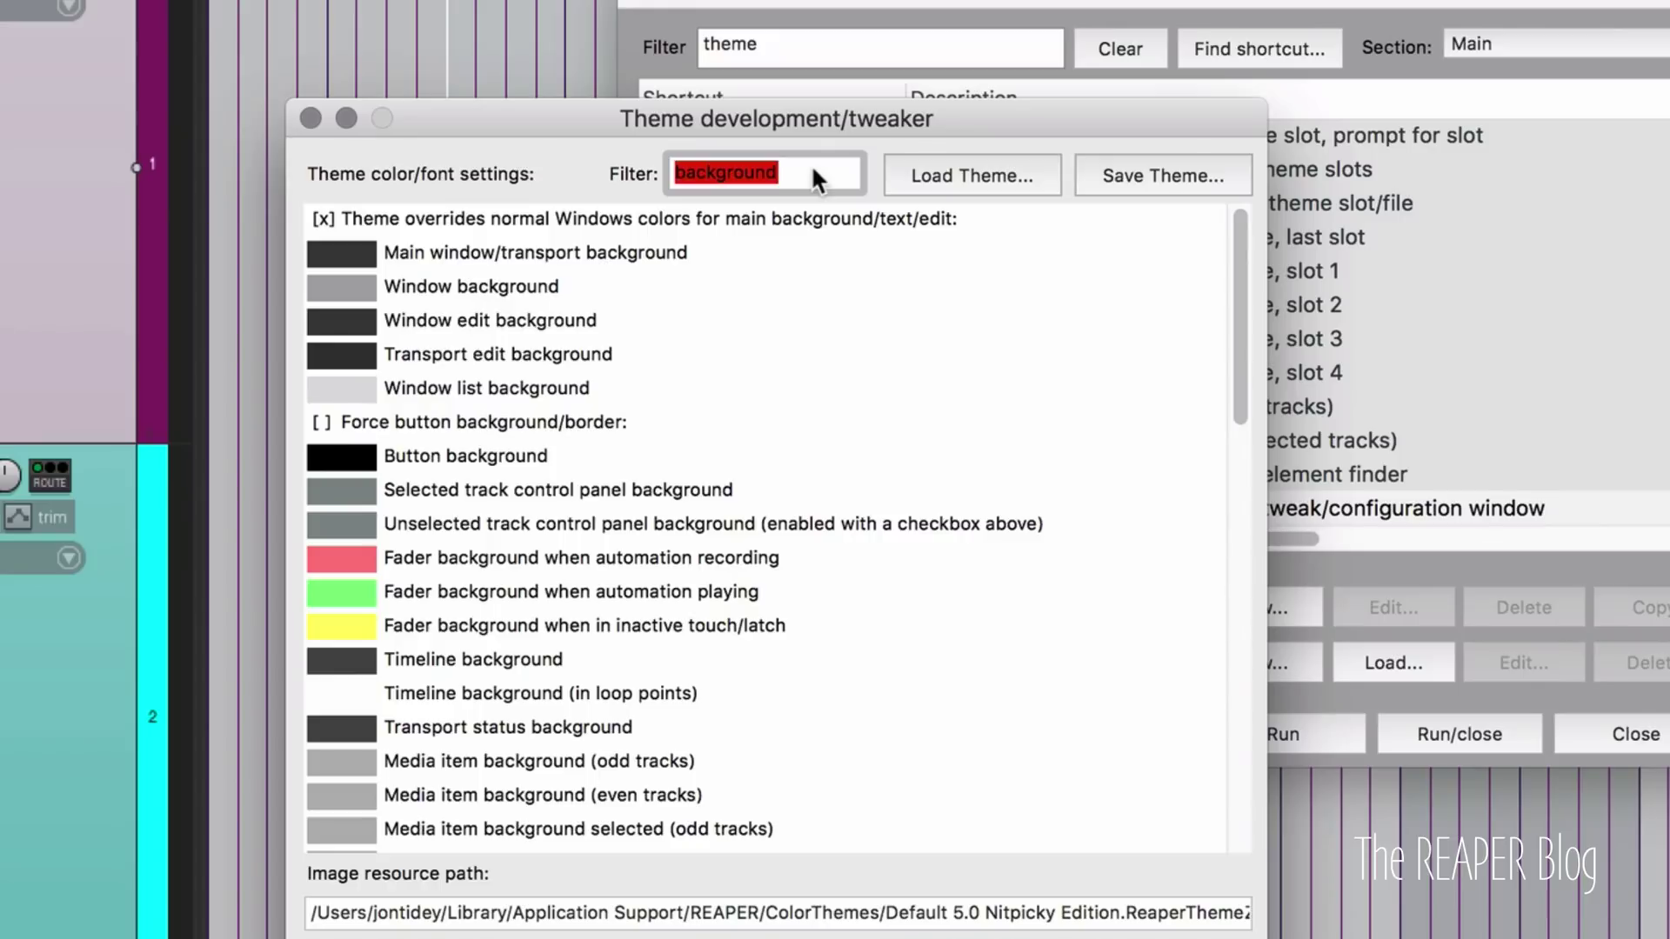
text(text)
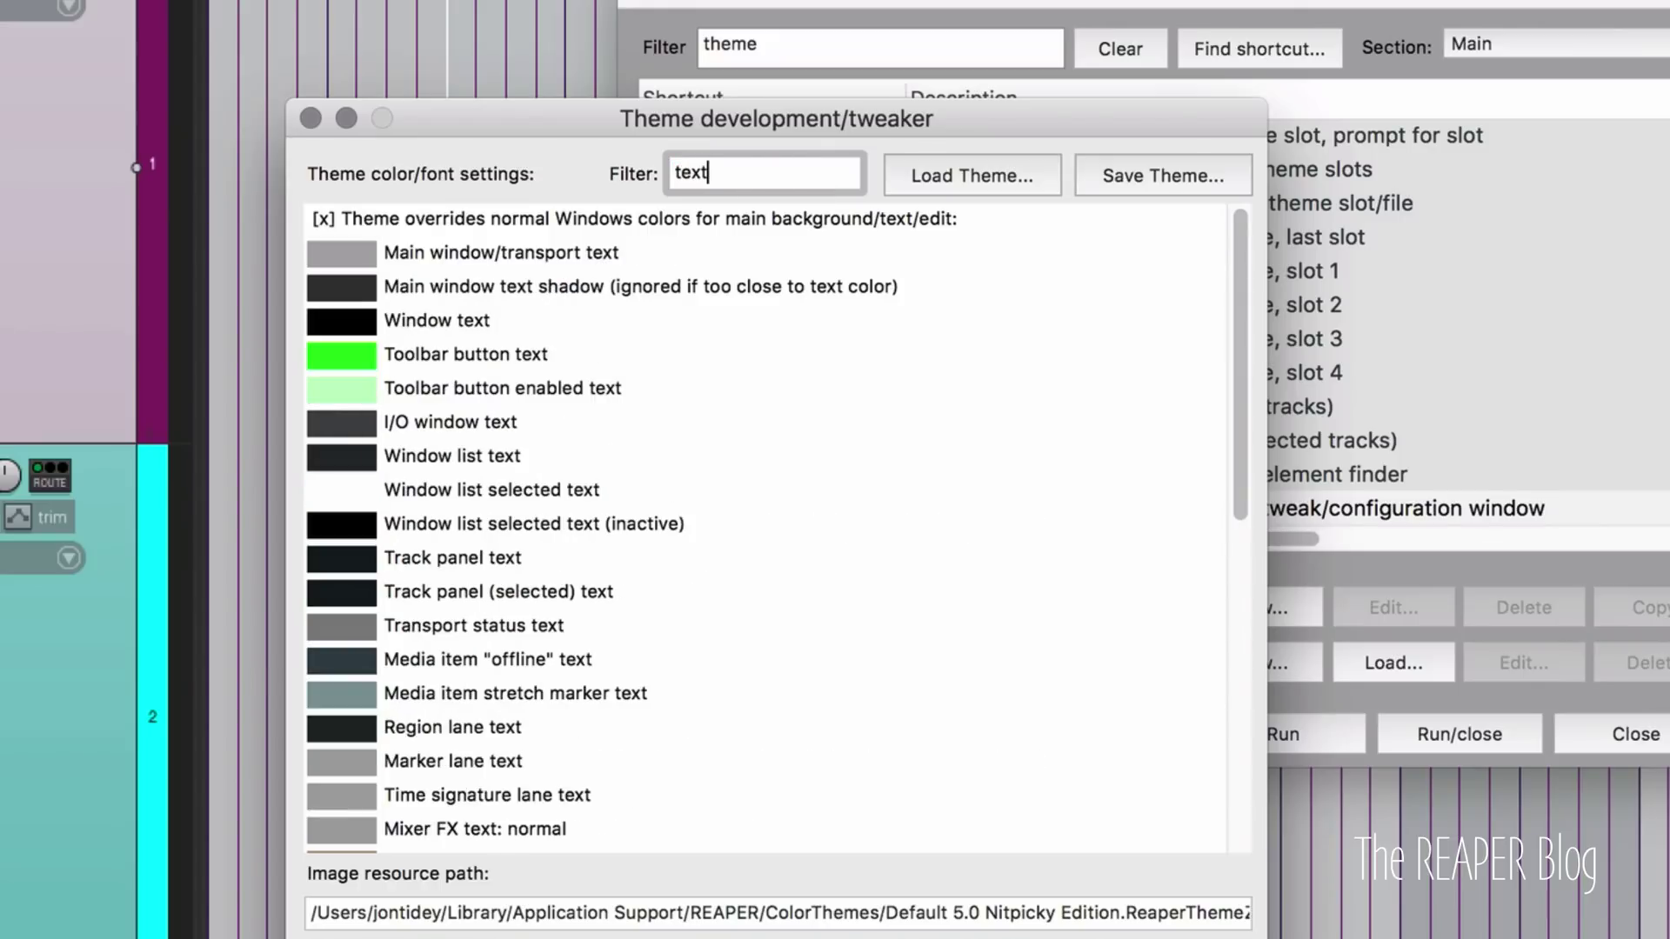
scroll(814, 383, down, 8)
scroll(814, 382, up, 8)
double_click(793, 169)
key(BackSpace)
scroll(942, 428, down, 20)
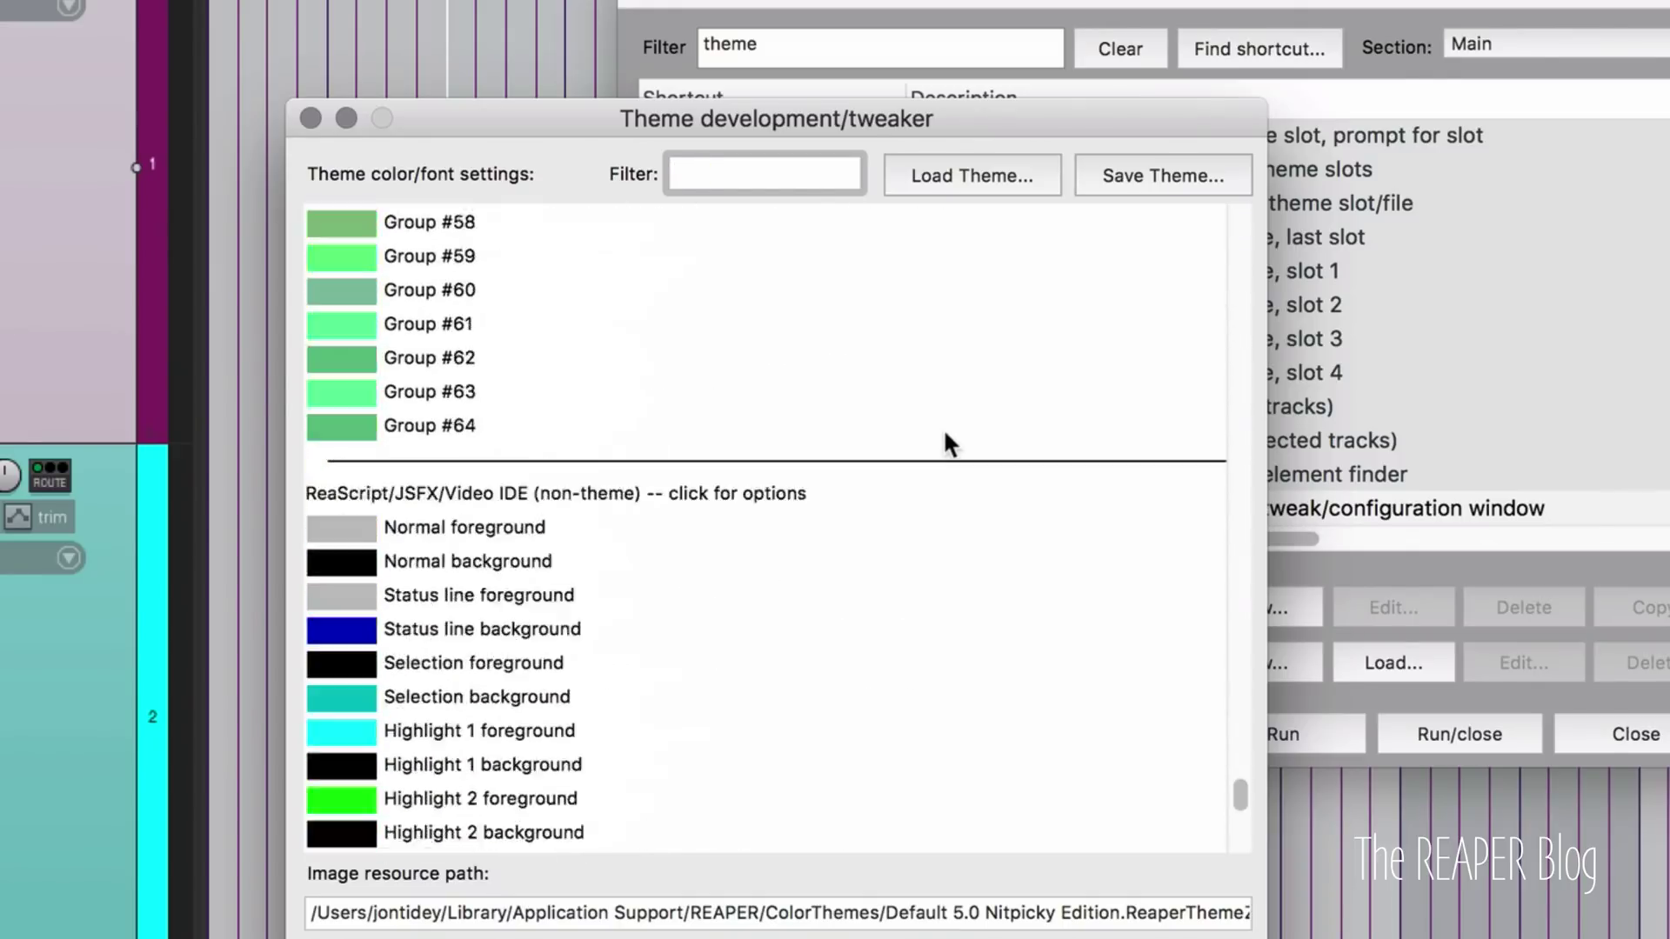
scroll(944, 433, up, 20)
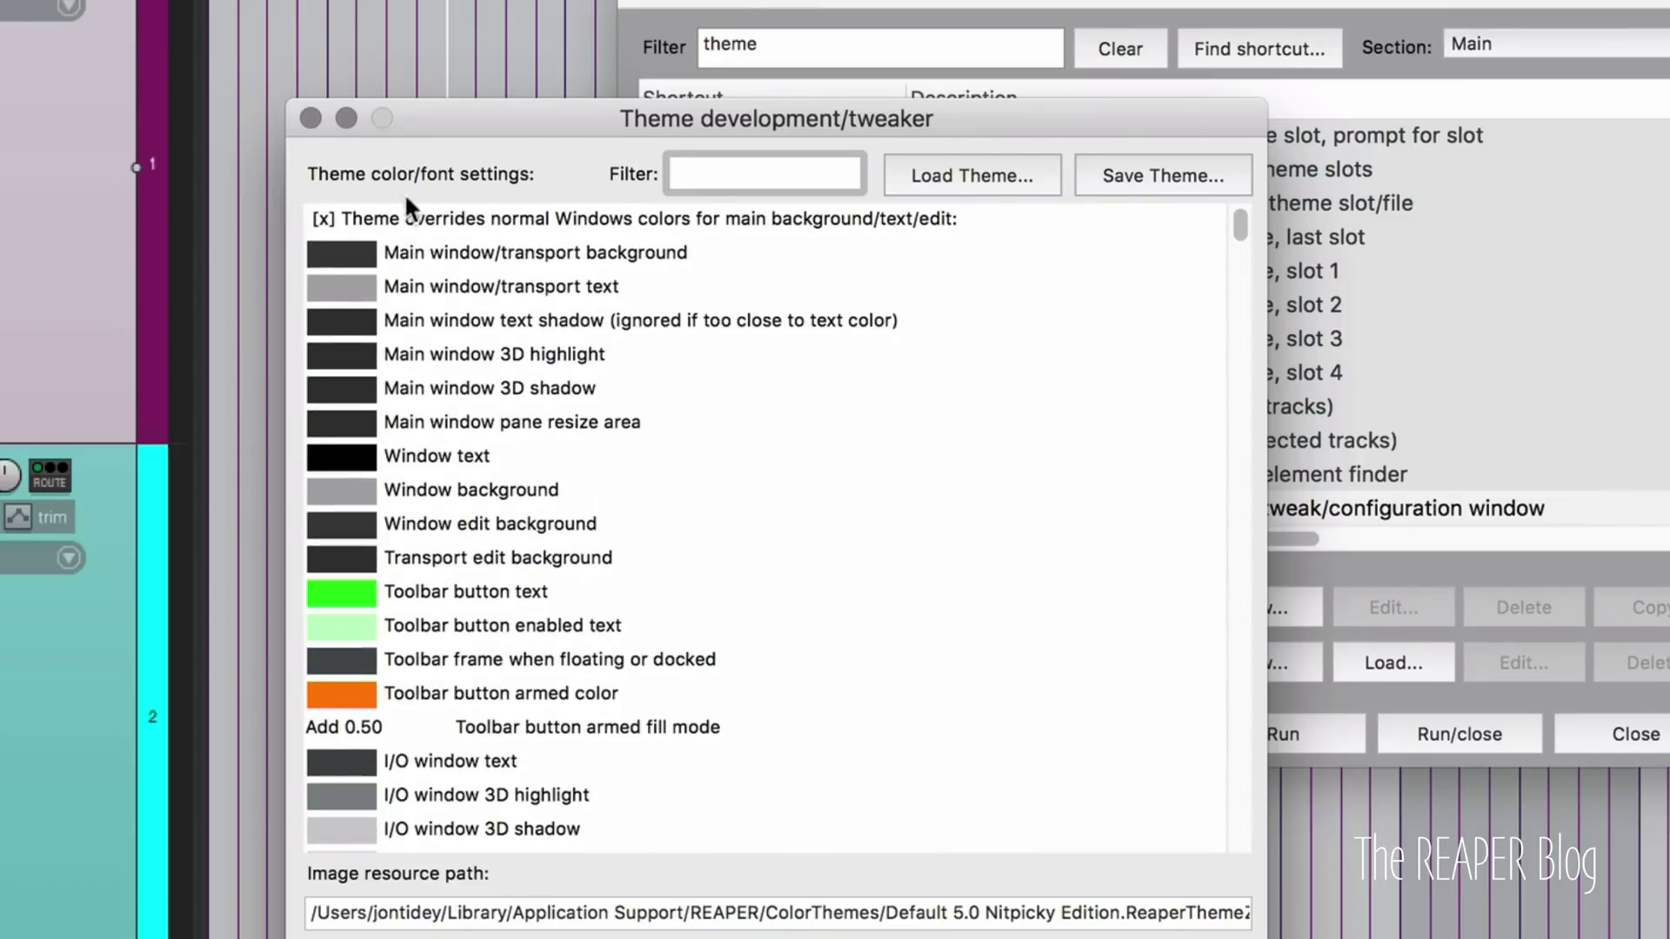
- Close the theme tweak window and browse the Options theme list without changing the theme
click(316, 115)
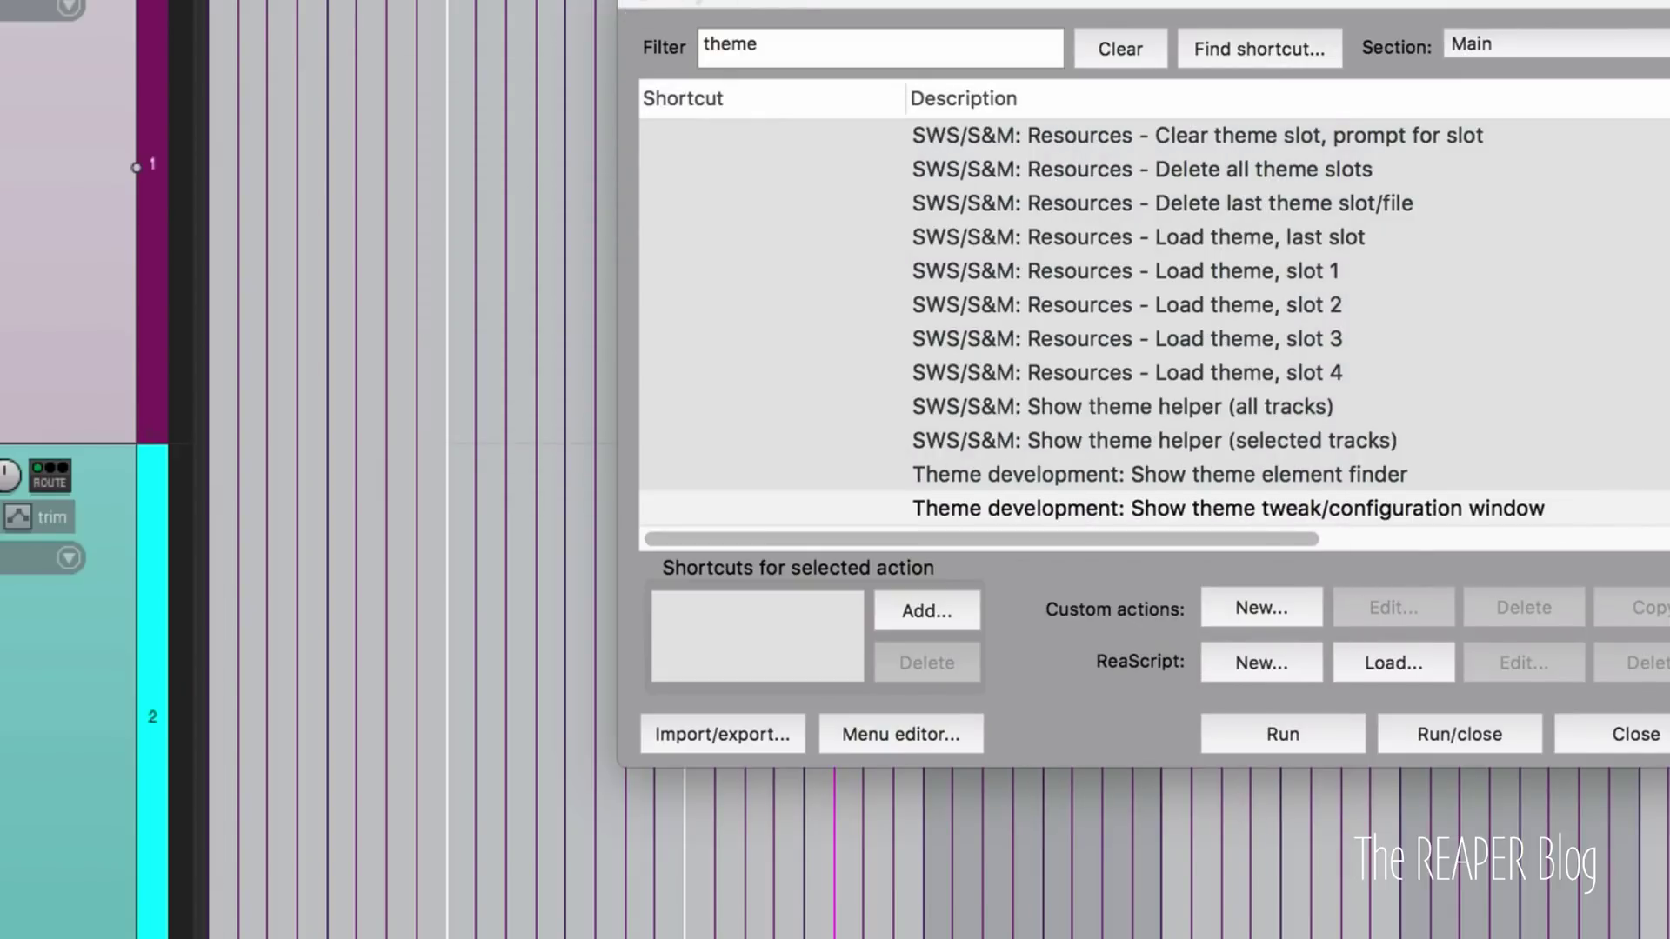
click(785, 2)
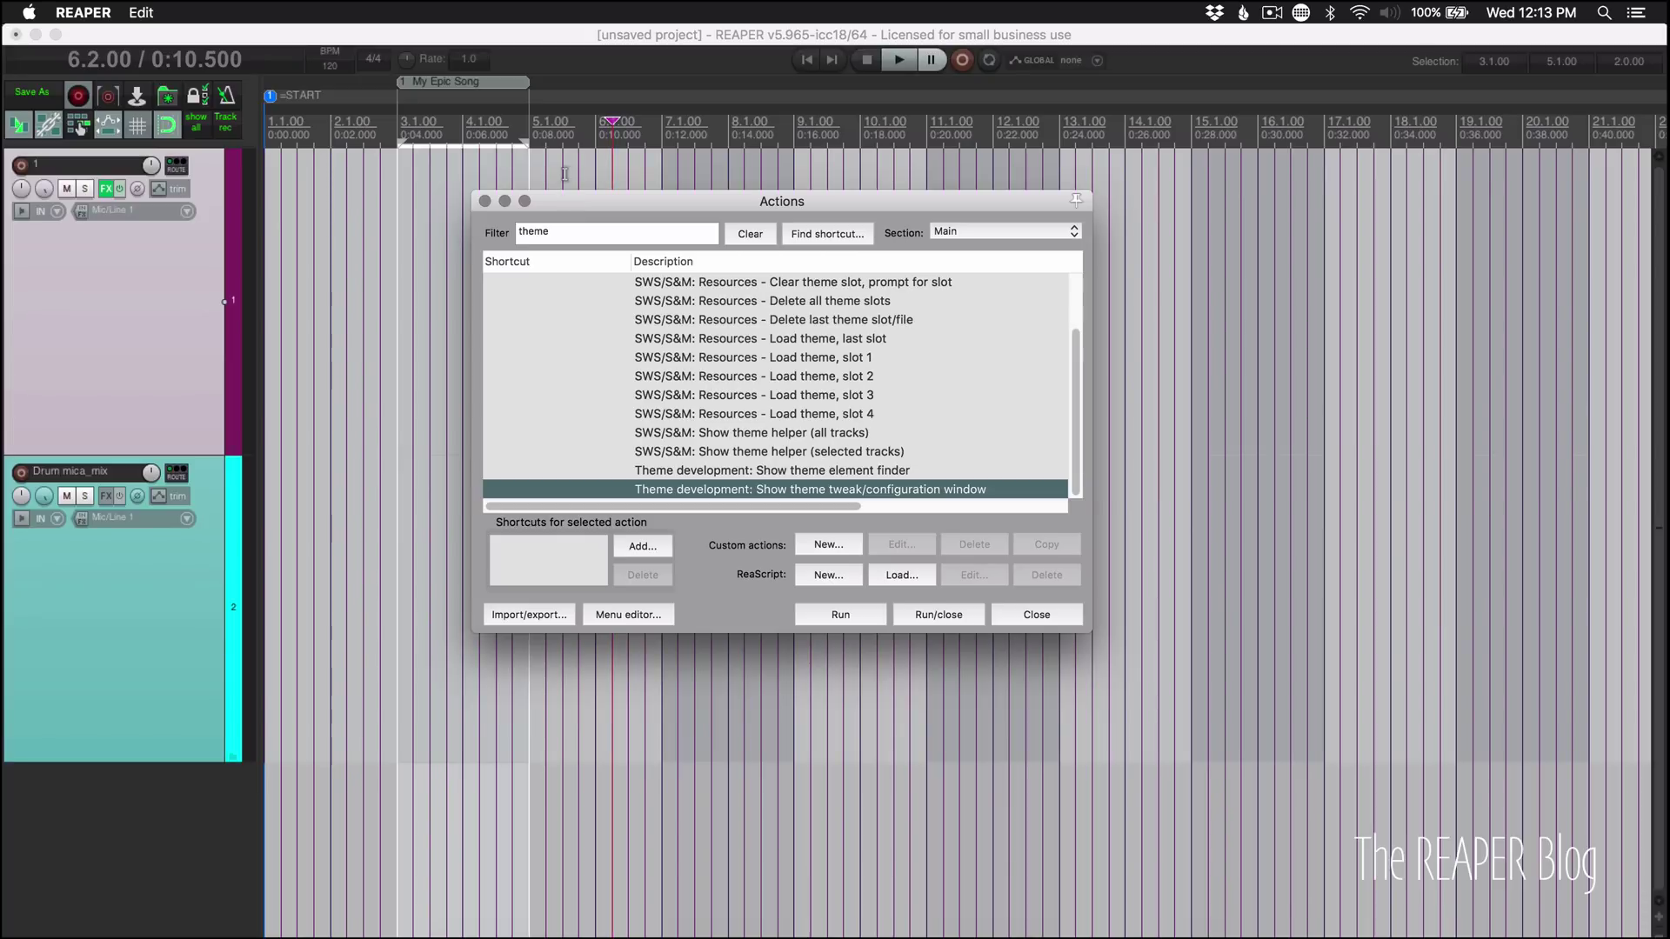
click(570, 69)
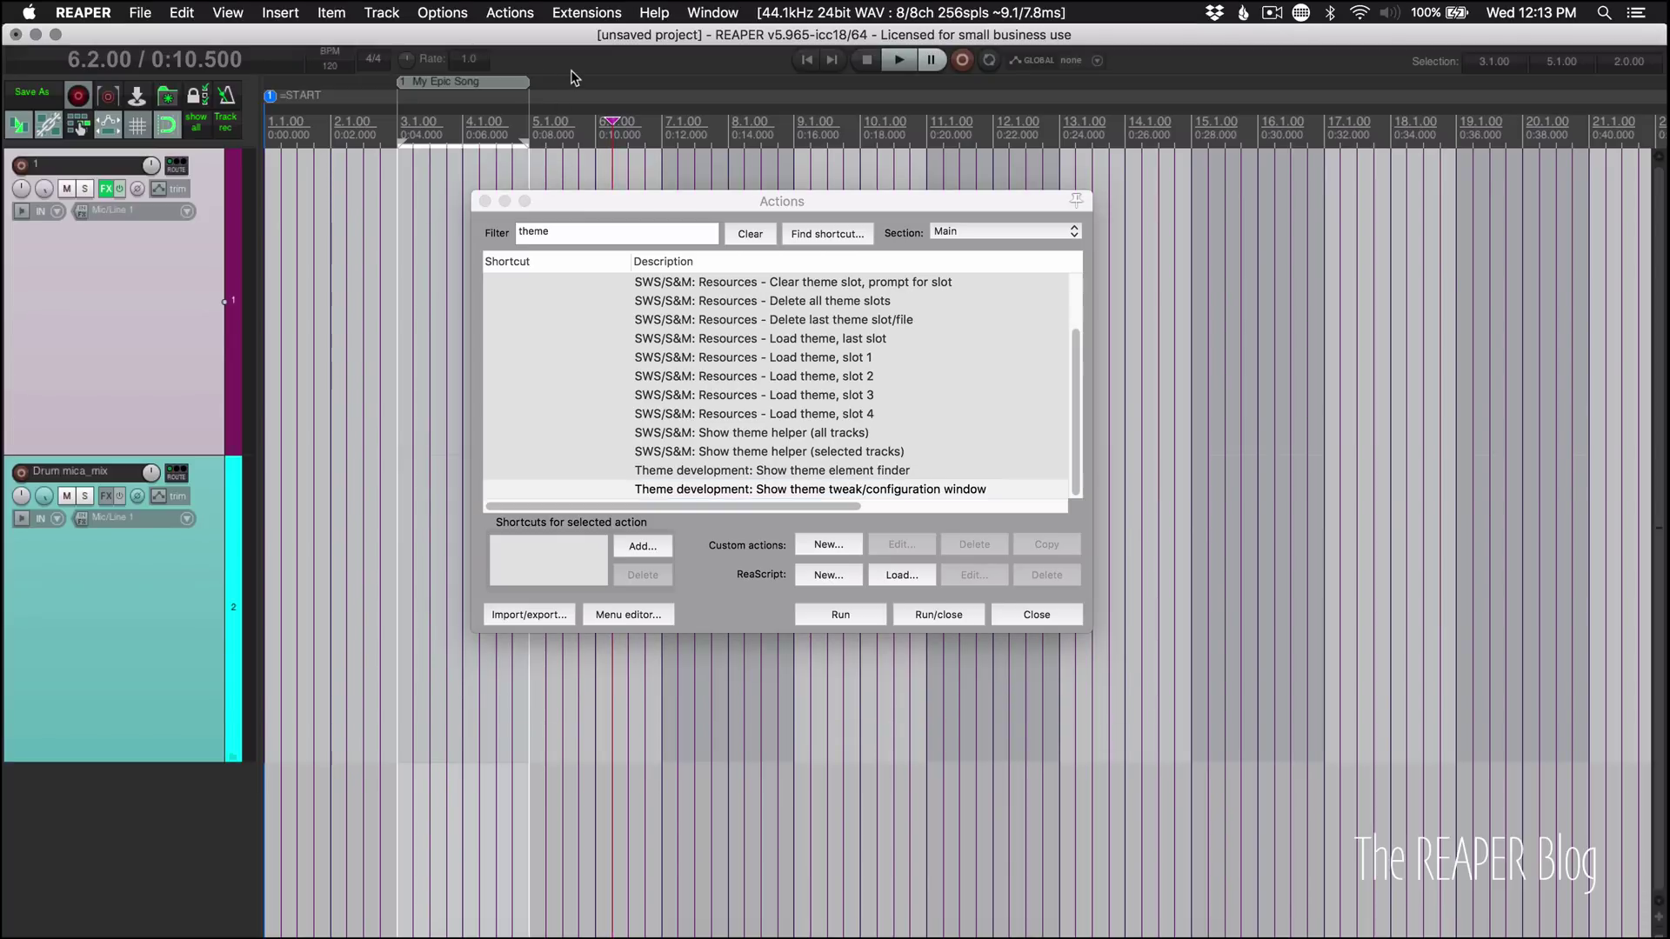
click(442, 12)
mouse_move(585, 645)
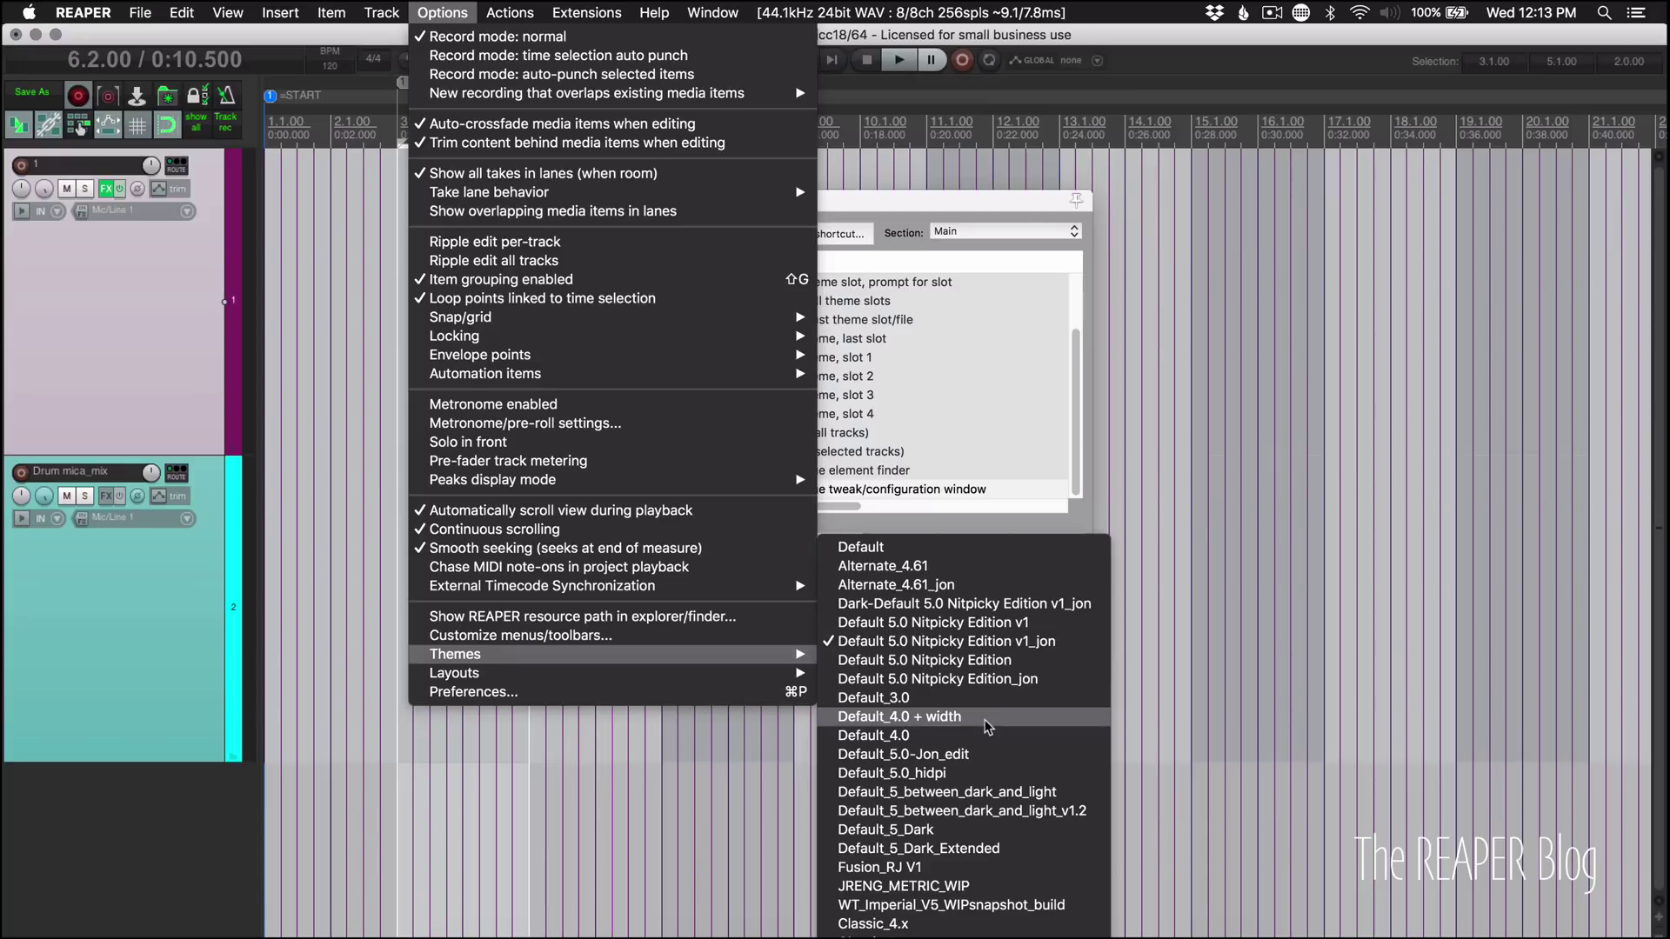
click(127, 692)
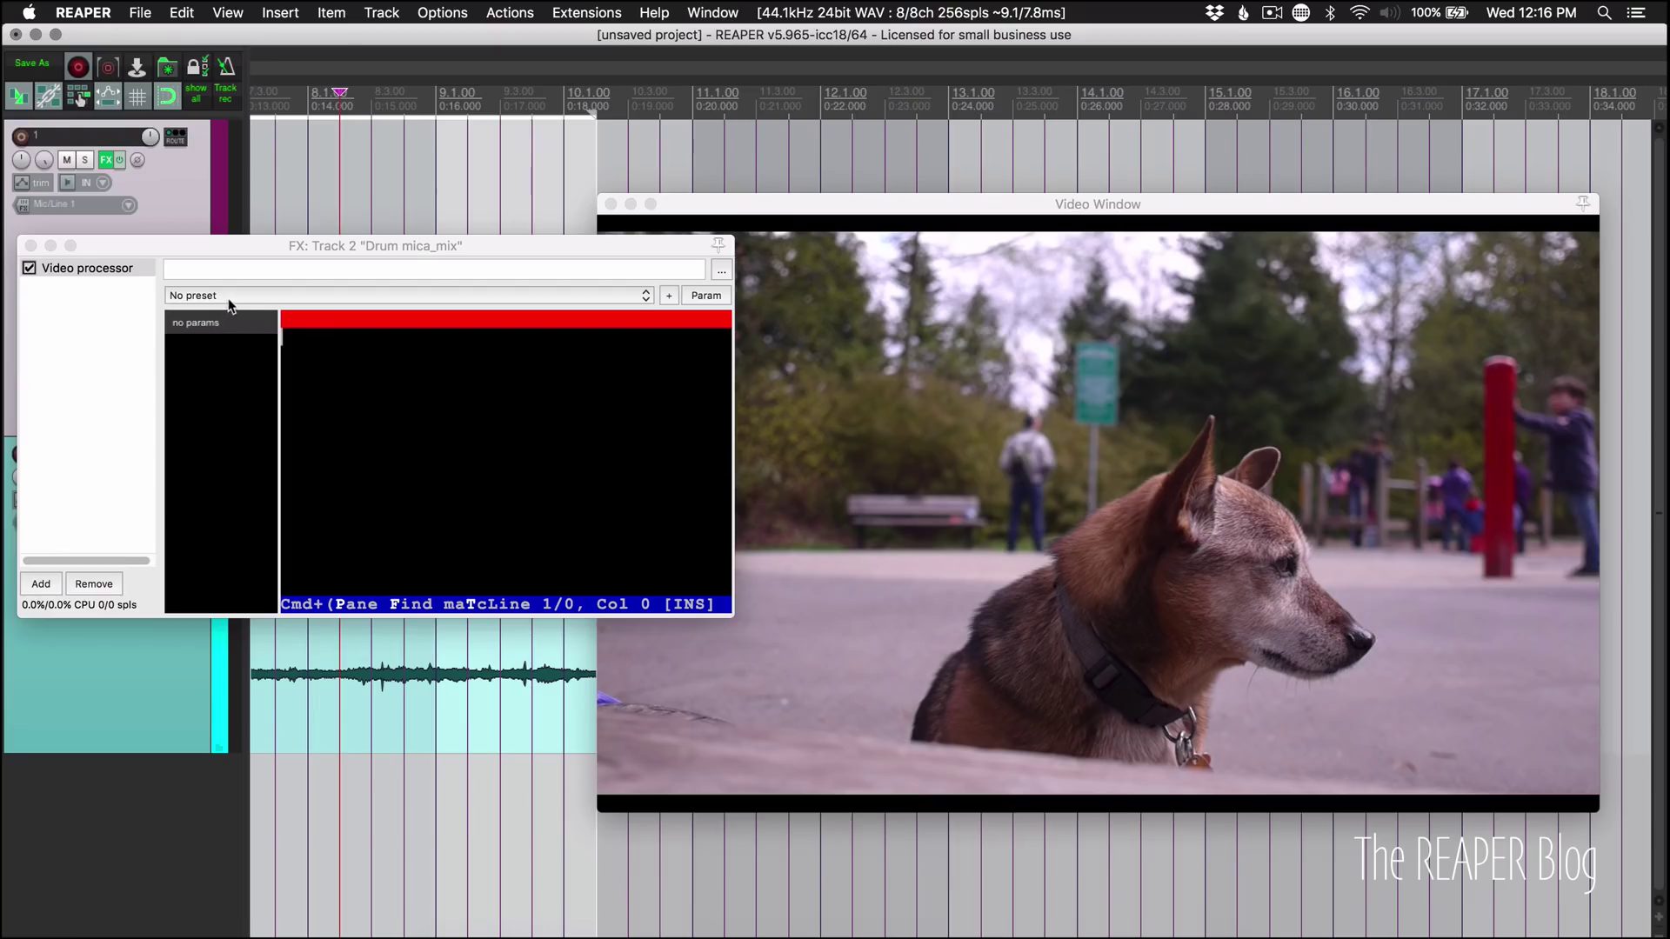
- Load the Blur (low quality) Video processor preset and lower its blur amount
click(229, 300)
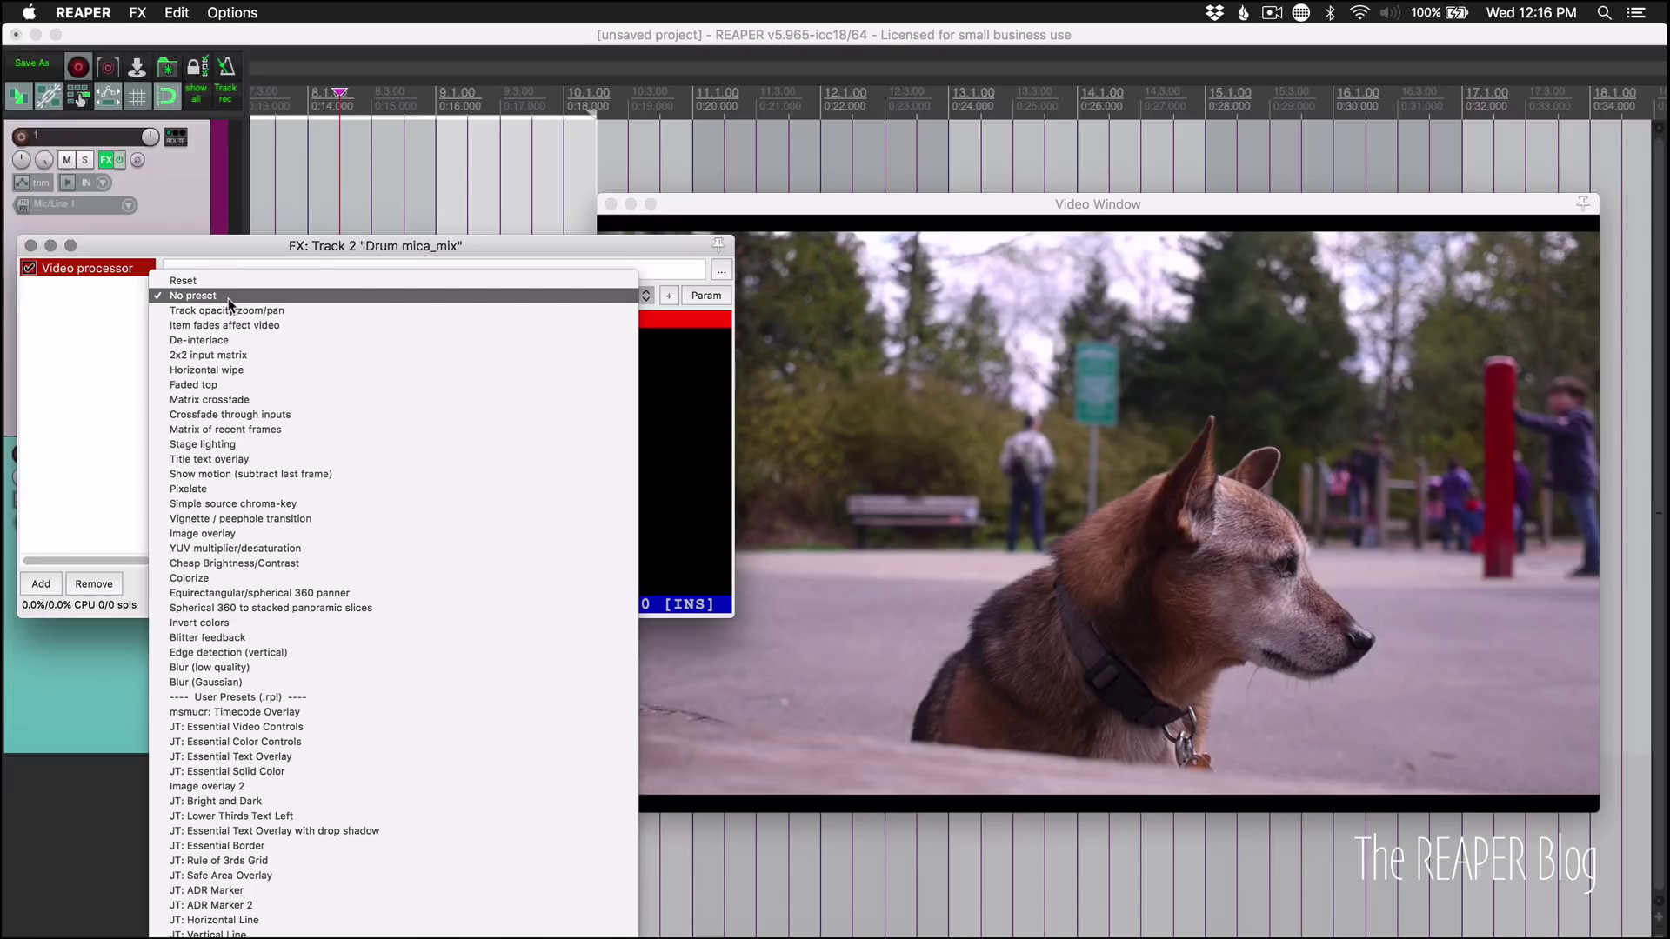
click(246, 668)
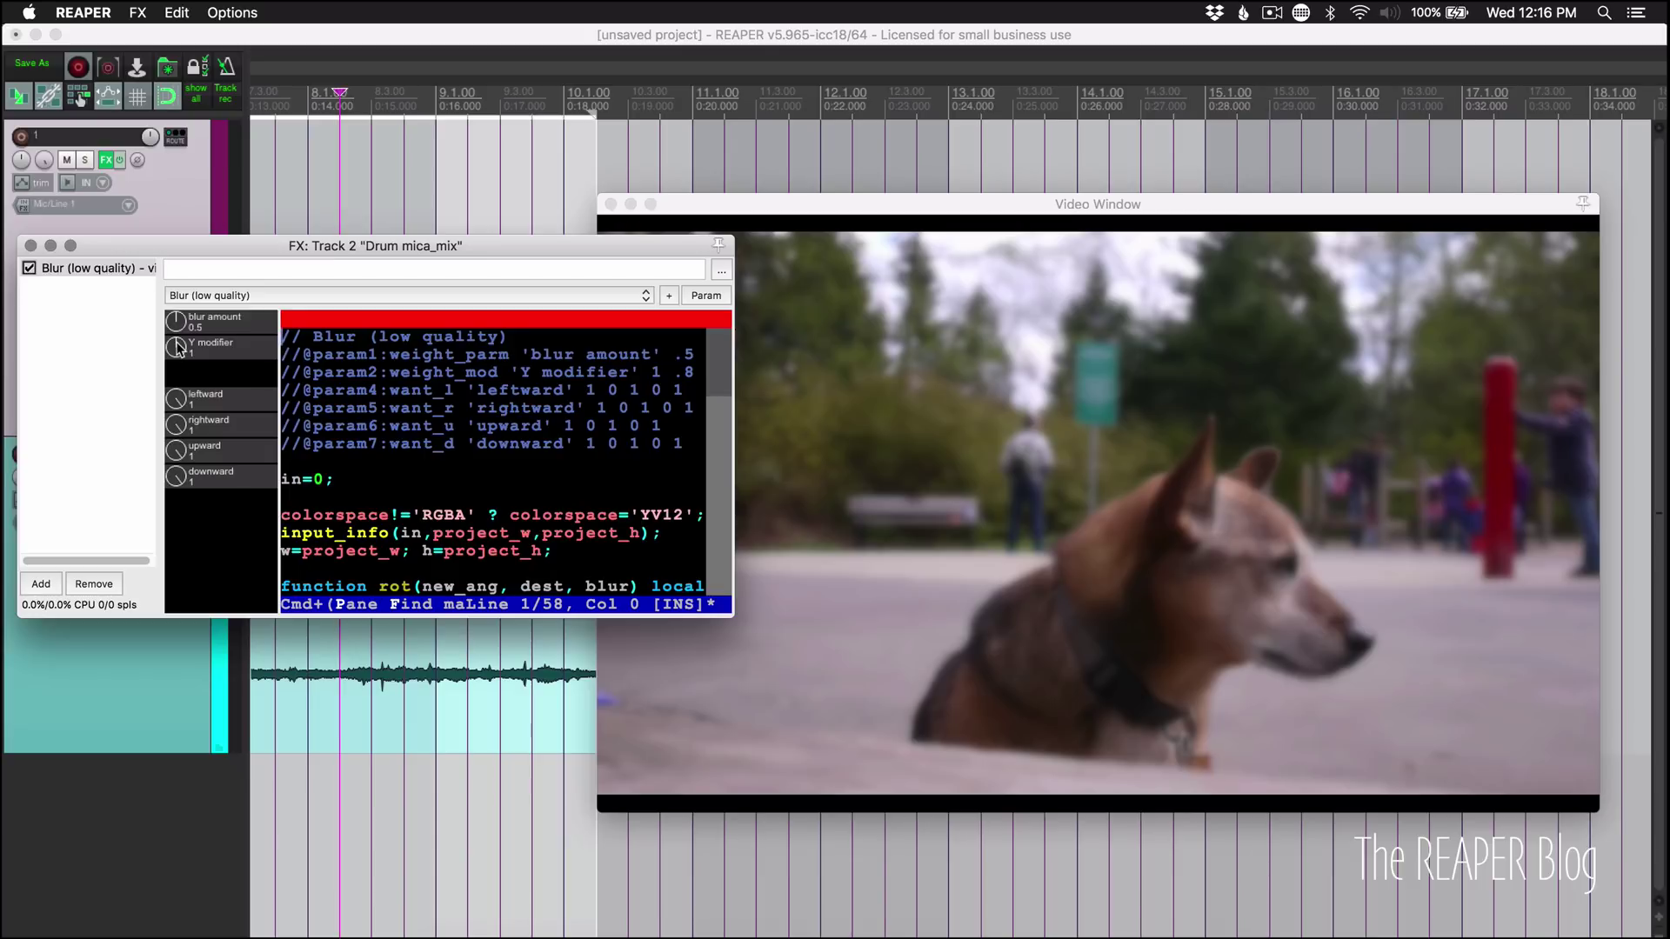
drag(179, 347, 210, 401)
- Switch to the Blur (Gaussian) preset and raise Sigma to about 11.6
click(240, 295)
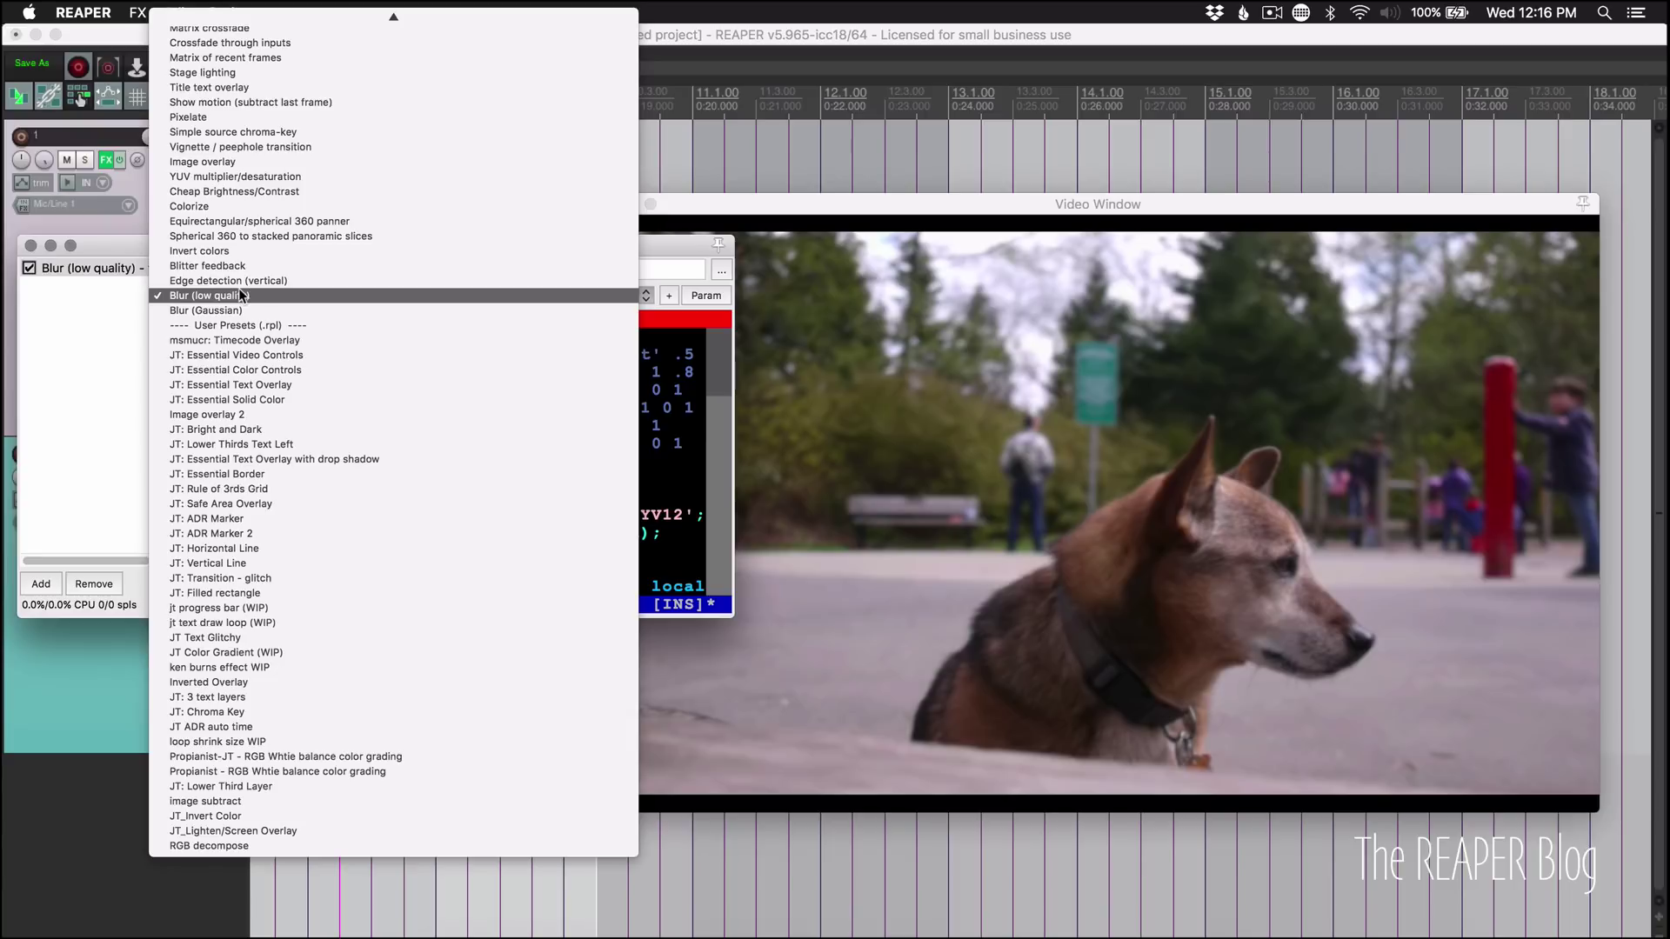
click(260, 309)
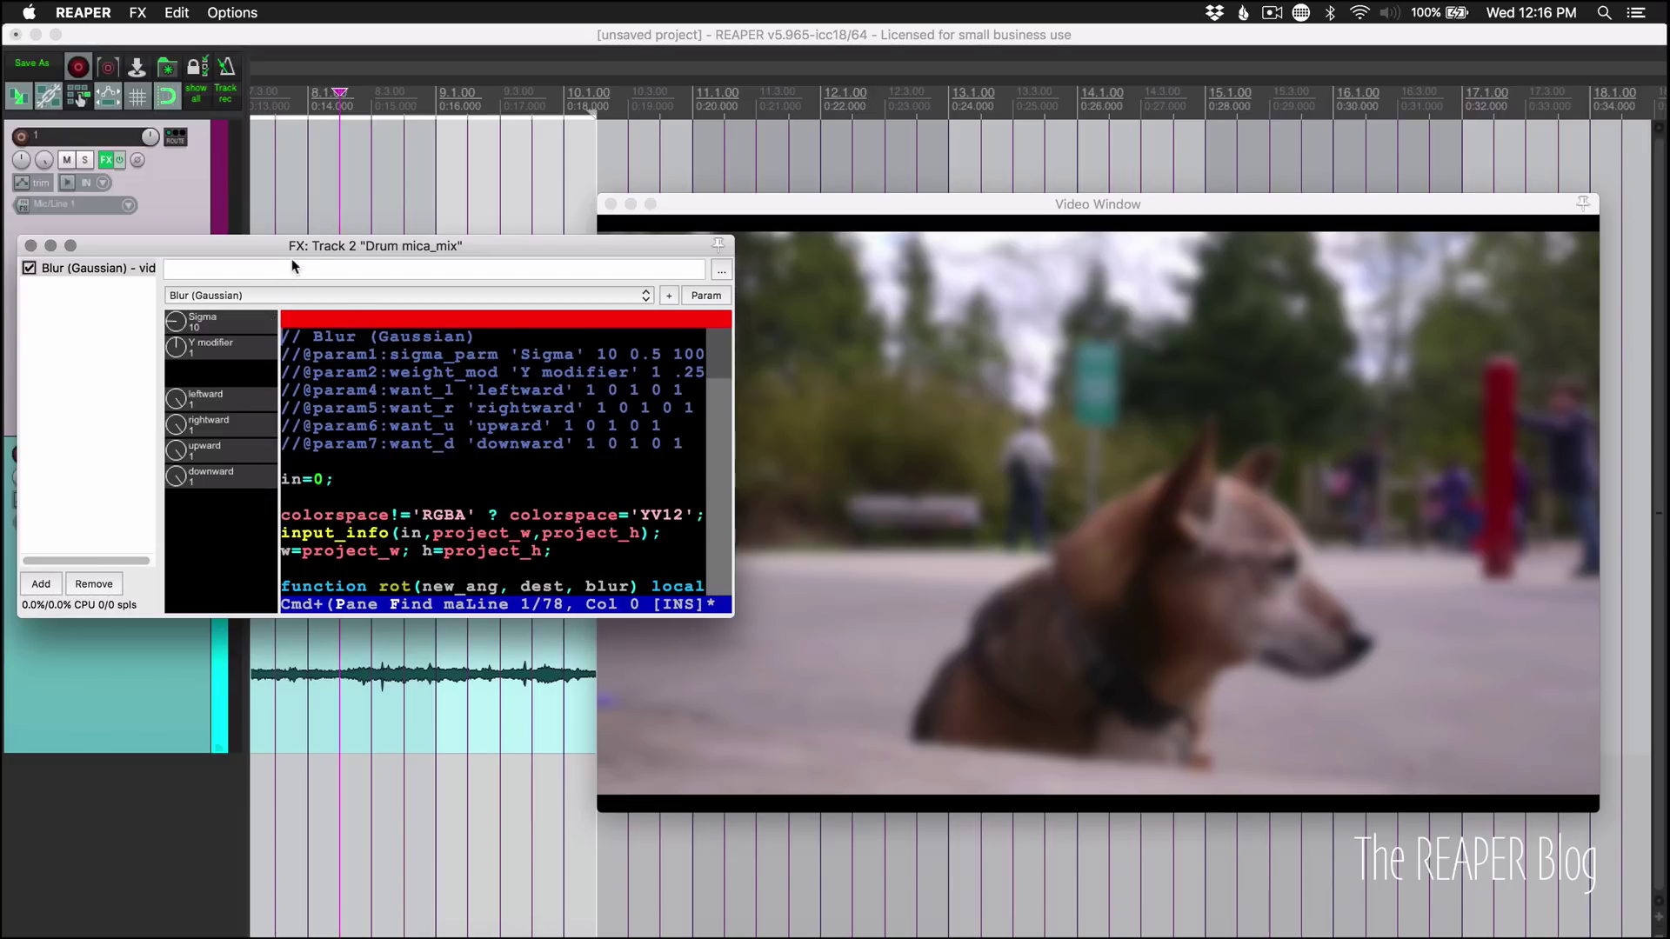
drag(308, 249, 294, 239)
drag(162, 313, 162, 275)
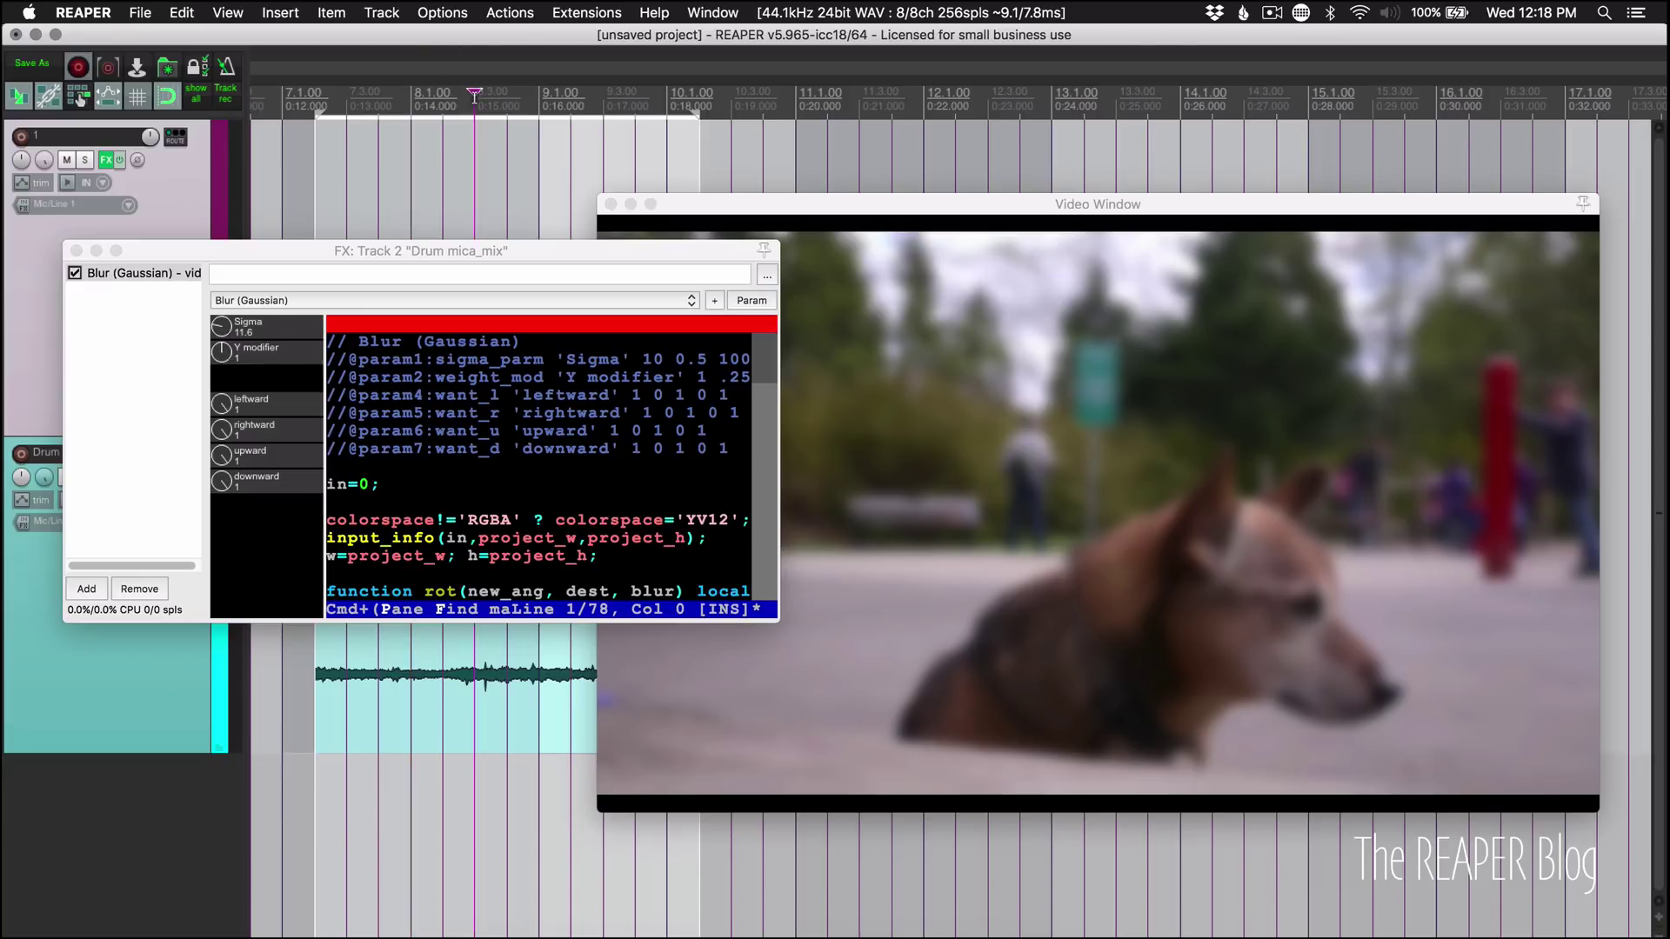
- Move the playhead to about 0:16 and push the Gaussian blur Sigma up to 100
drag(474, 95, 539, 96)
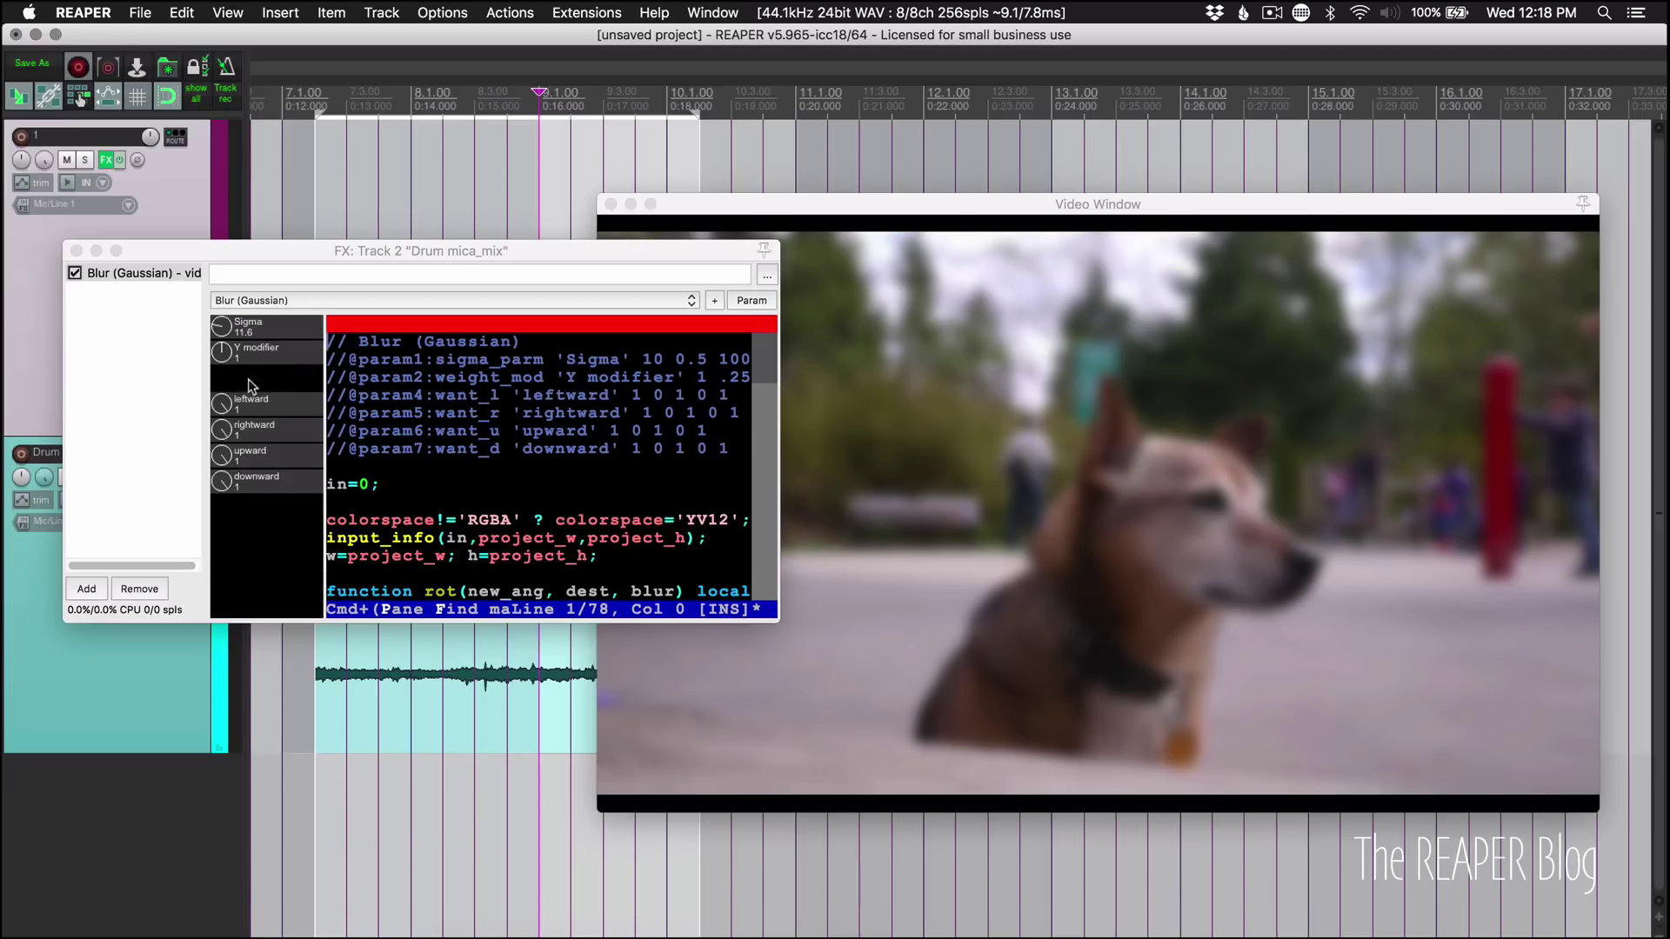
drag(223, 327, 216, 231)
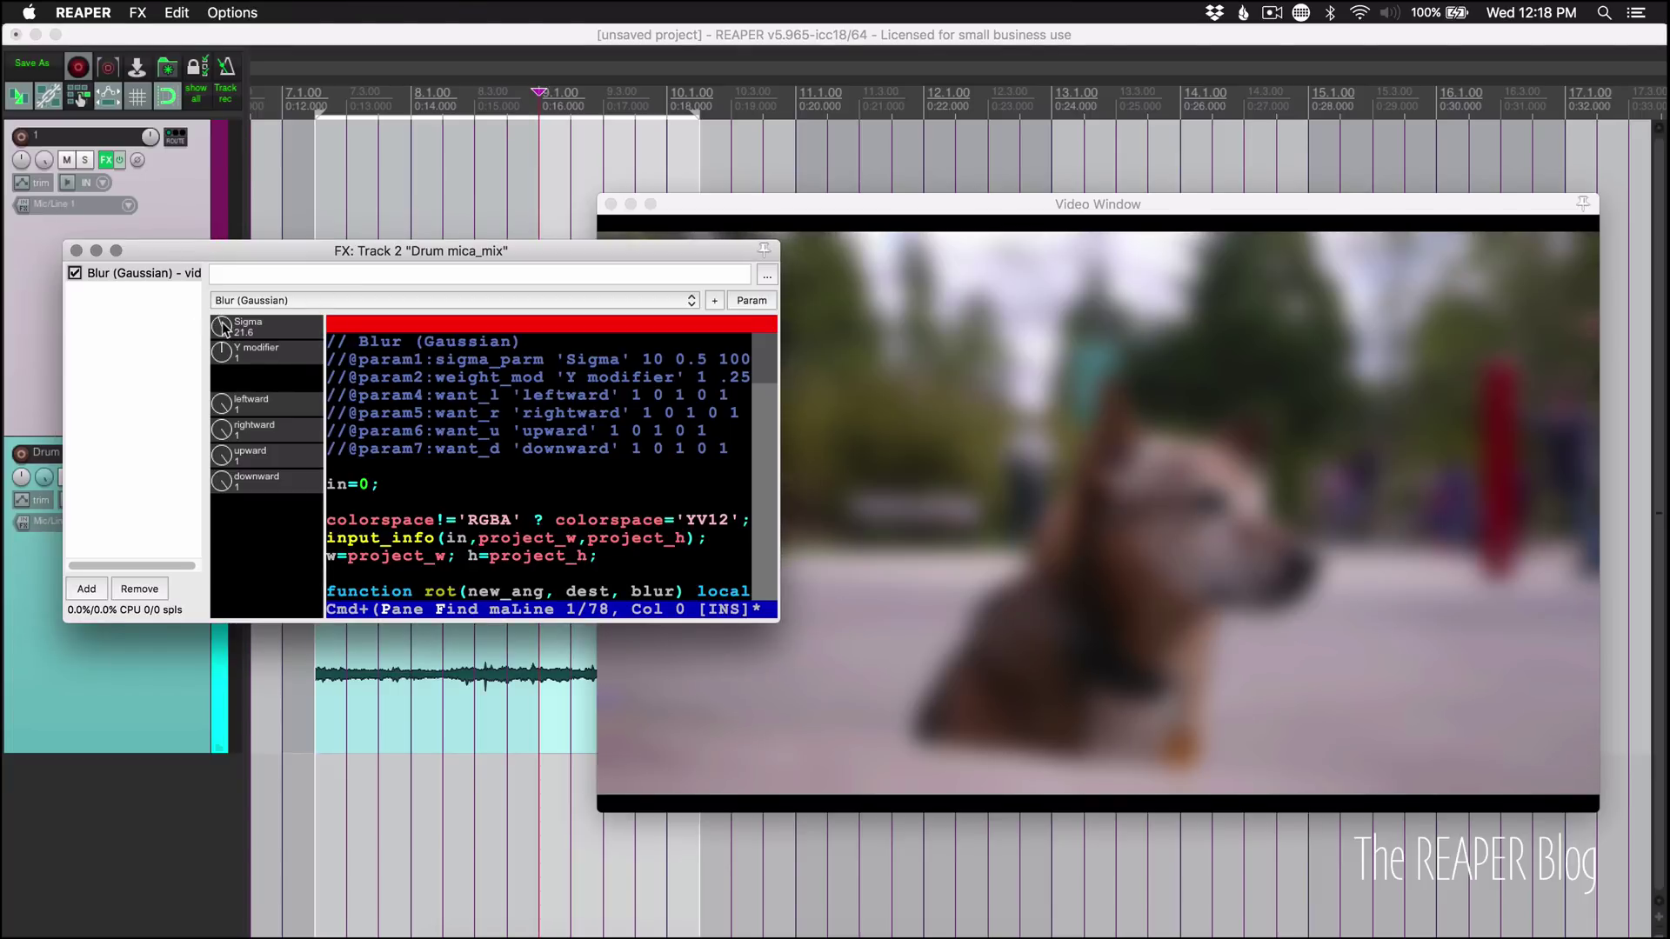
drag(222, 327, 204, 165)
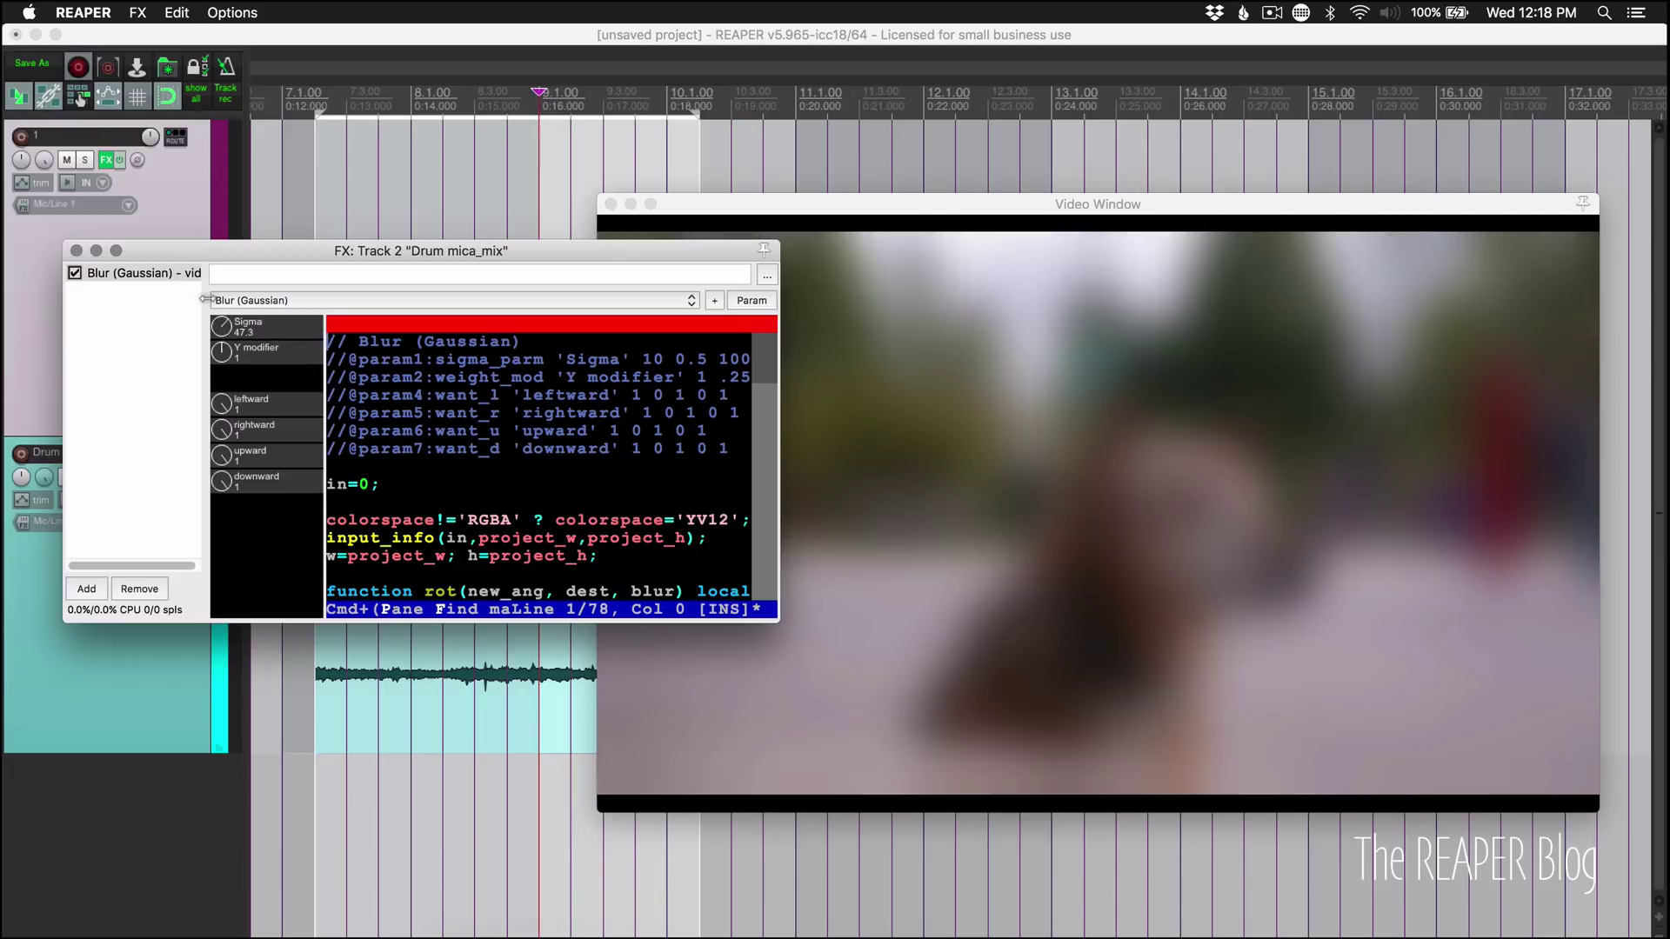
drag(222, 327, 198, 58)
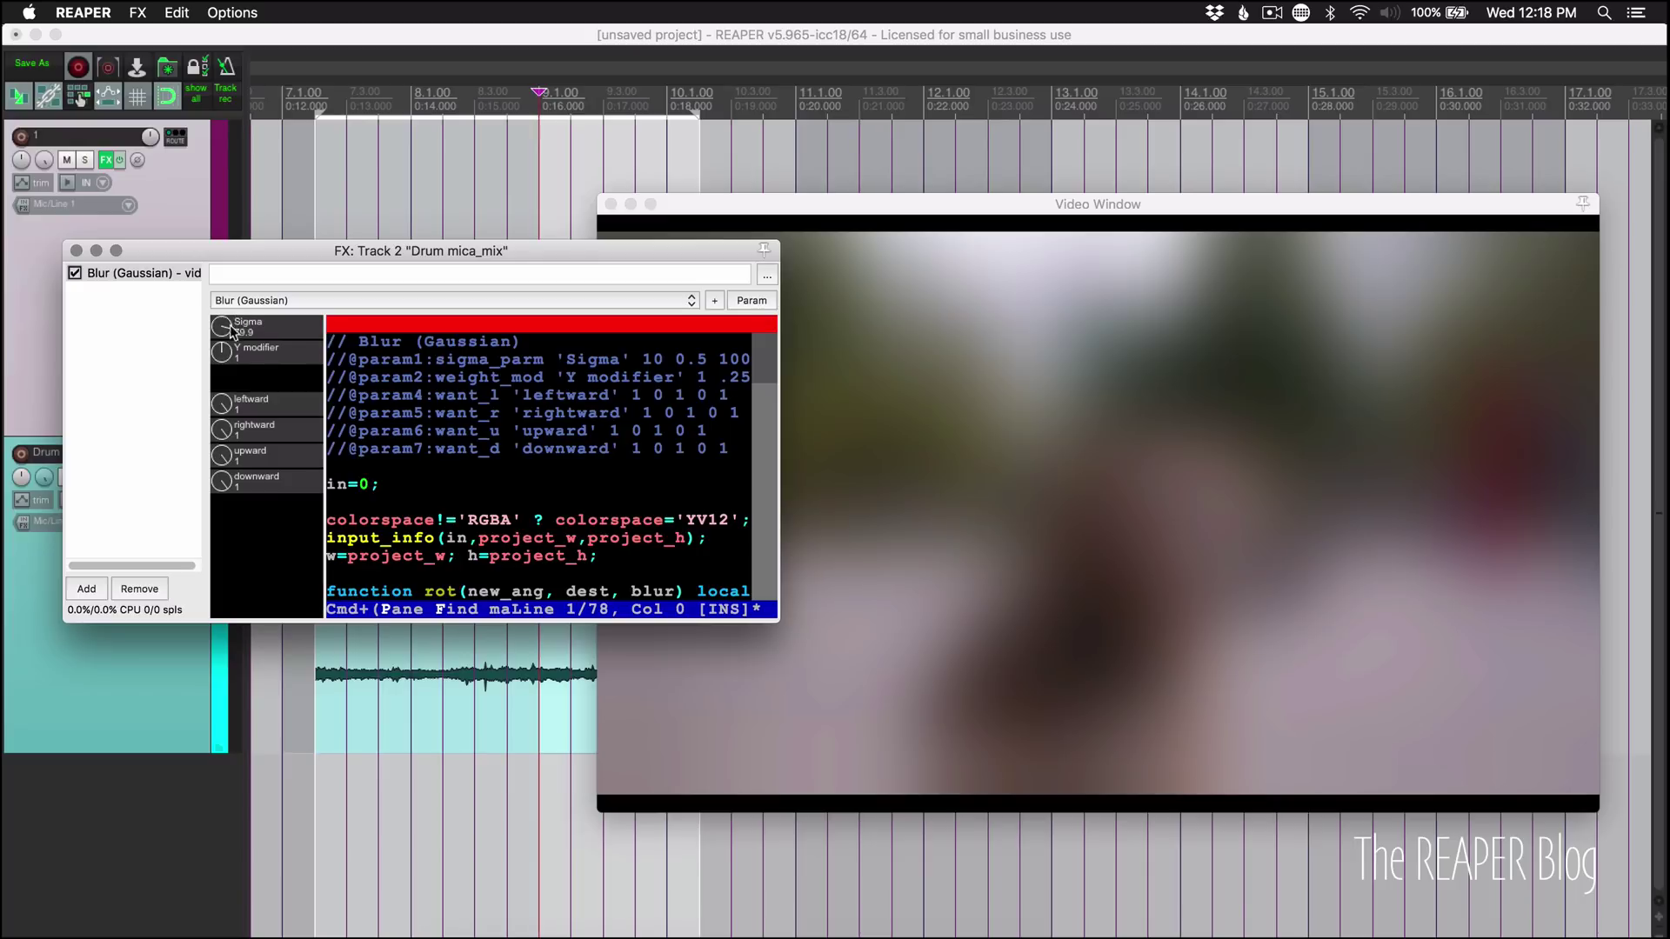
drag(230, 333, 81, 98)
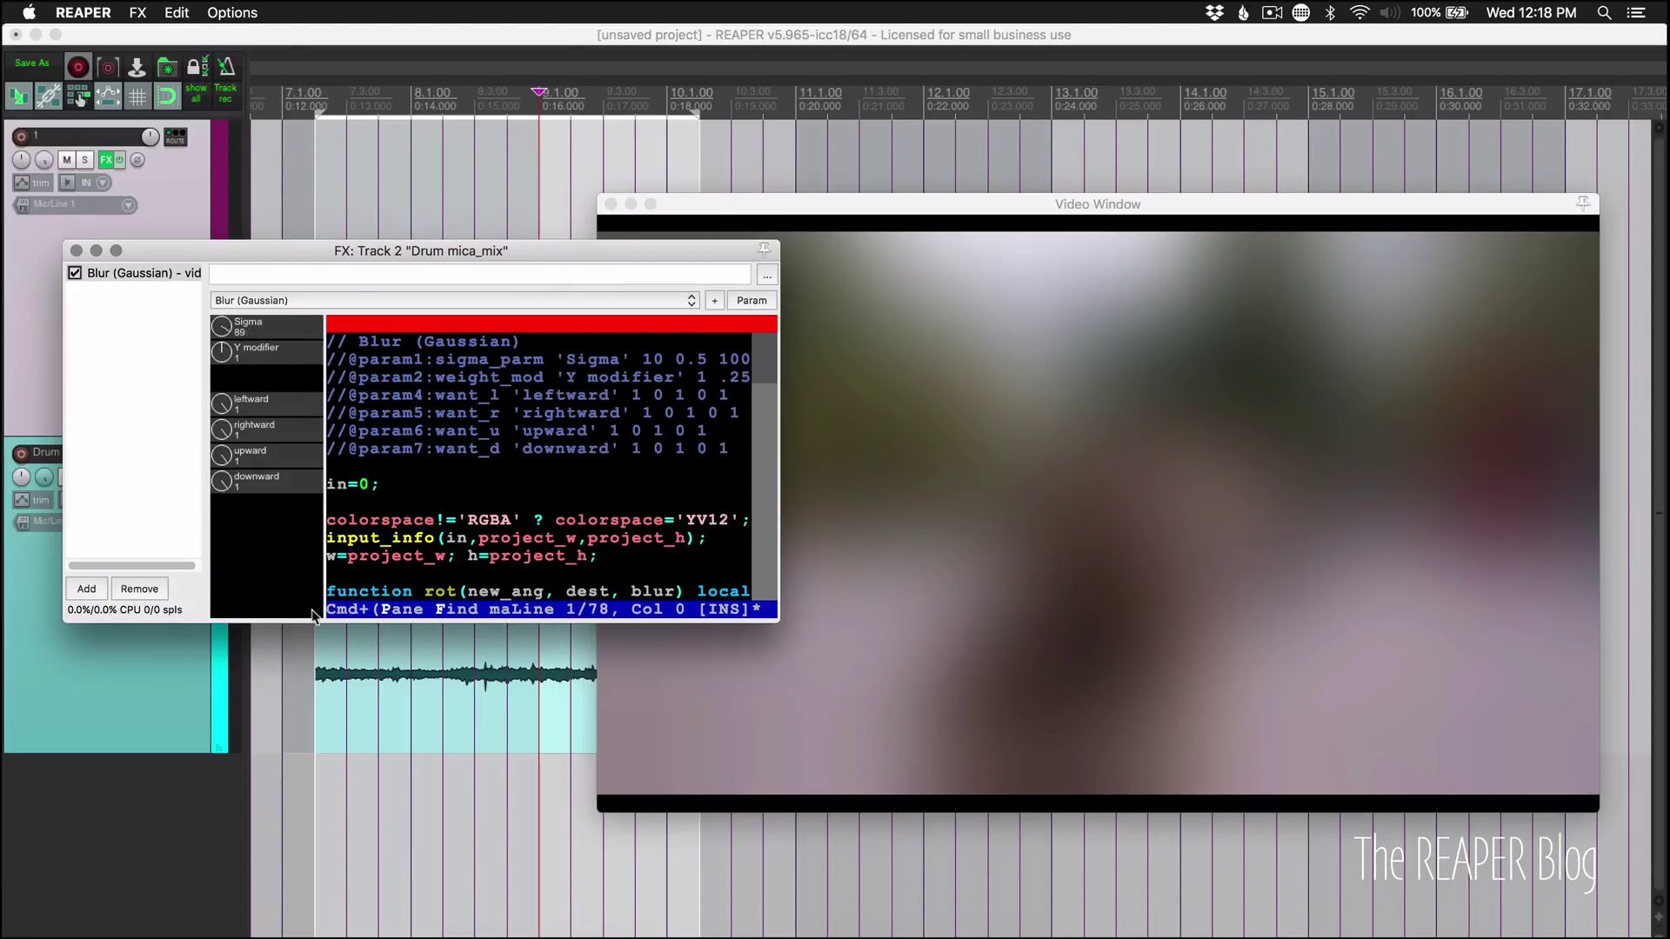
- Bring Sigma back down to about 20 and move the effect window lower left
drag(223, 326, 285, 694)
click(283, 696)
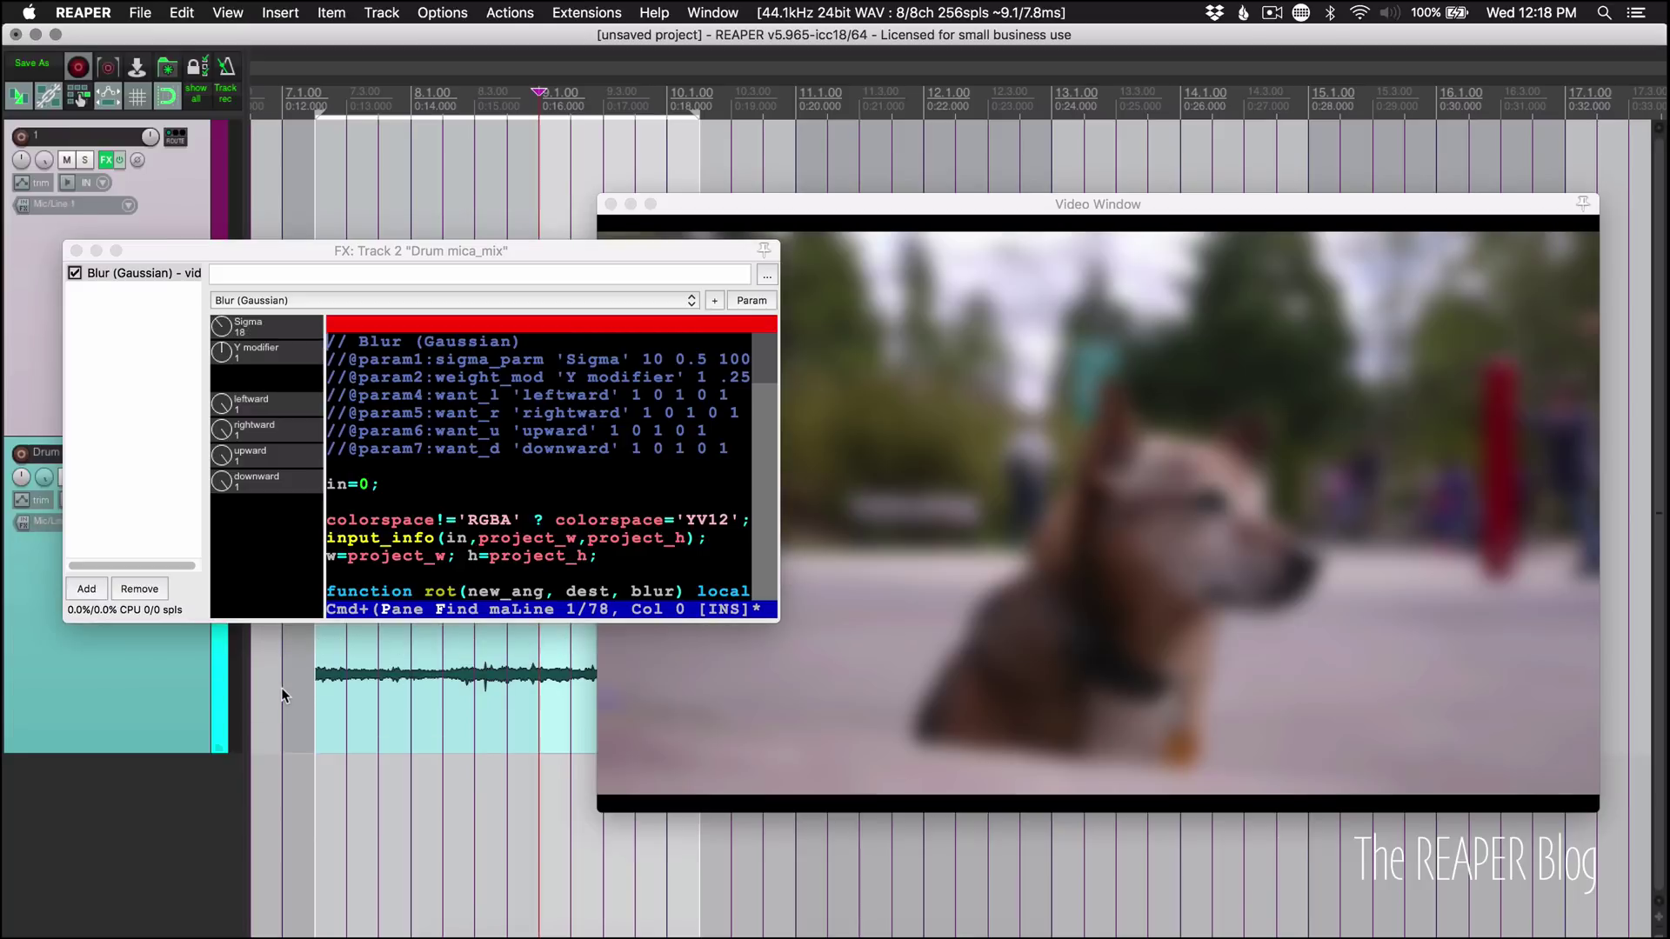
drag(327, 255, 279, 351)
- Switch to the Blur (low quality) preset and raise the blur amount to about 0.87
click(242, 391)
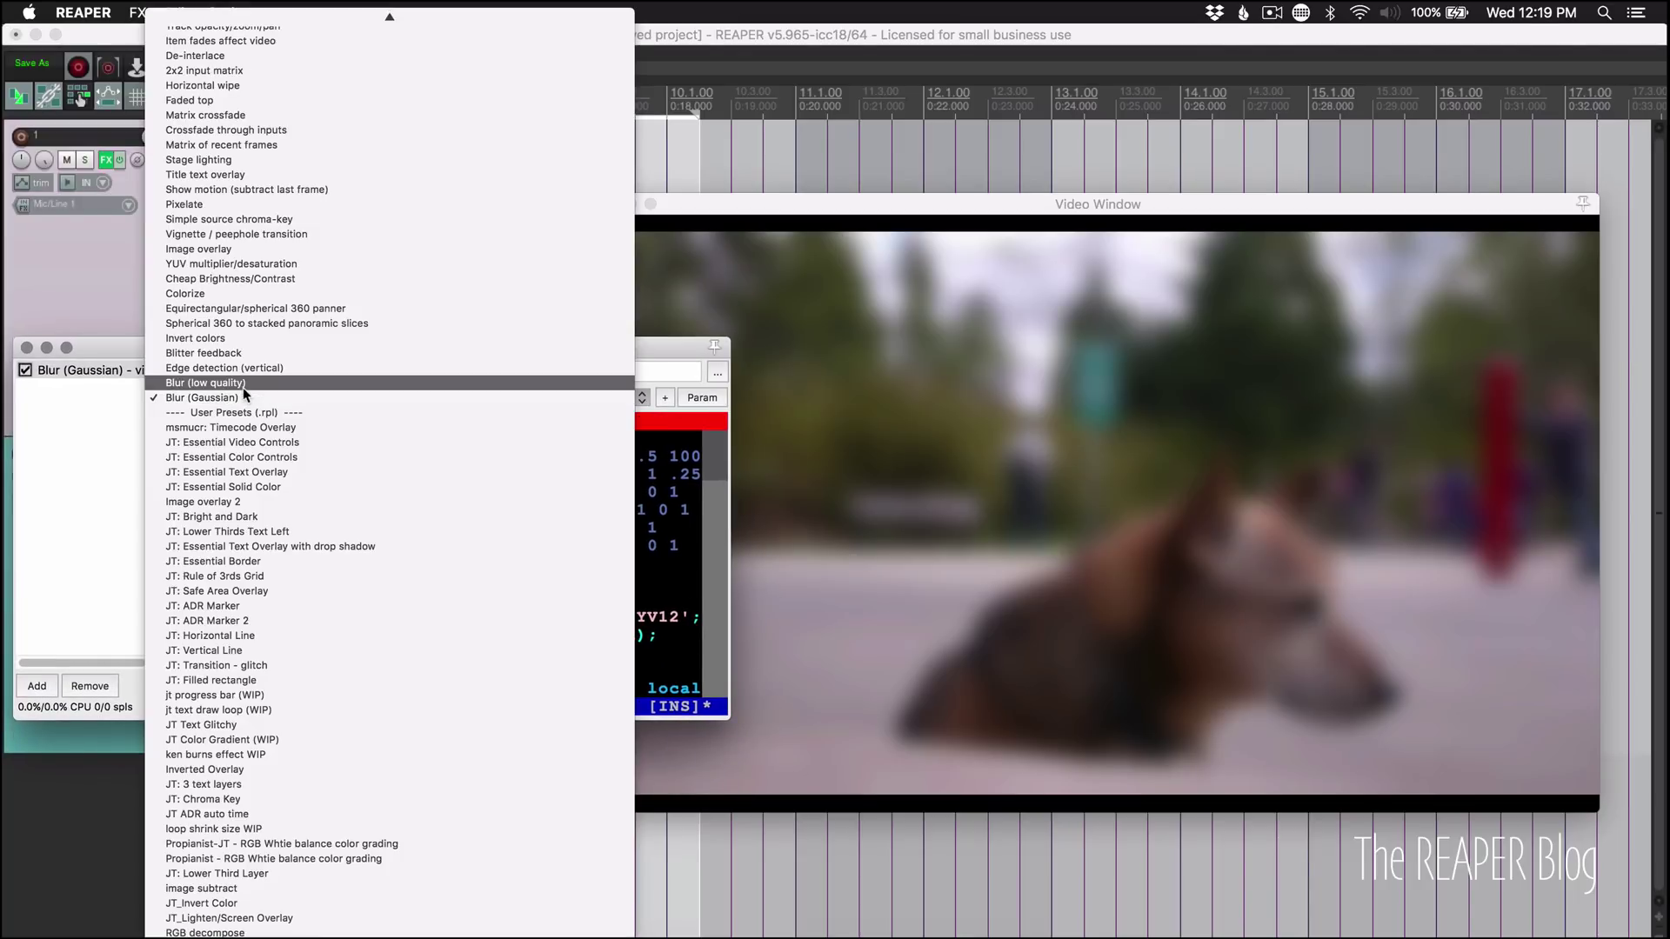
click(244, 386)
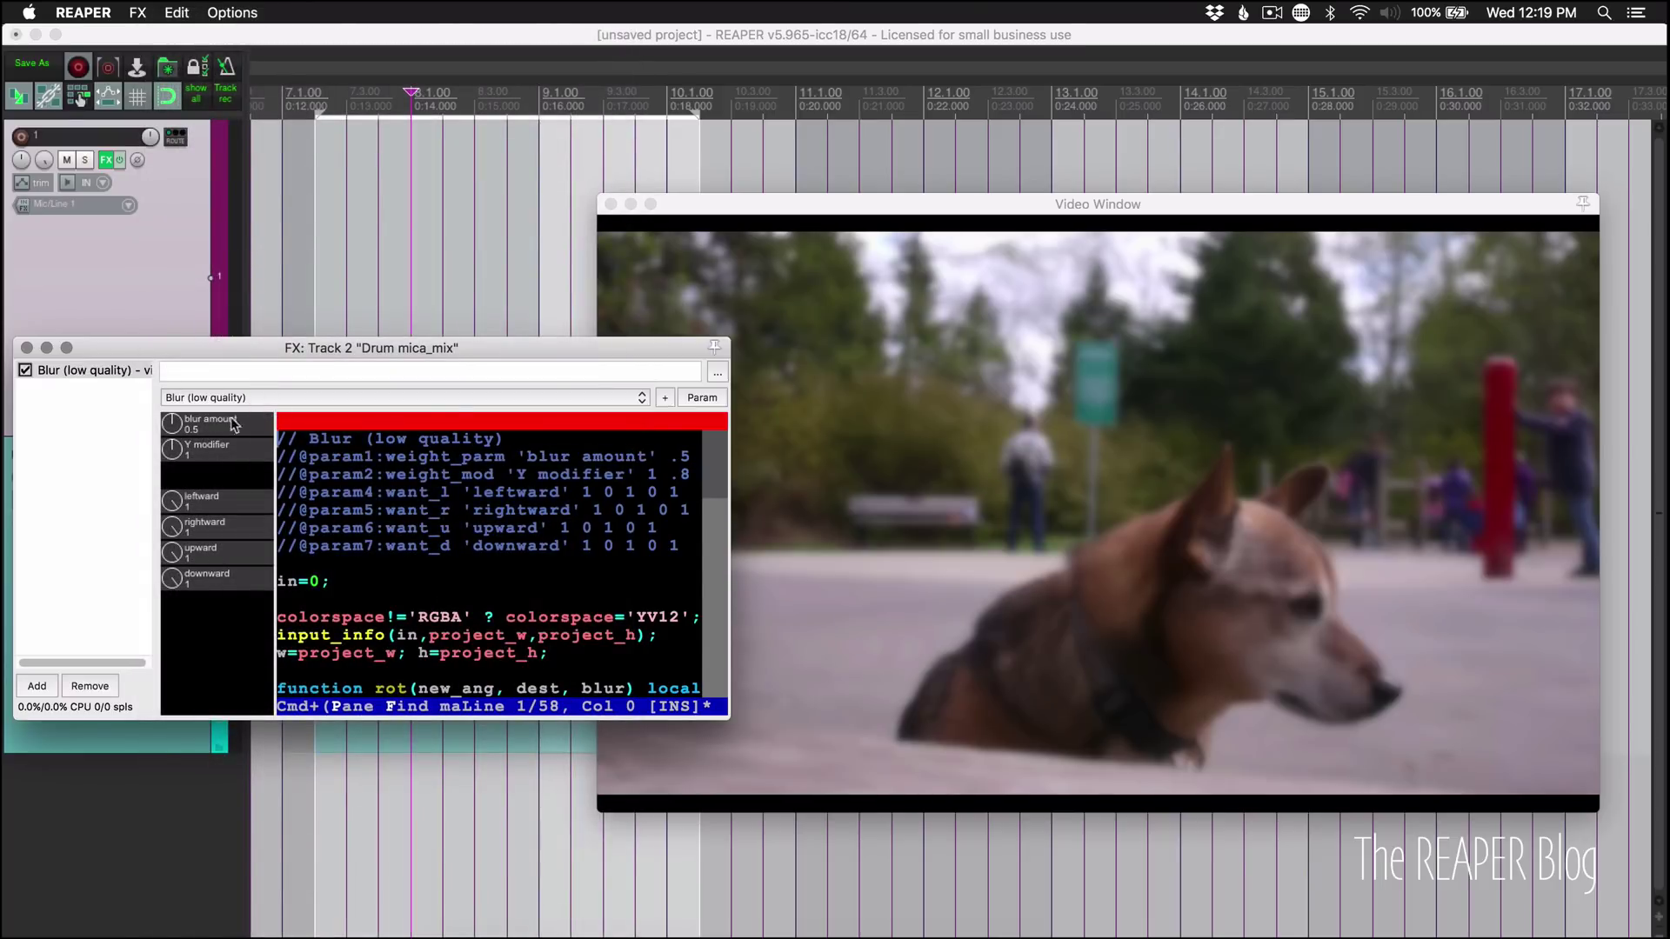
drag(212, 430, 169, 259)
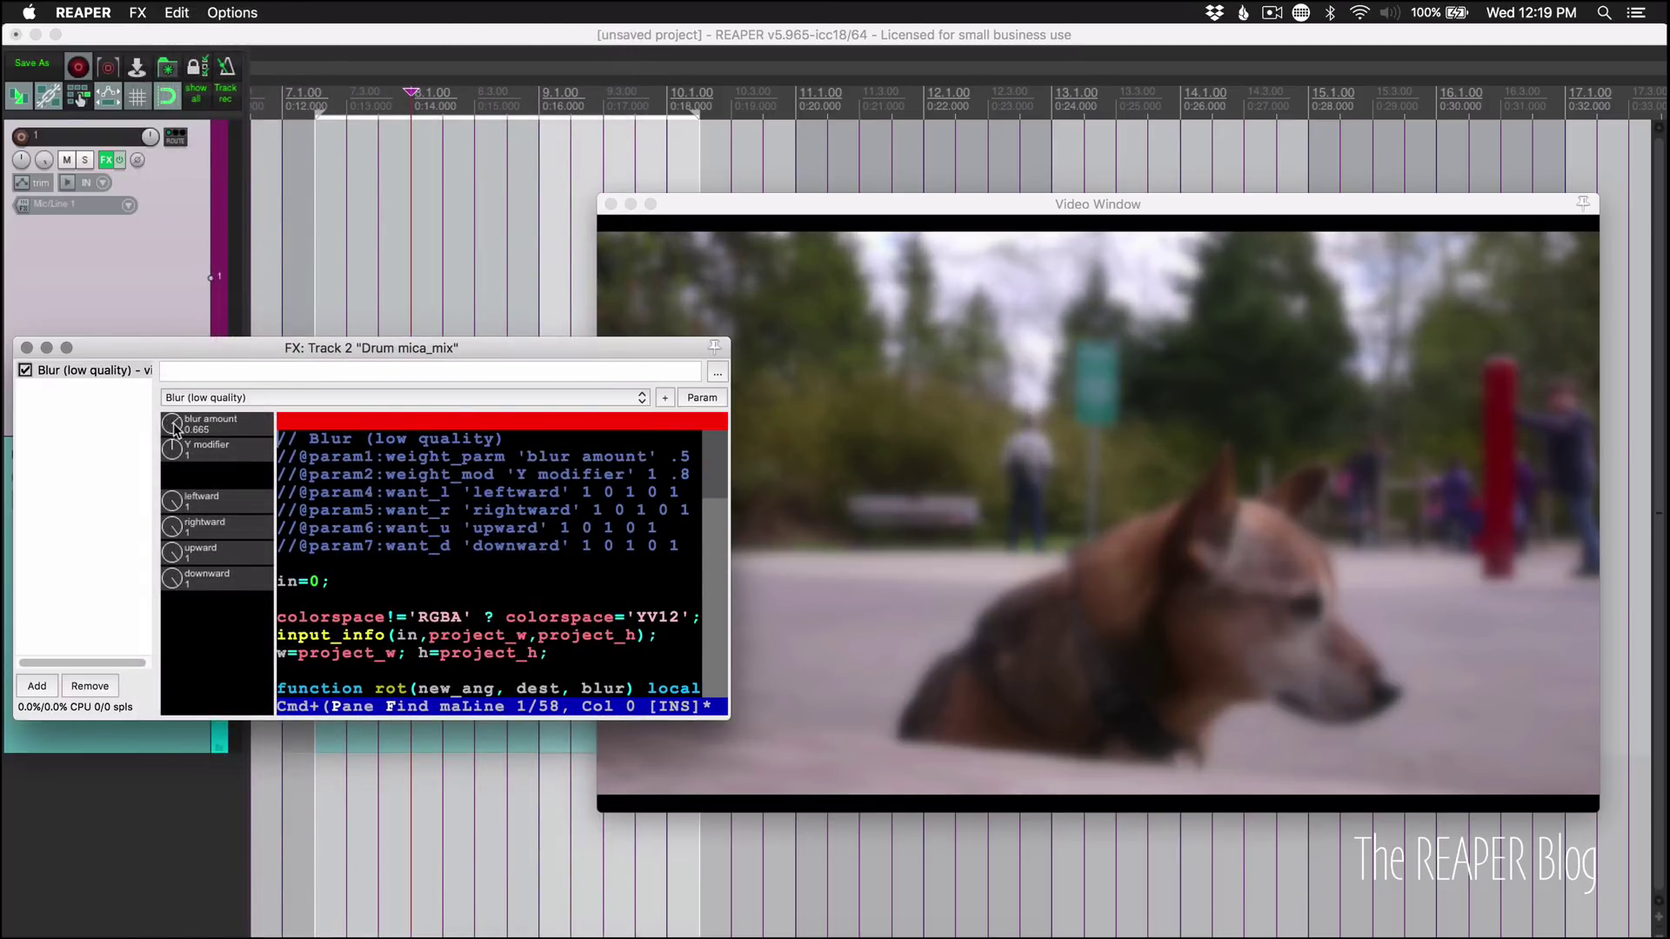
drag(174, 428, 172, 228)
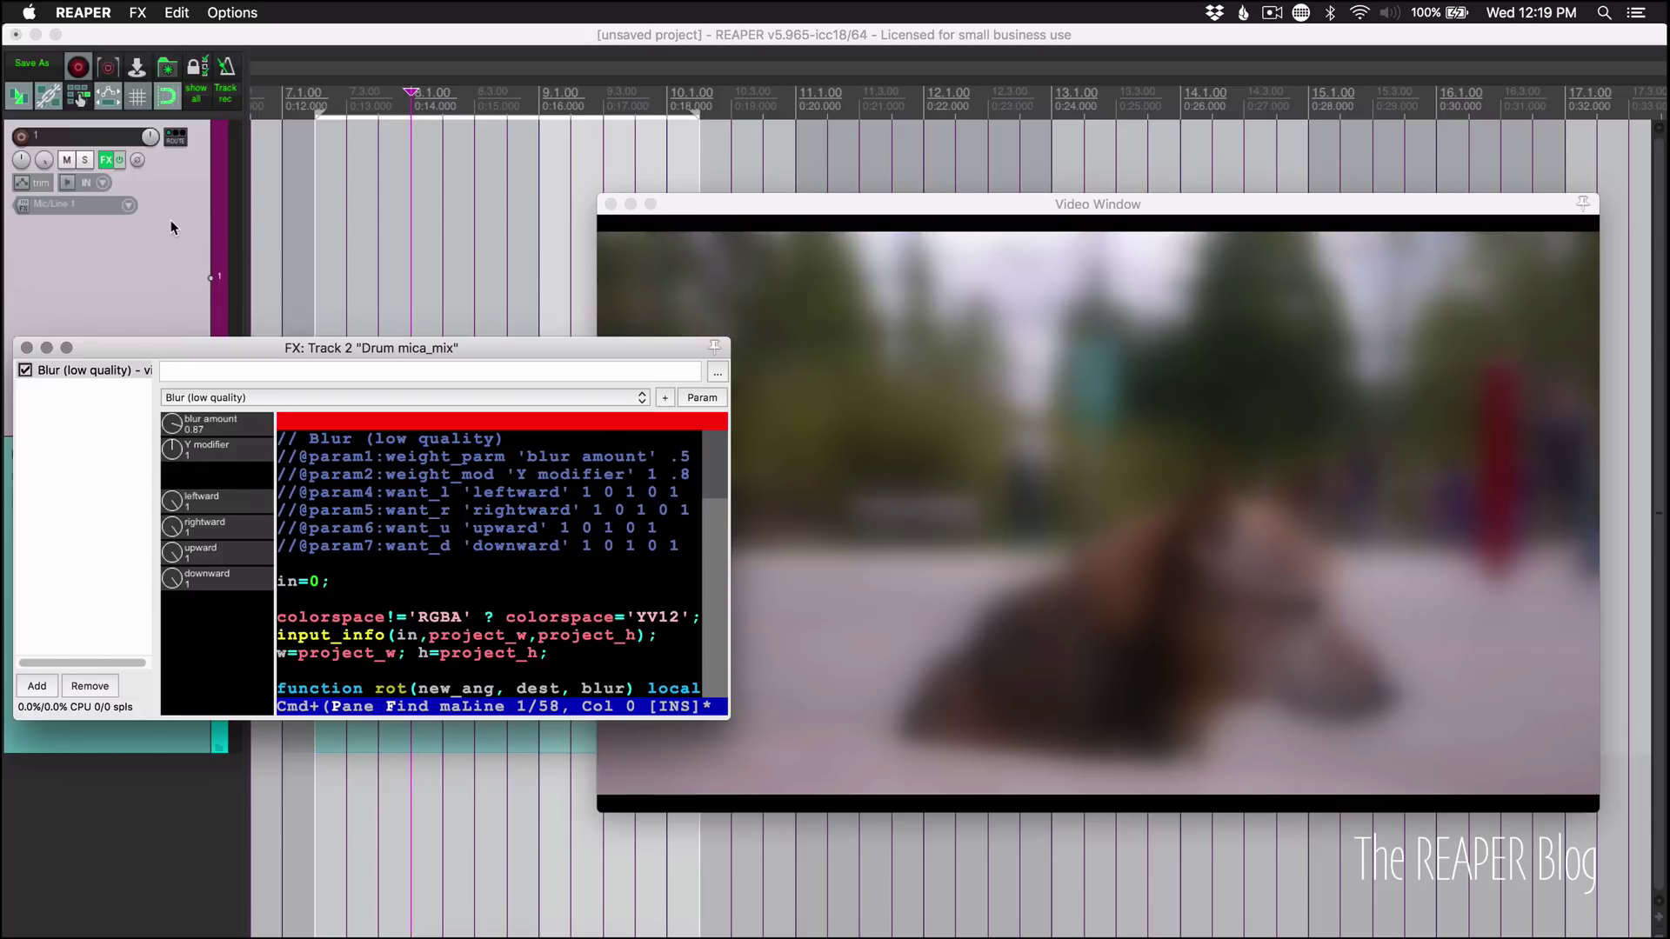
- Sweep the blur amount near full, then reload the Blur (Gaussian) preset at Sigma 10
drag(173, 424, 137, 117)
drag(174, 426, 179, 497)
drag(174, 425, 169, 336)
click(315, 398)
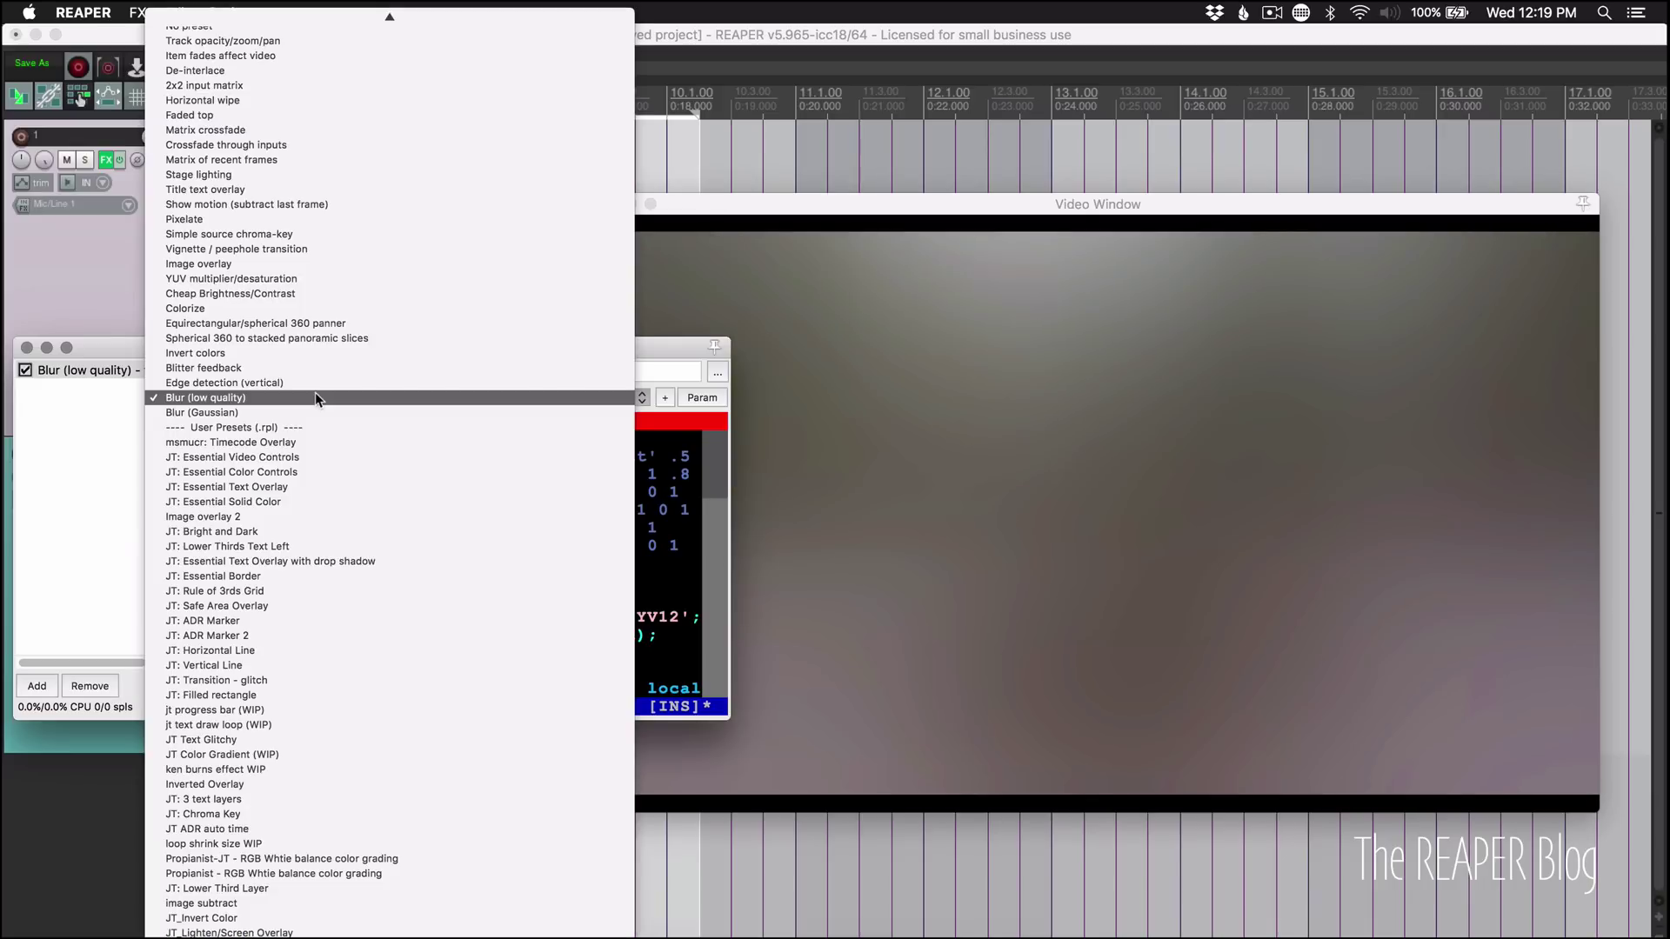
click(317, 412)
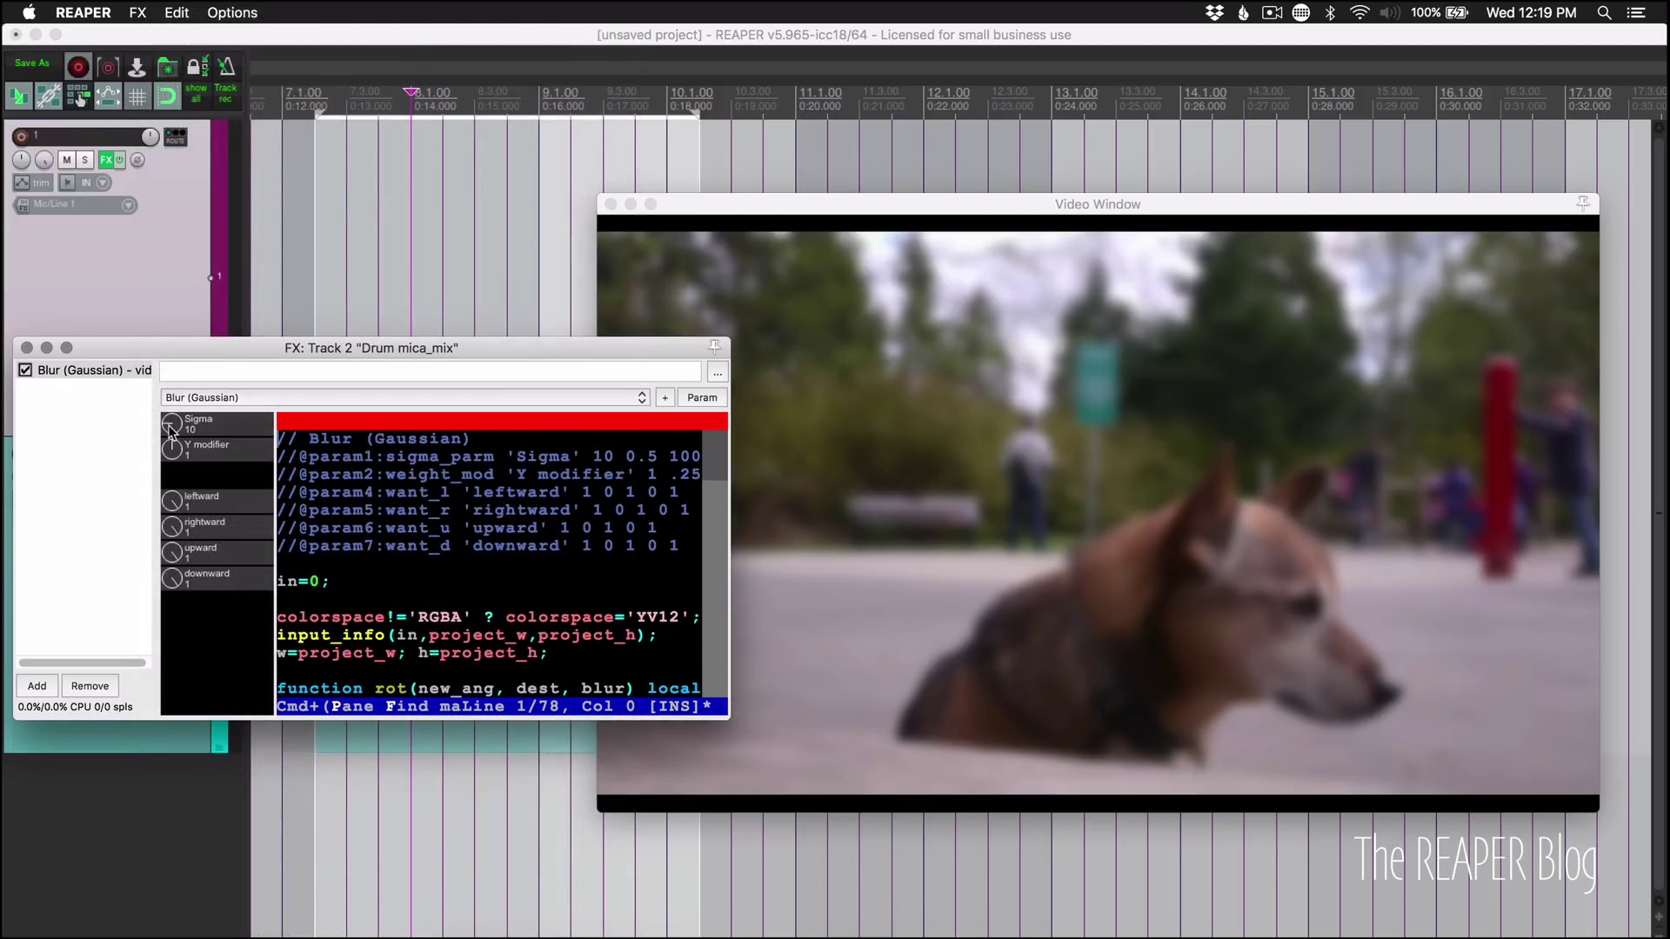
- Try Sigma at 60 then about 32, and reset the Y modifier to 1
drag(171, 430, 171, 275)
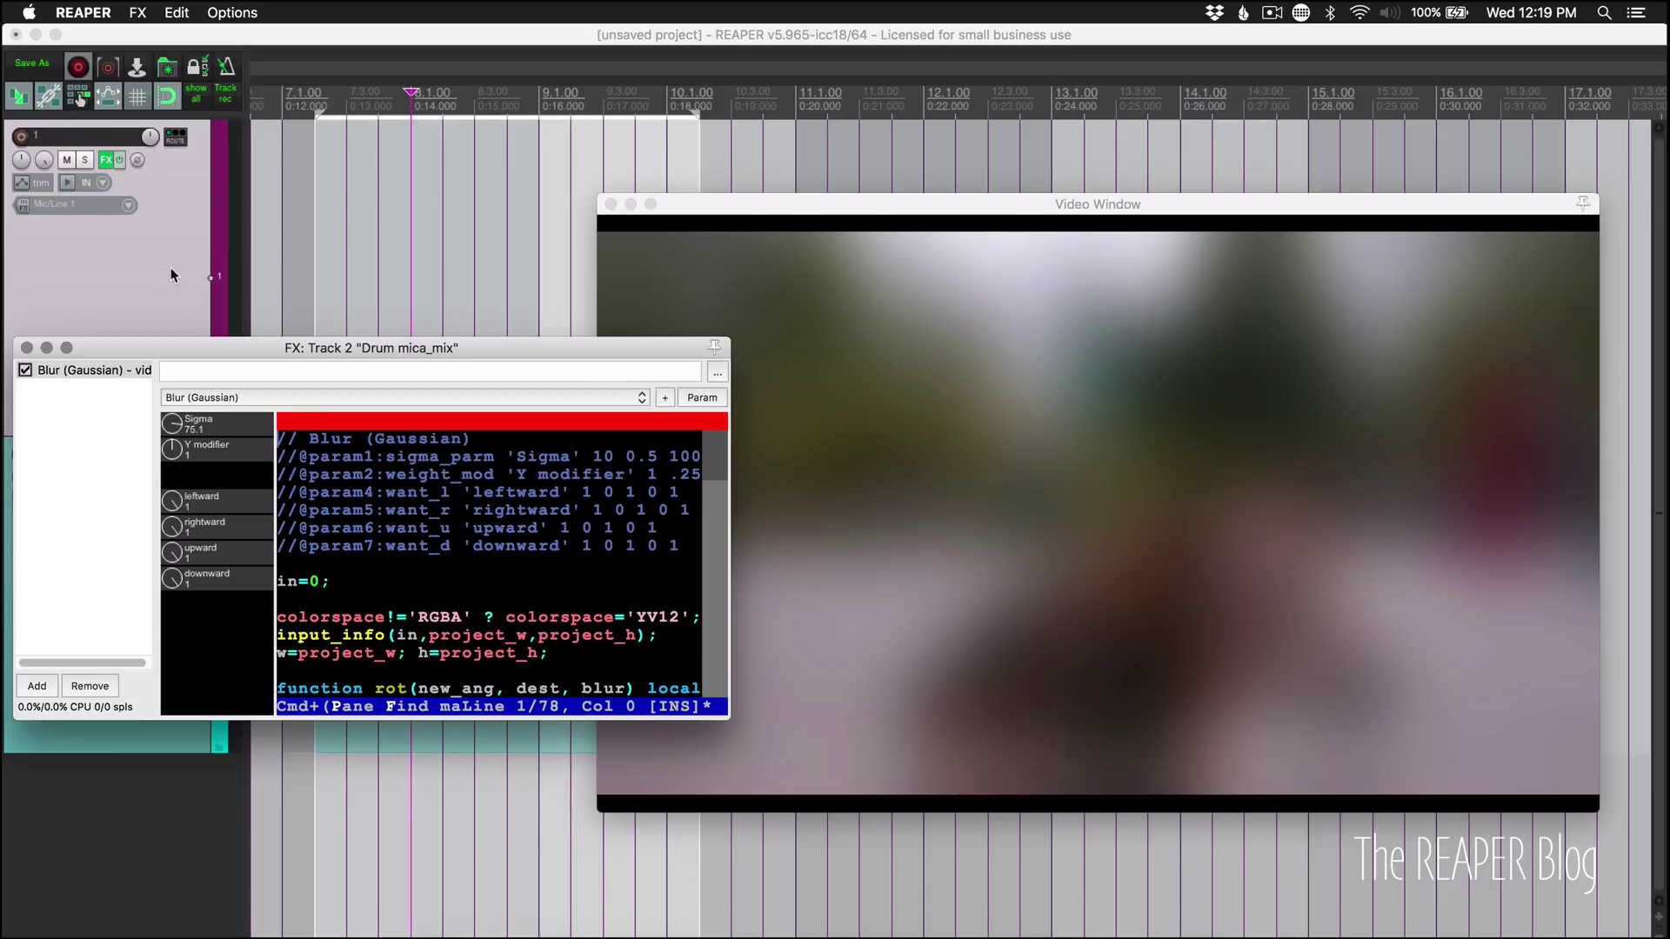
mouse_move(171, 276)
mouse_down()
mouse_move(168, 447)
mouse_move(201, 572)
mouse_up()
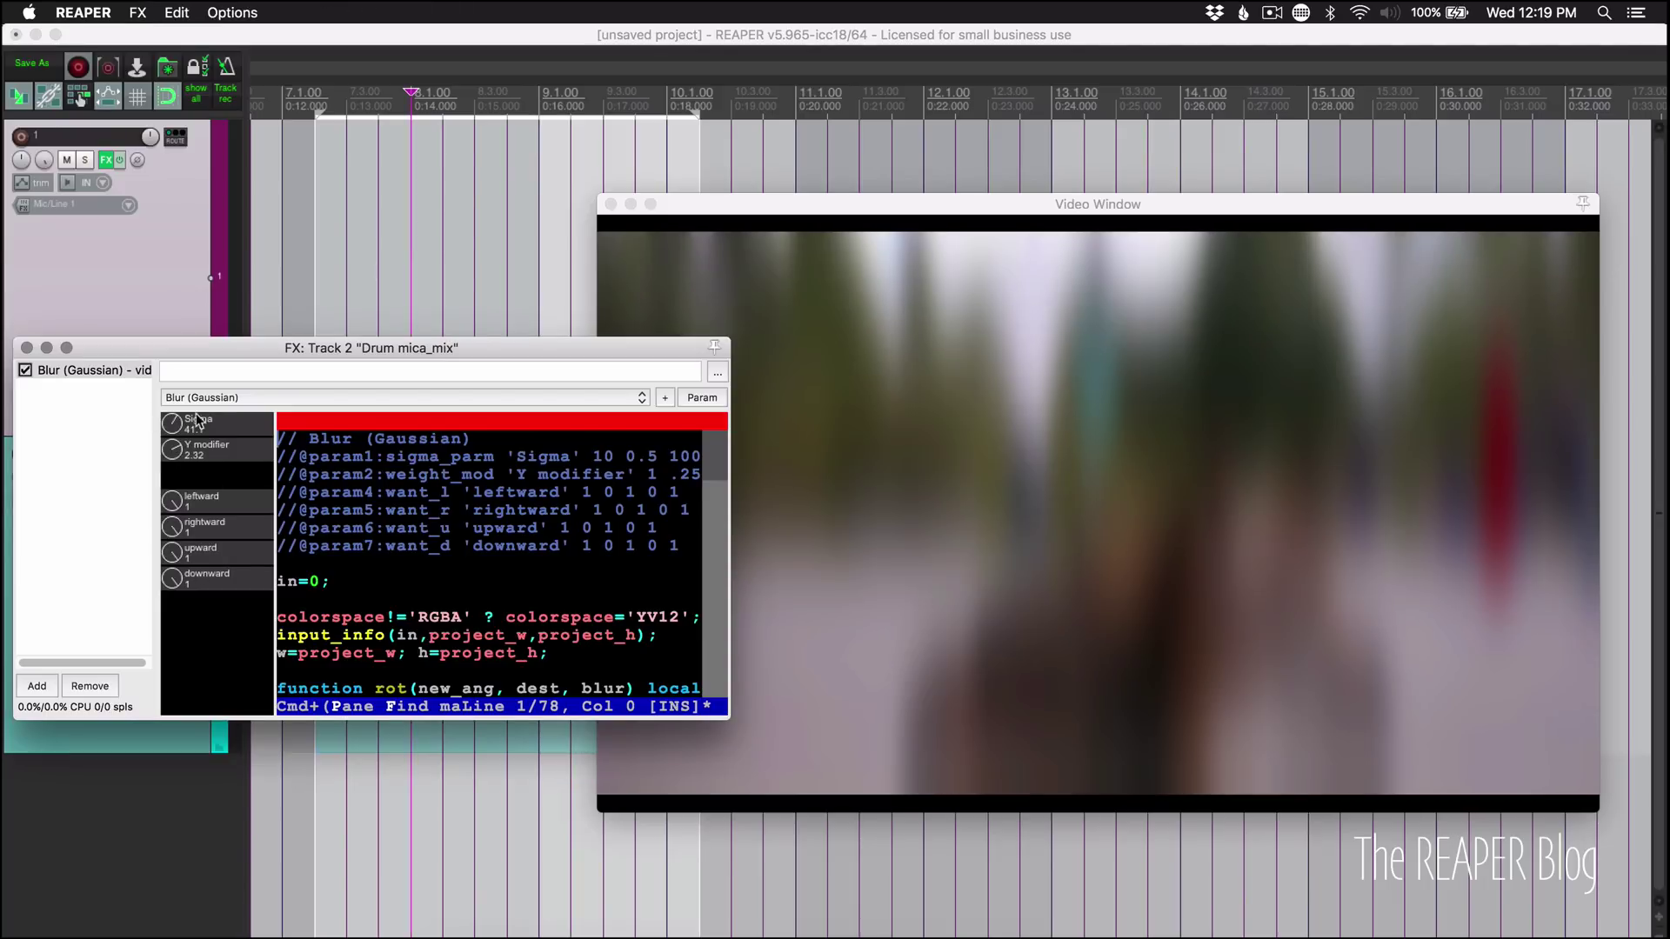
drag(181, 456, 172, 333)
drag(174, 424, 216, 723)
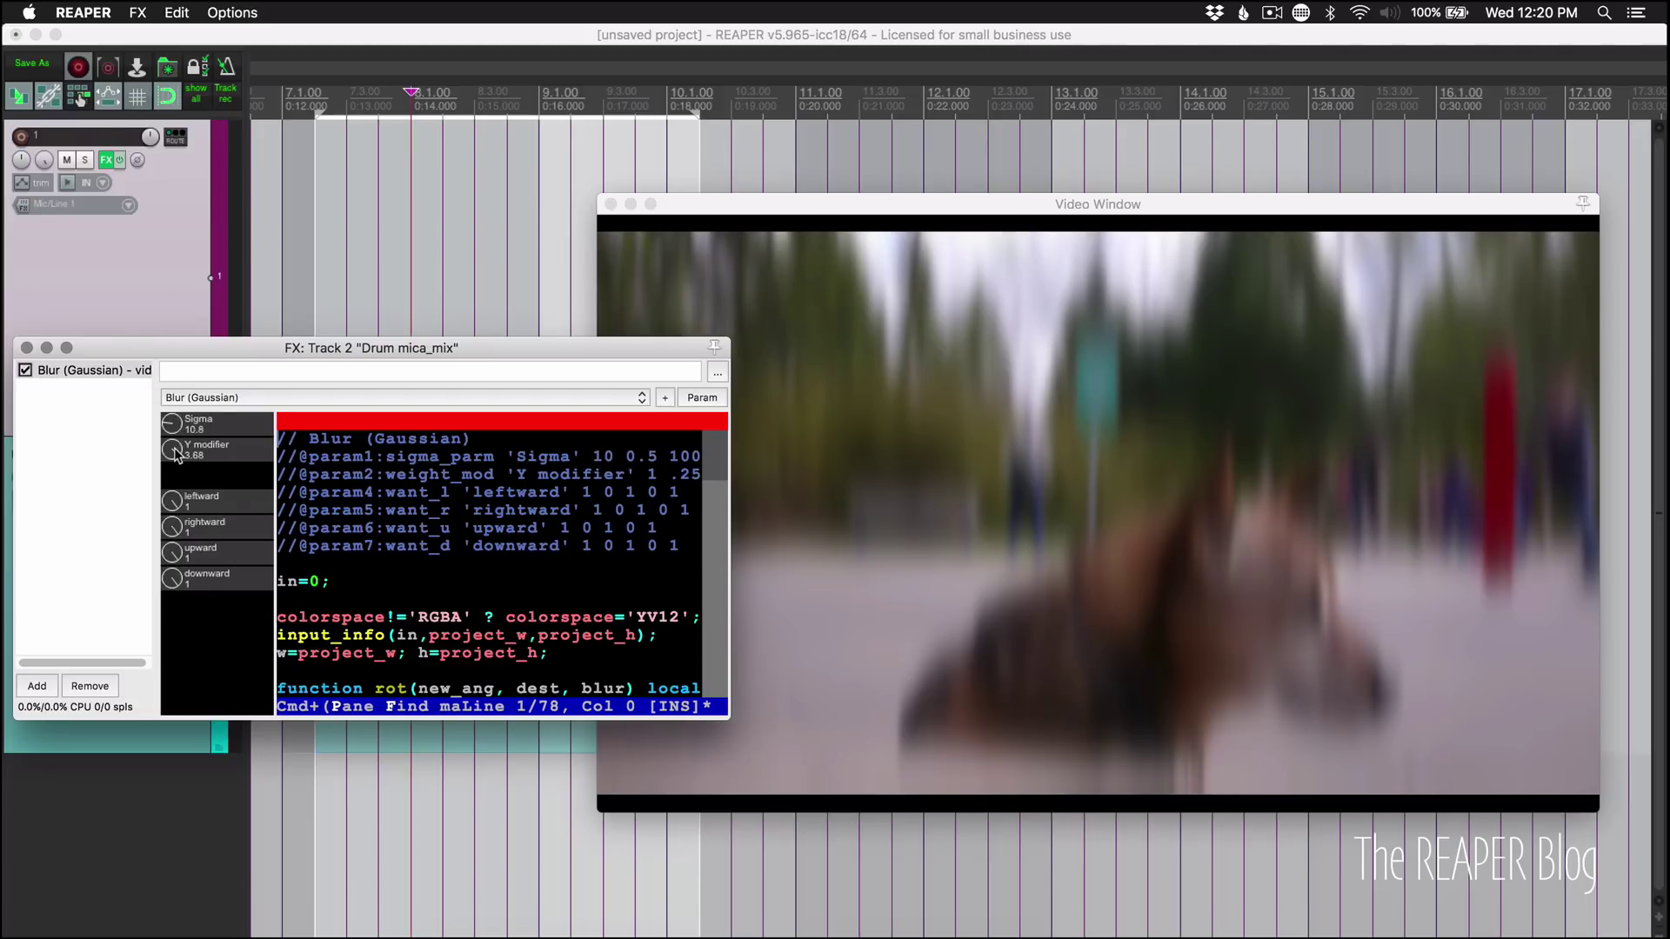
double_click(176, 454)
- Turn off the leftward and upward blur directions and raise Sigma to about 36.8
drag(179, 499, 181, 779)
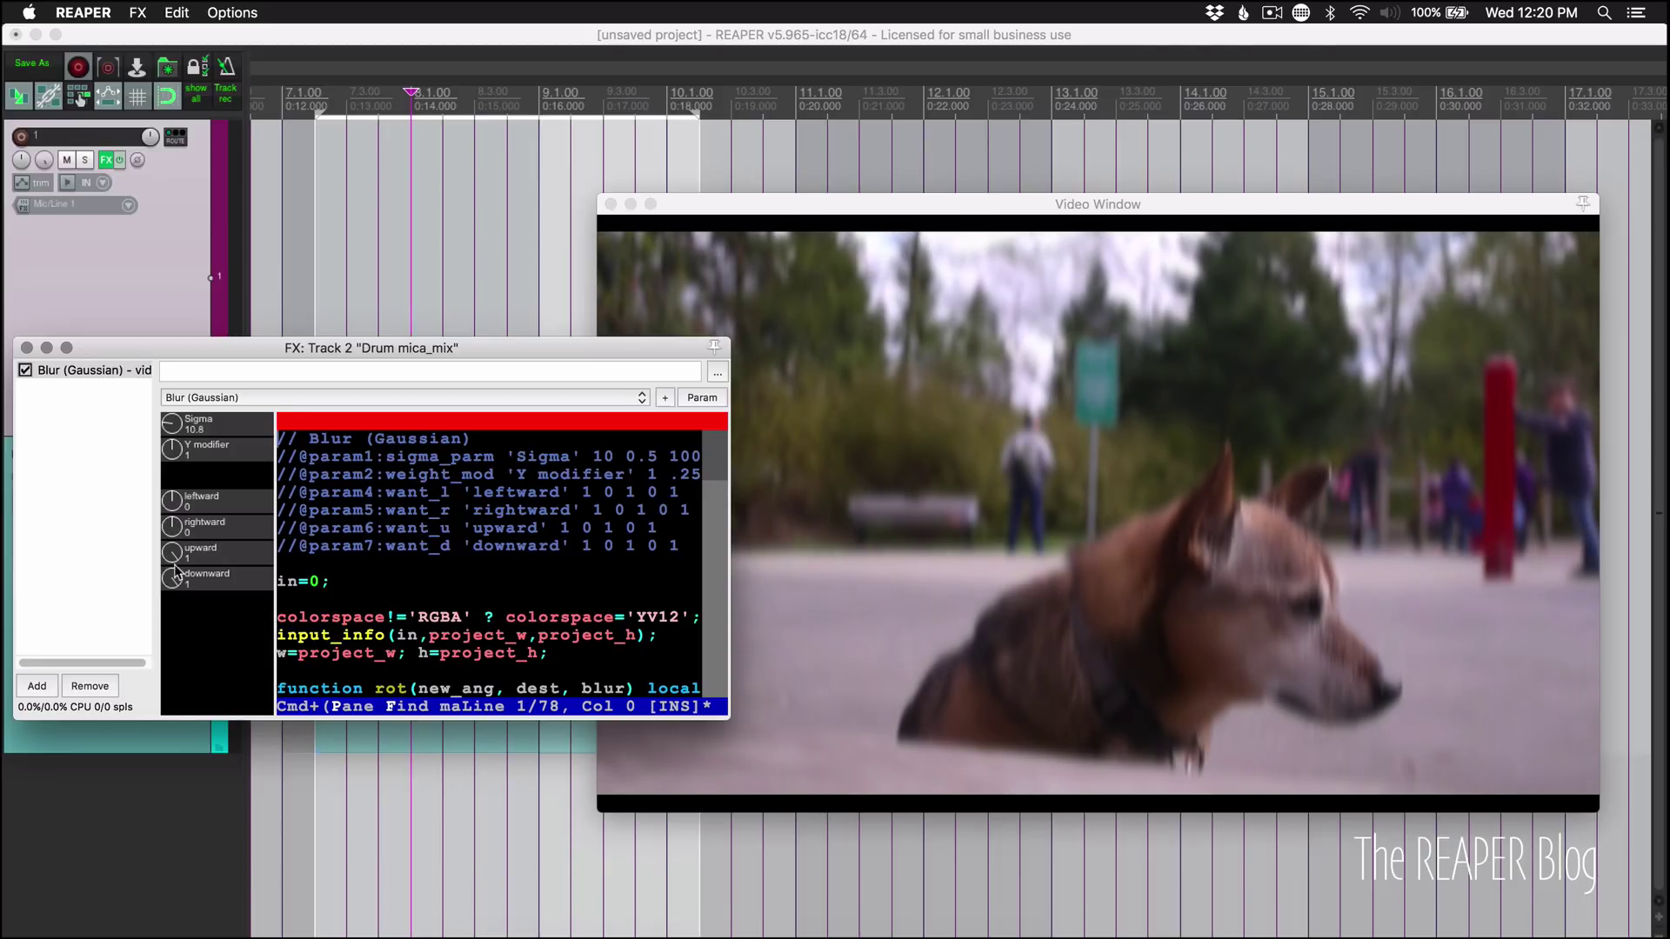
drag(174, 563, 180, 714)
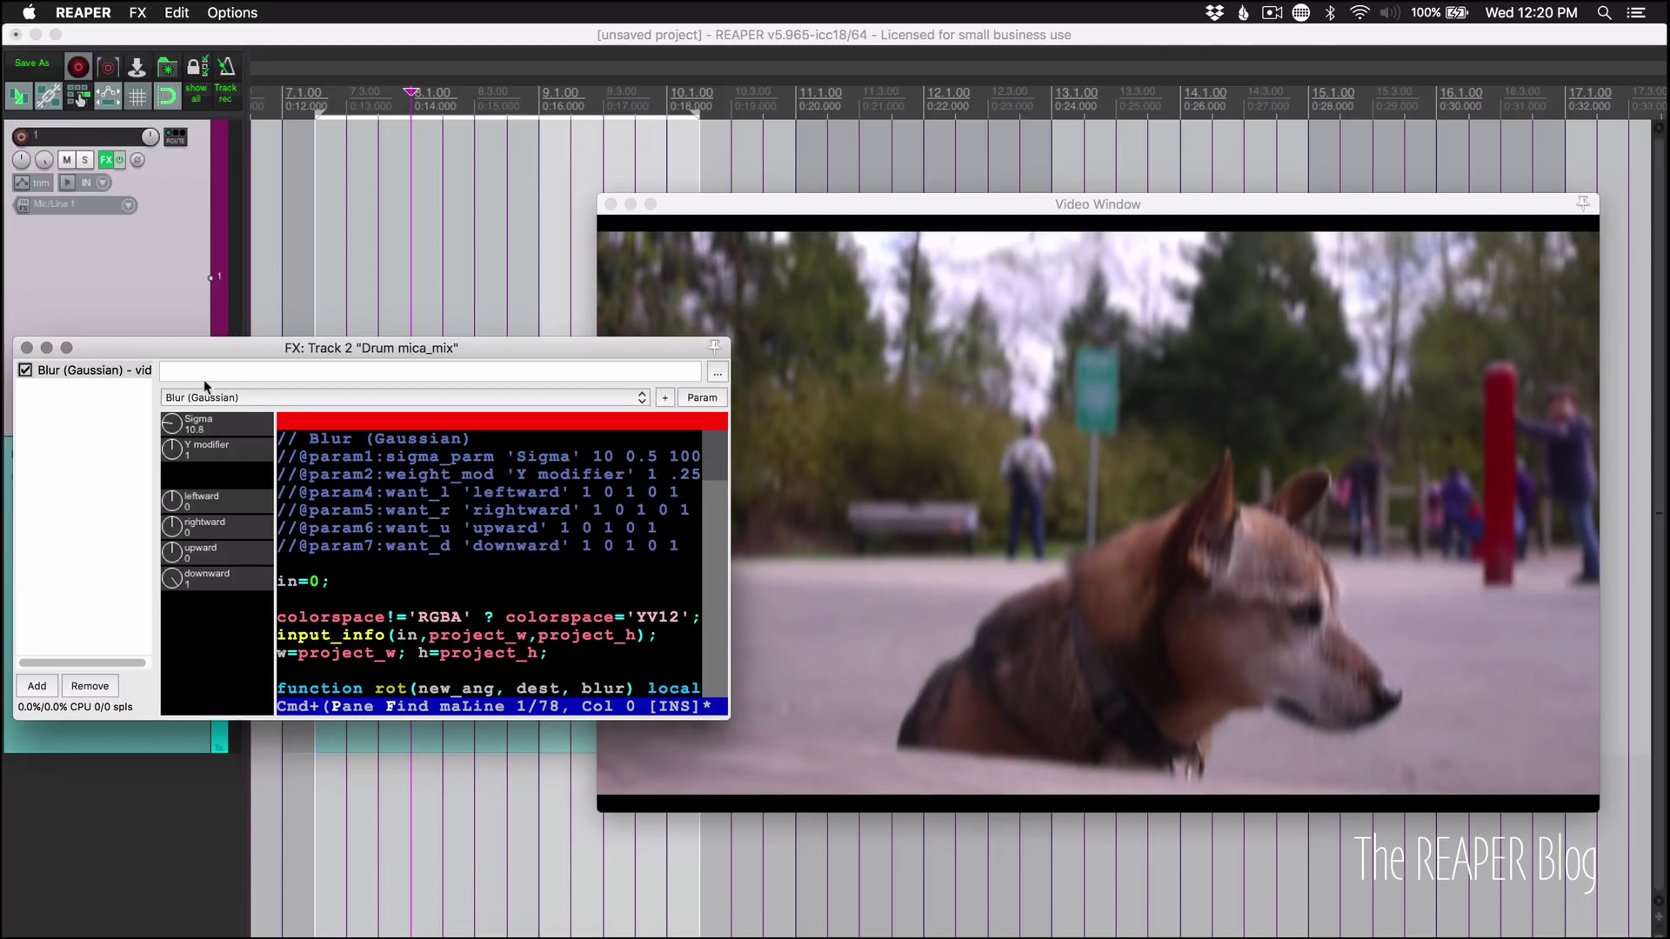
drag(193, 428, 164, 259)
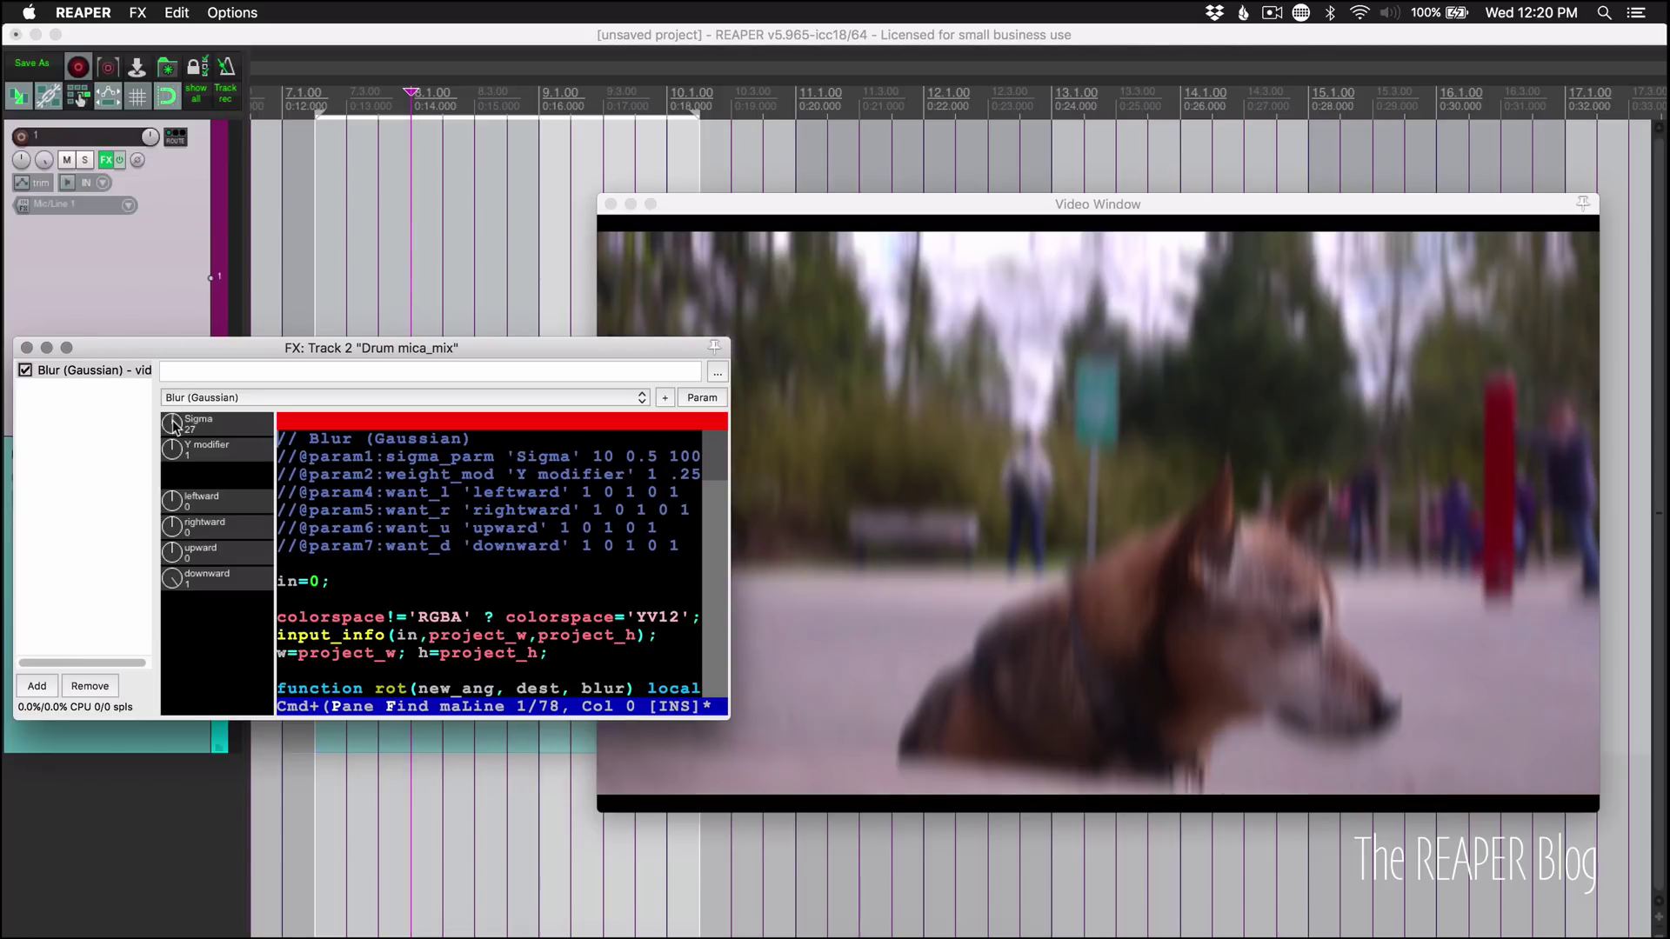
scroll(173, 426, up, 5)
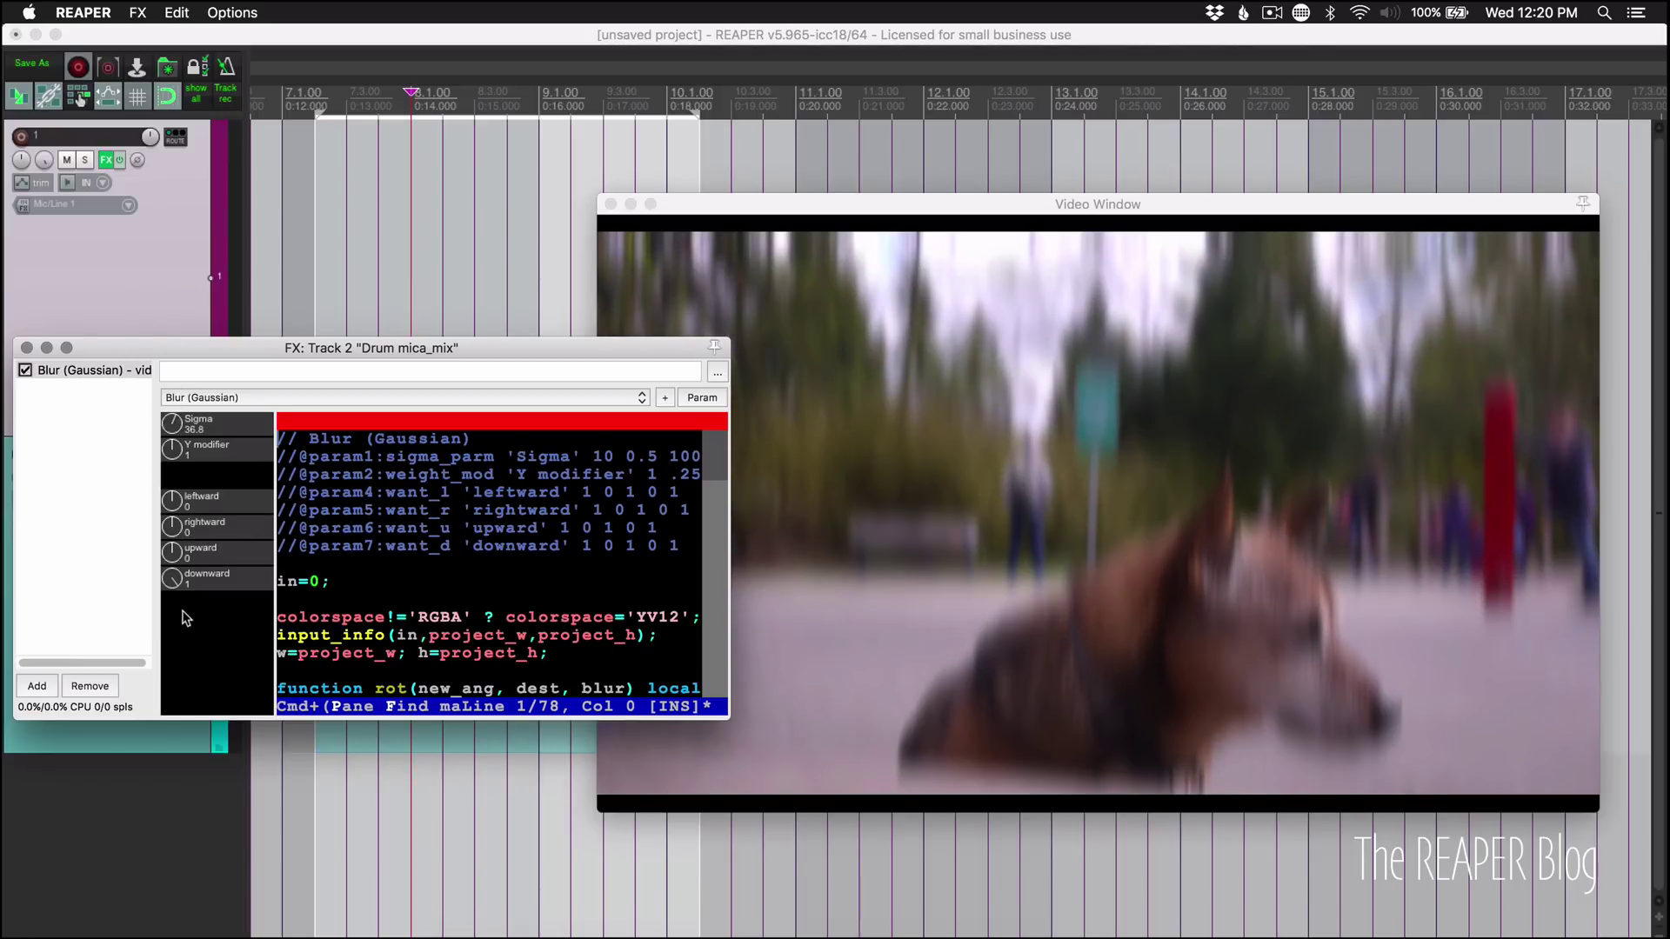
scroll(173, 553, up, 1)
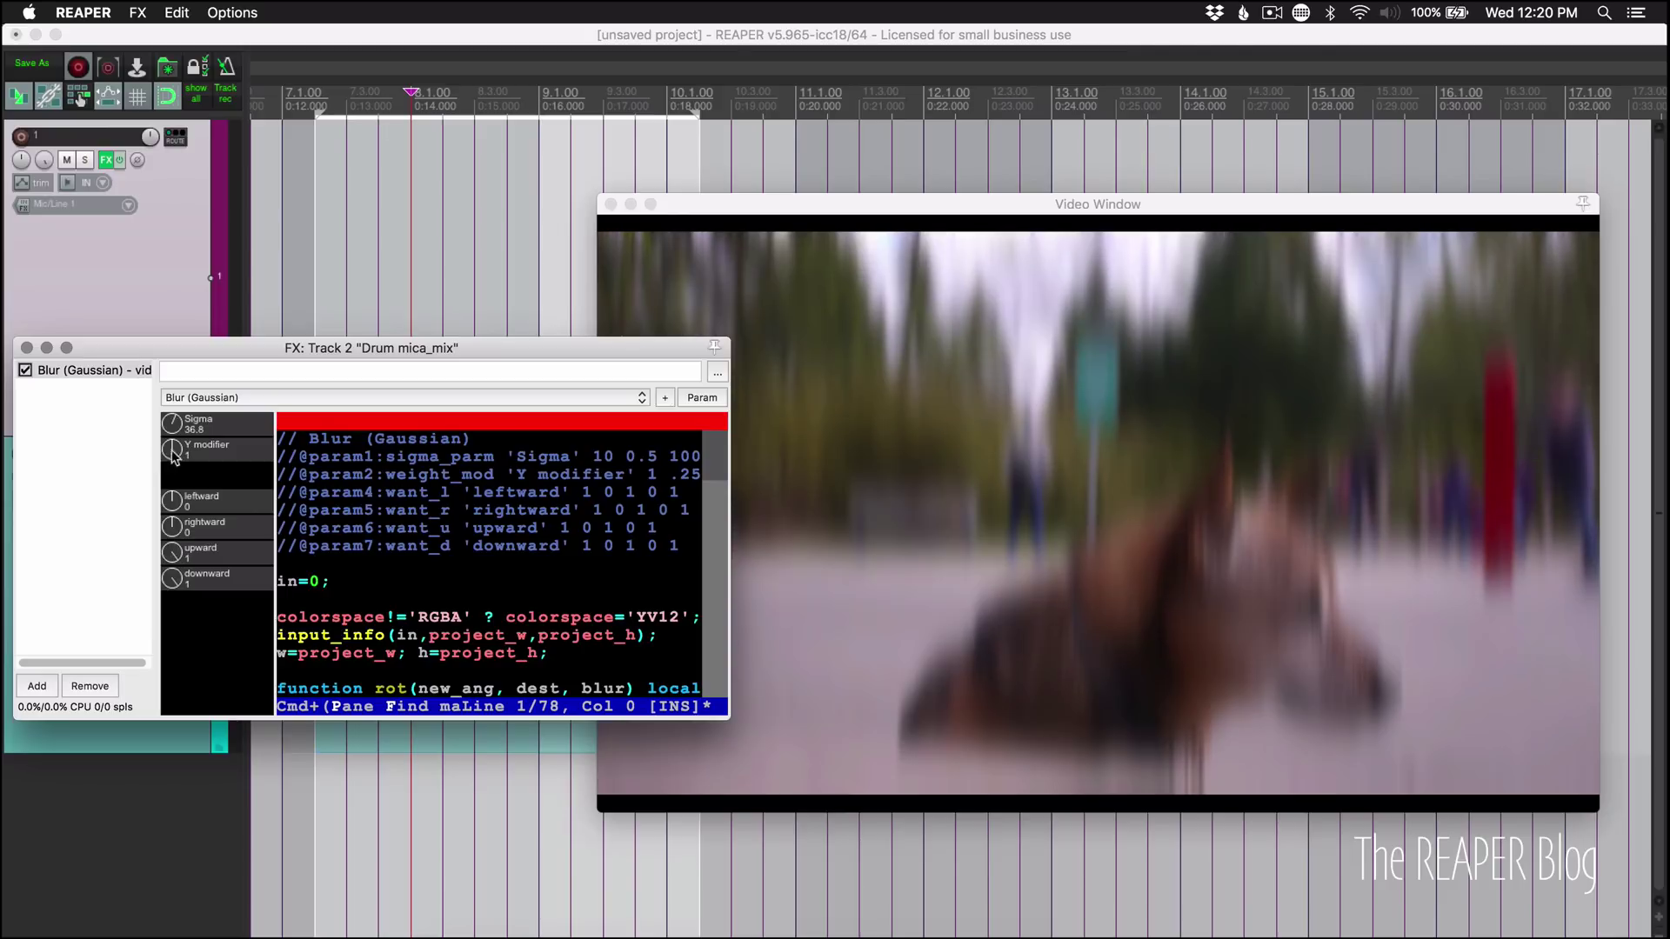